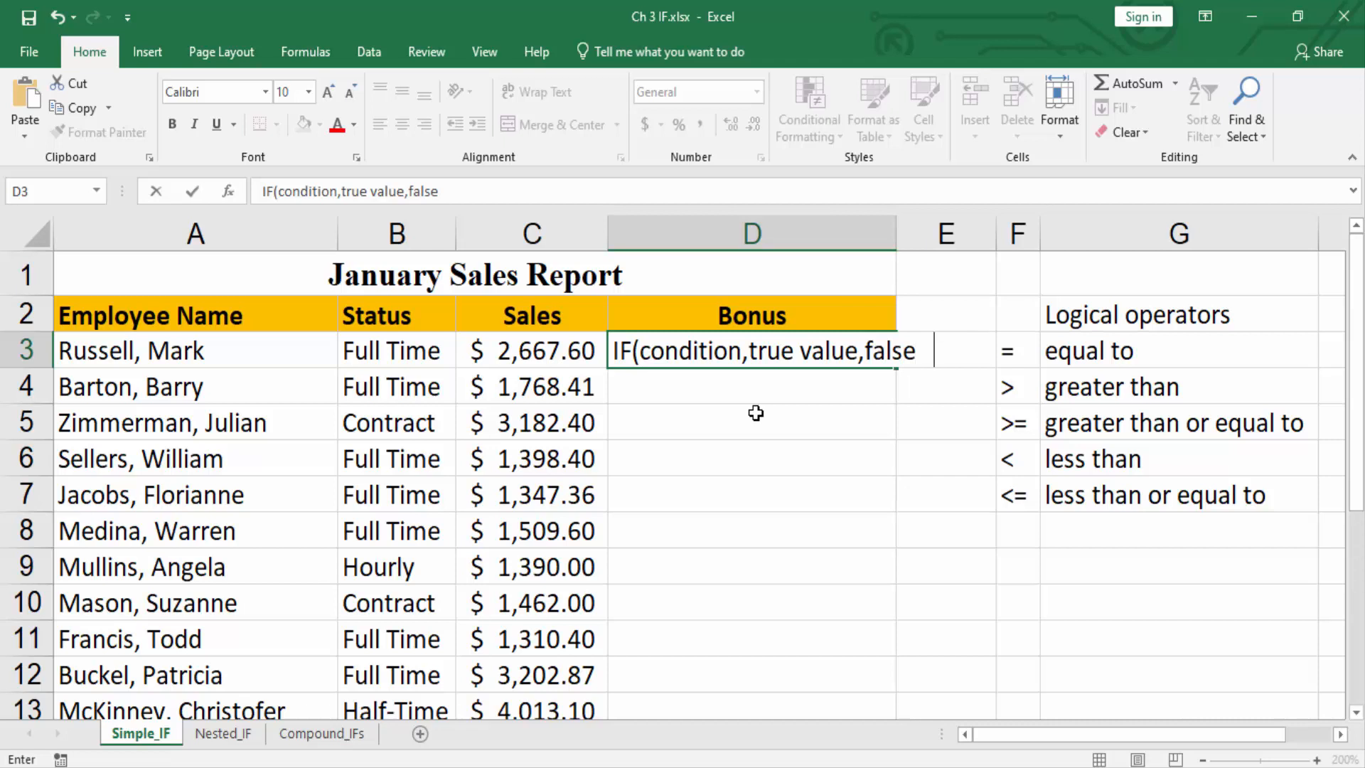
Complete the IF syntax outline in Bonus cell D3 so it reads IF(condition,true value,false value).
{"action": "type", "text": "value)"}
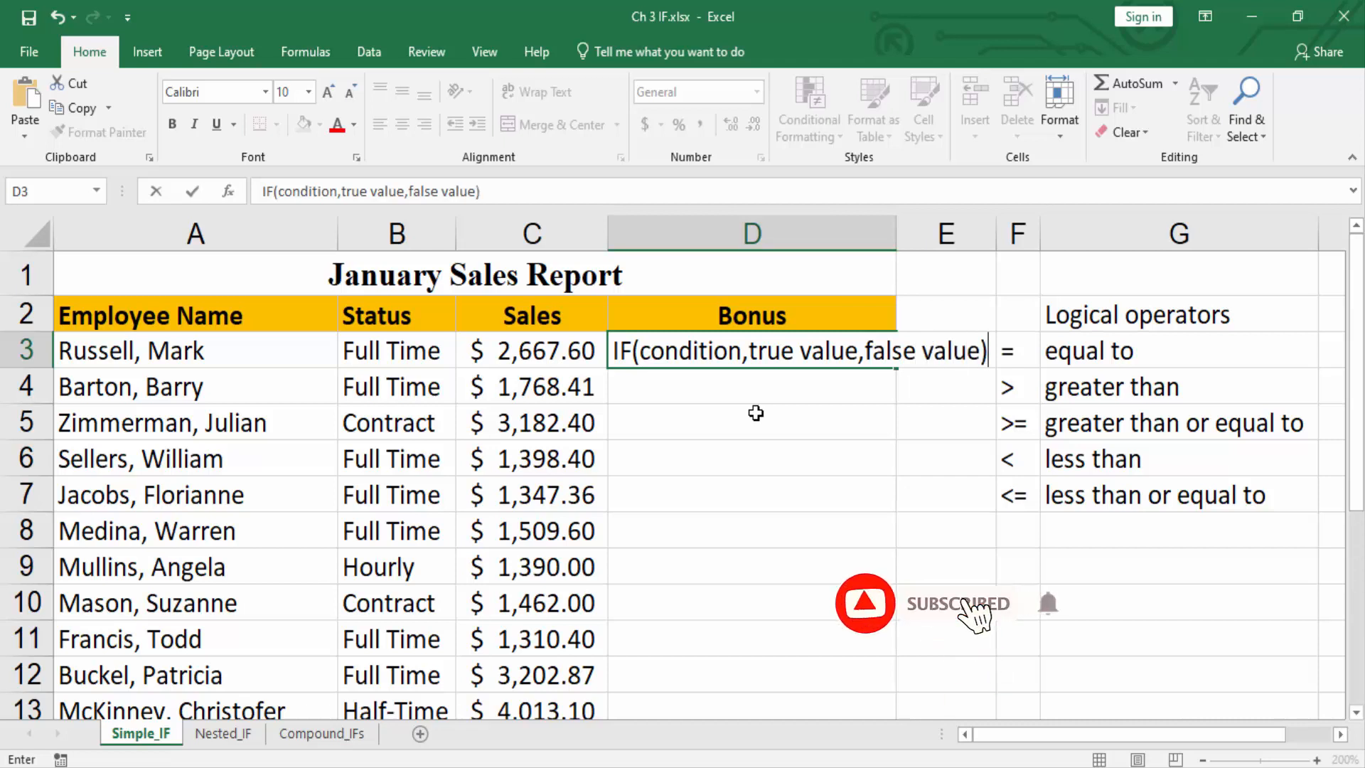
{"action": "left_click", "coordinate": [533, 359]}
{"action": "left_click", "coordinate": [538, 391]}
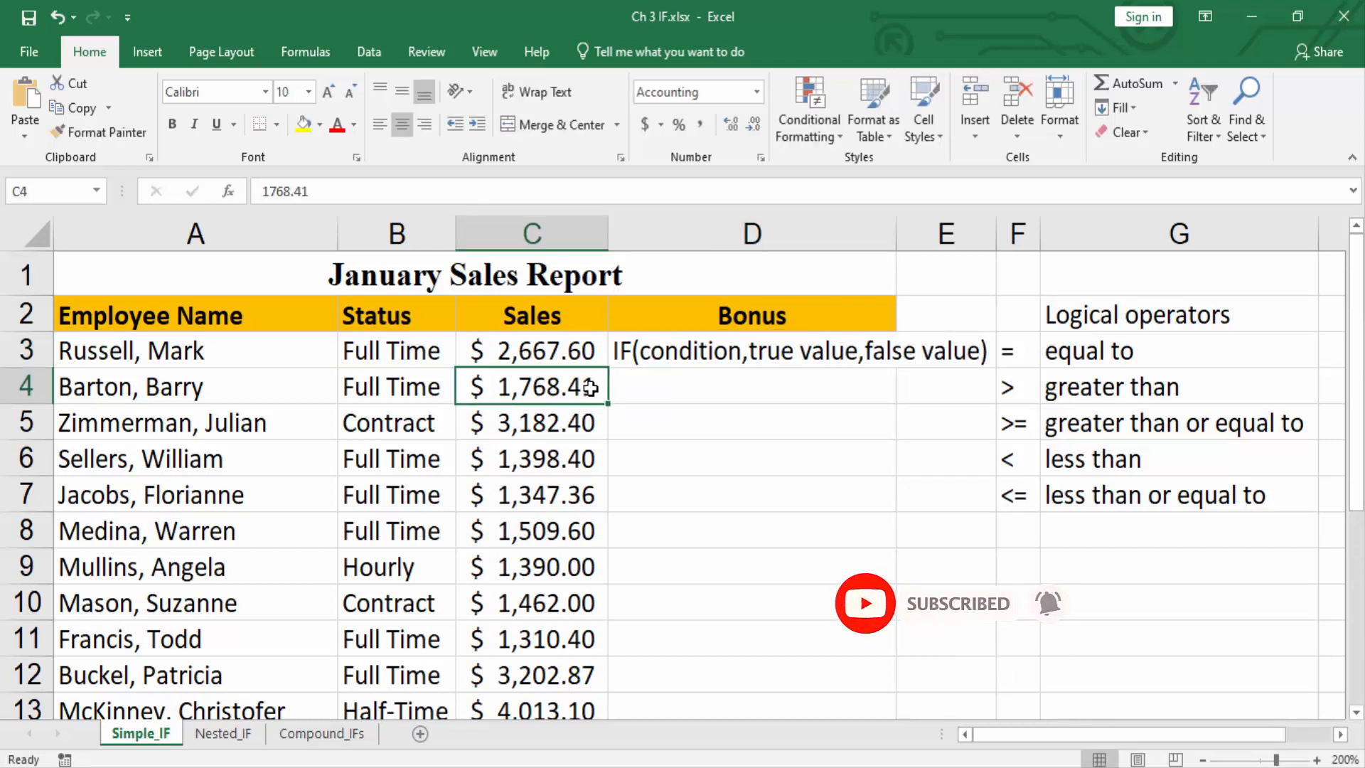
Complete the nested formula in Bonus cell D3 of the Nested_IF sheet as =IF(C3>=2000,100,IF(C3>=1500,50,"N/A")).
{"action": "left_click", "coordinate": [649, 351]}
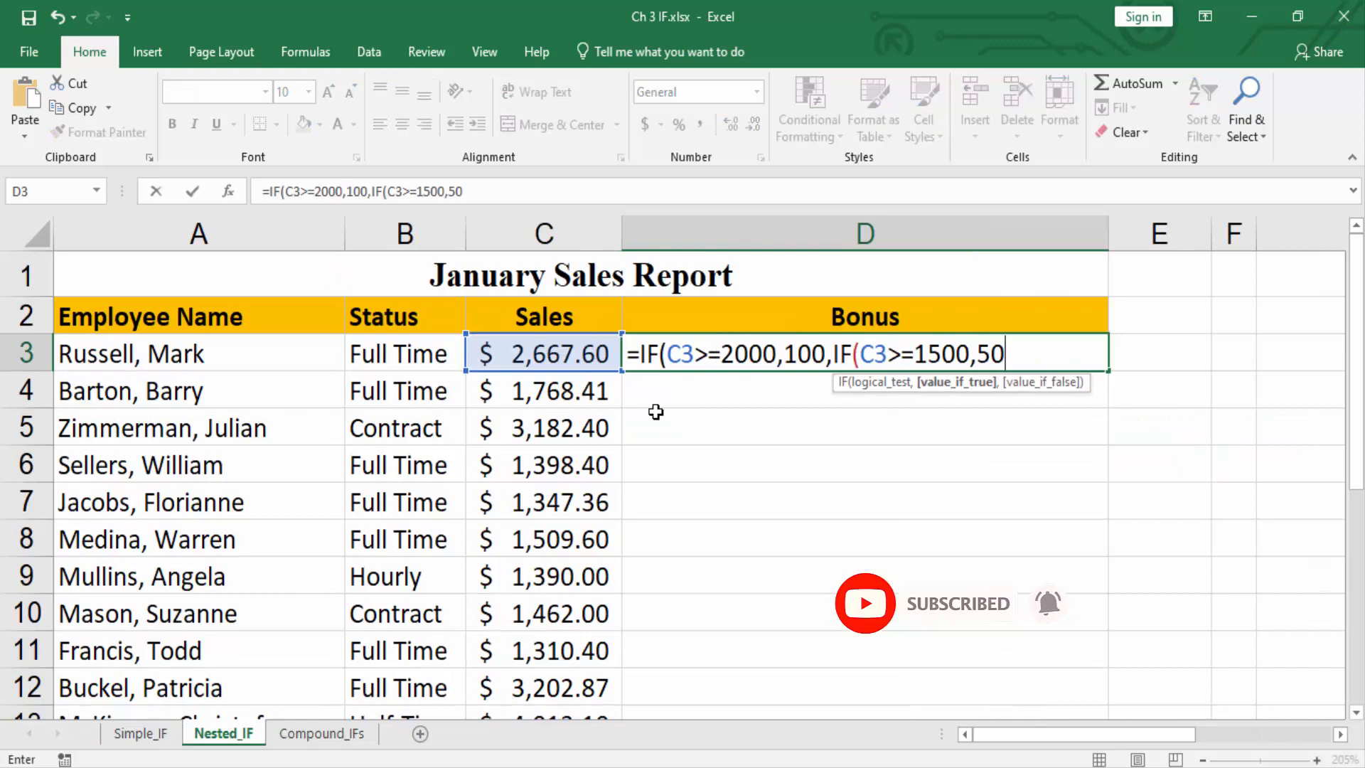
{"action": "type", "text": ",\"N/A\"))"}
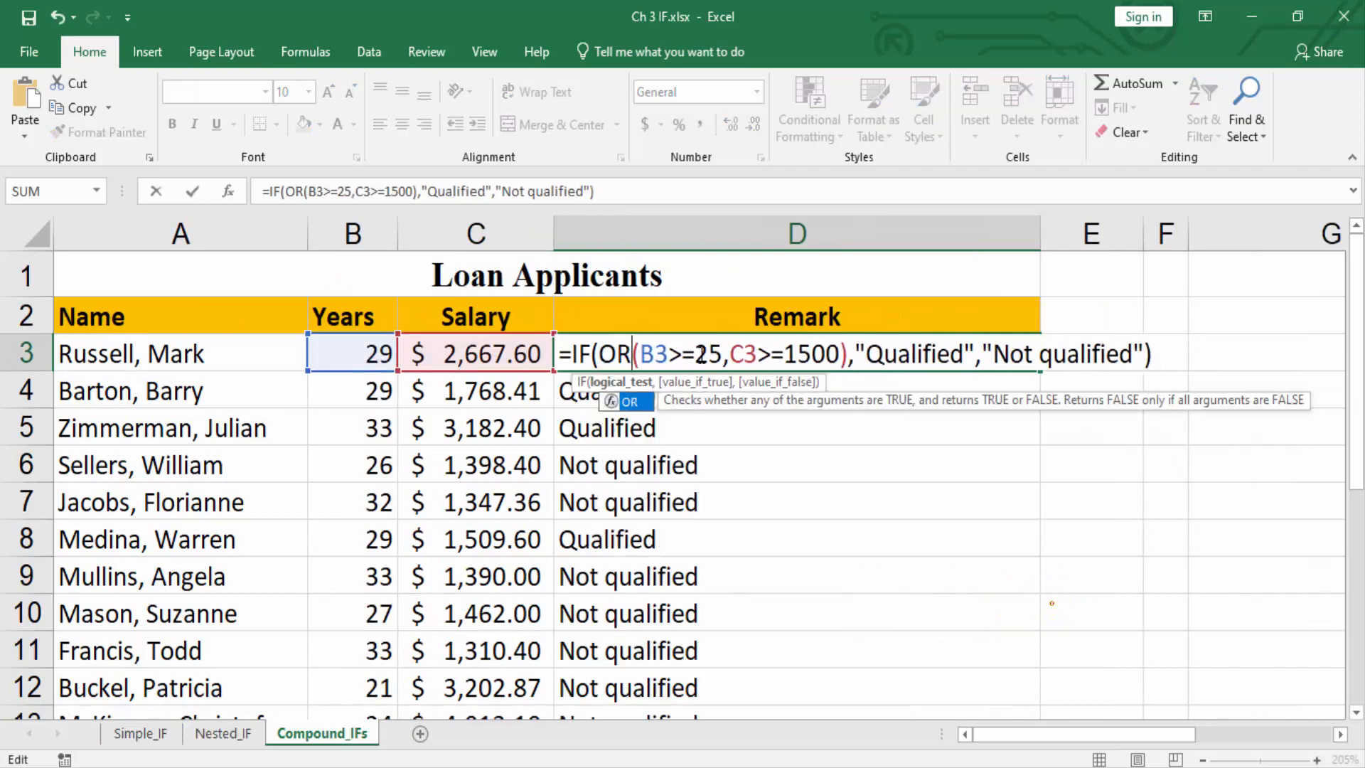
{"action": "key", "text": "Return"}
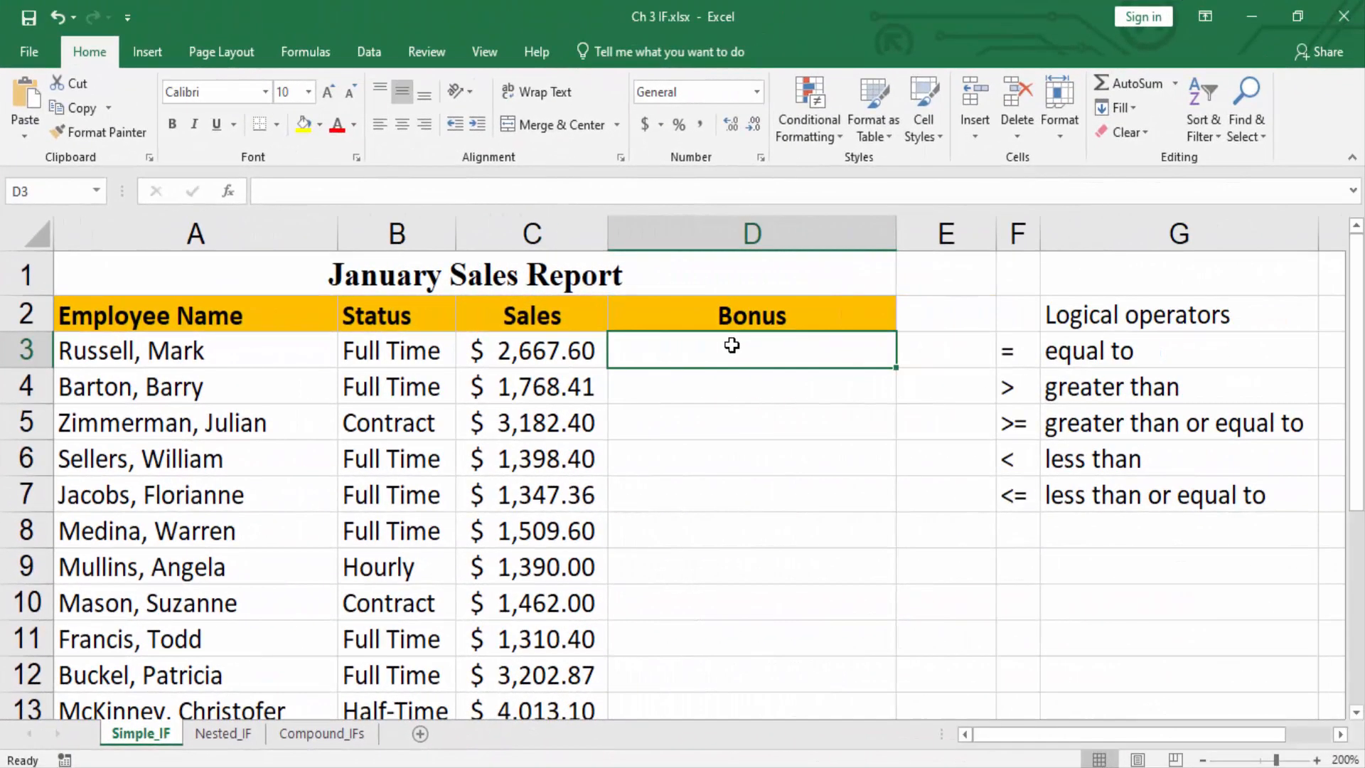
Examine the Sales amounts in C3, C4, C6 and C7 alongside the Bonus column on the Simple_IF sheet.
{"action": "left_click", "coordinate": [725, 385]}
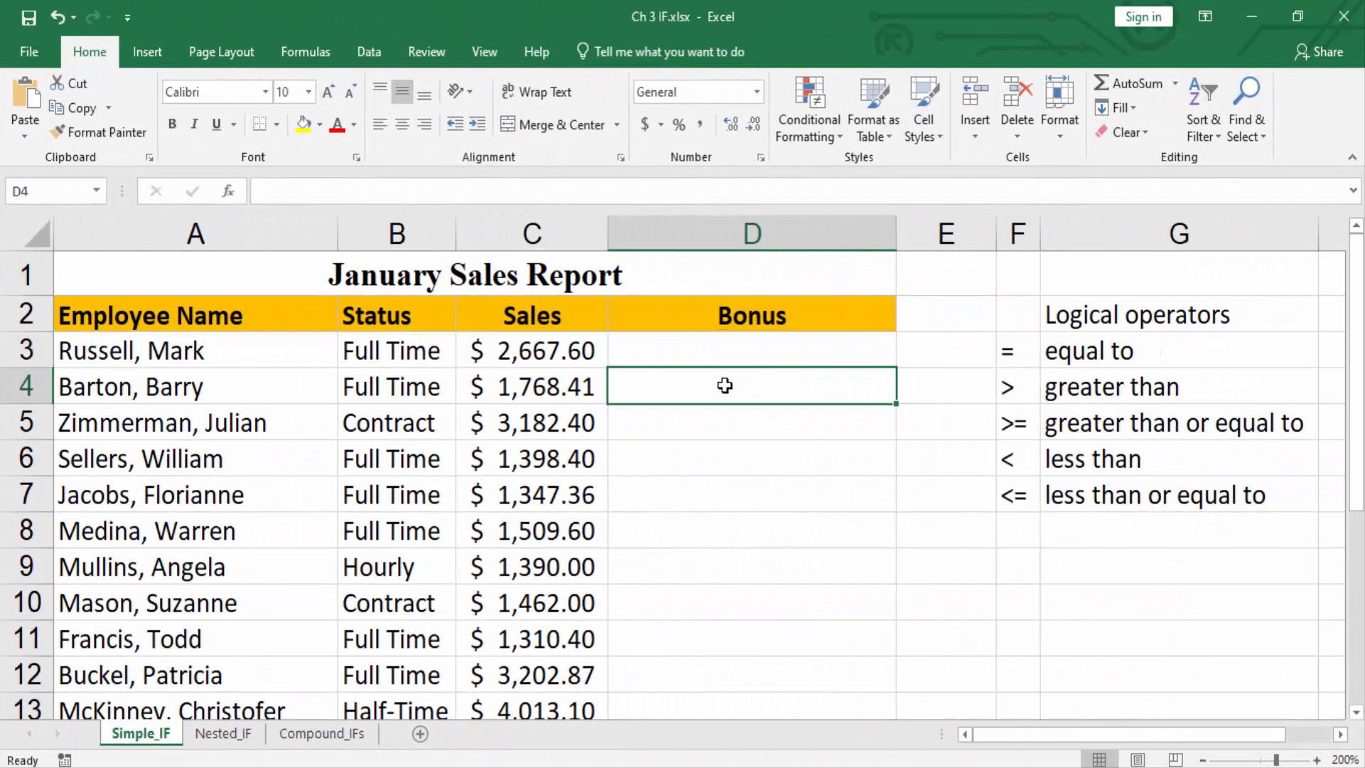
{"action": "left_click", "coordinate": [558, 341]}
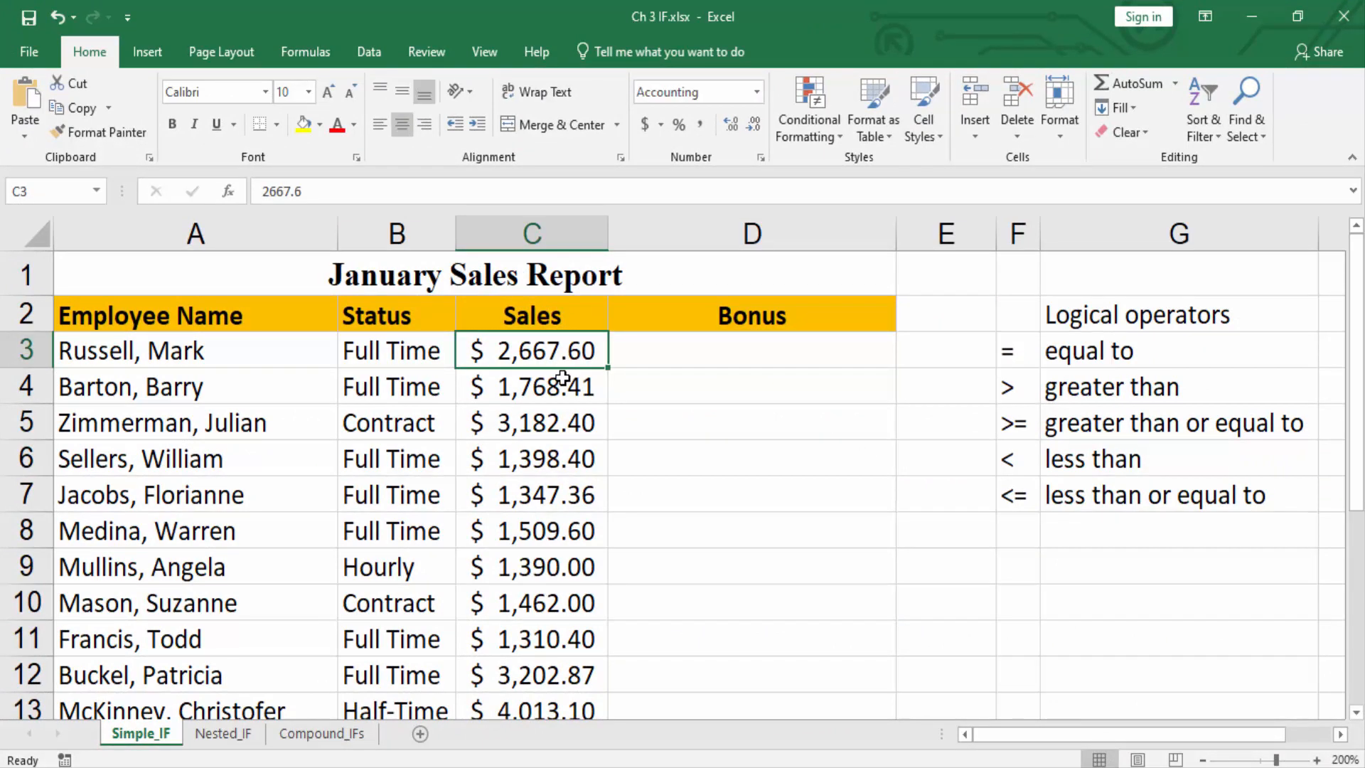
{"action": "left_click", "coordinate": [571, 383]}
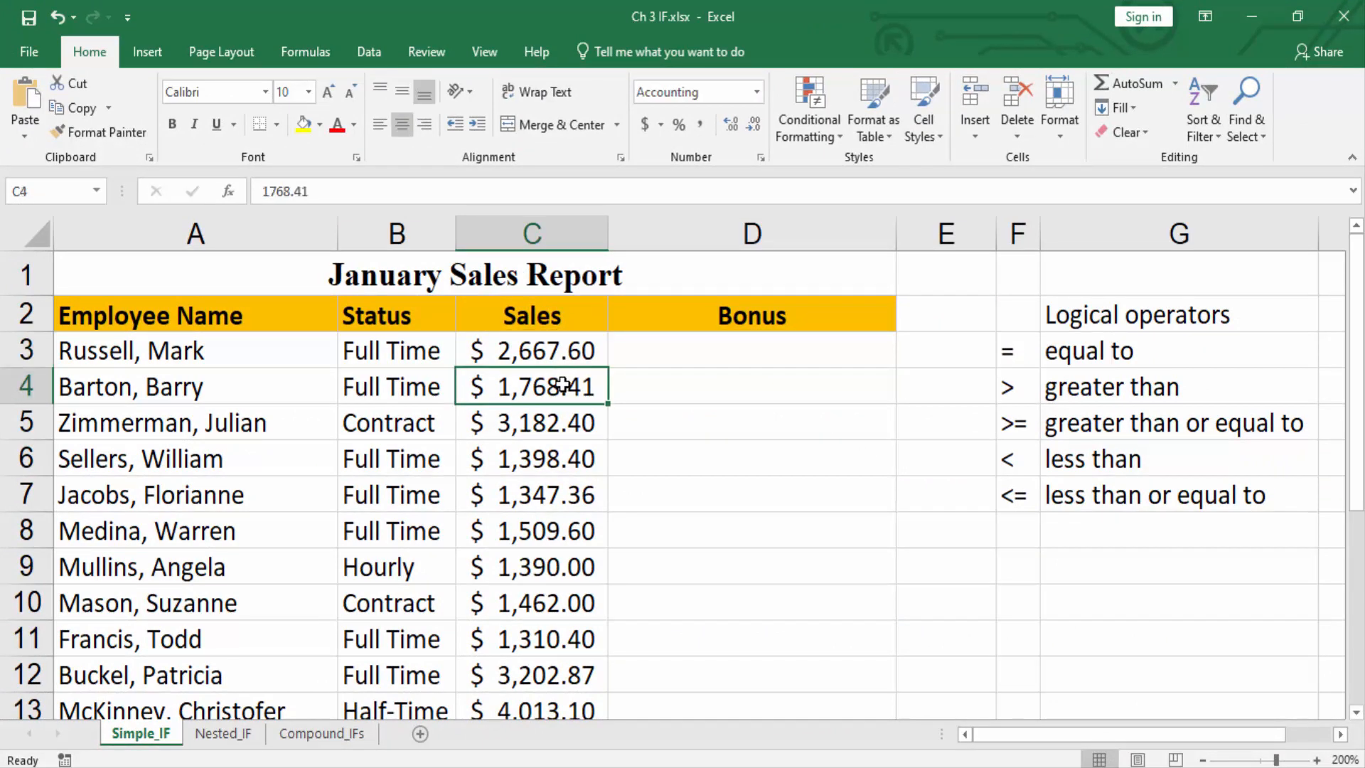
{"action": "left_click", "coordinate": [558, 468]}
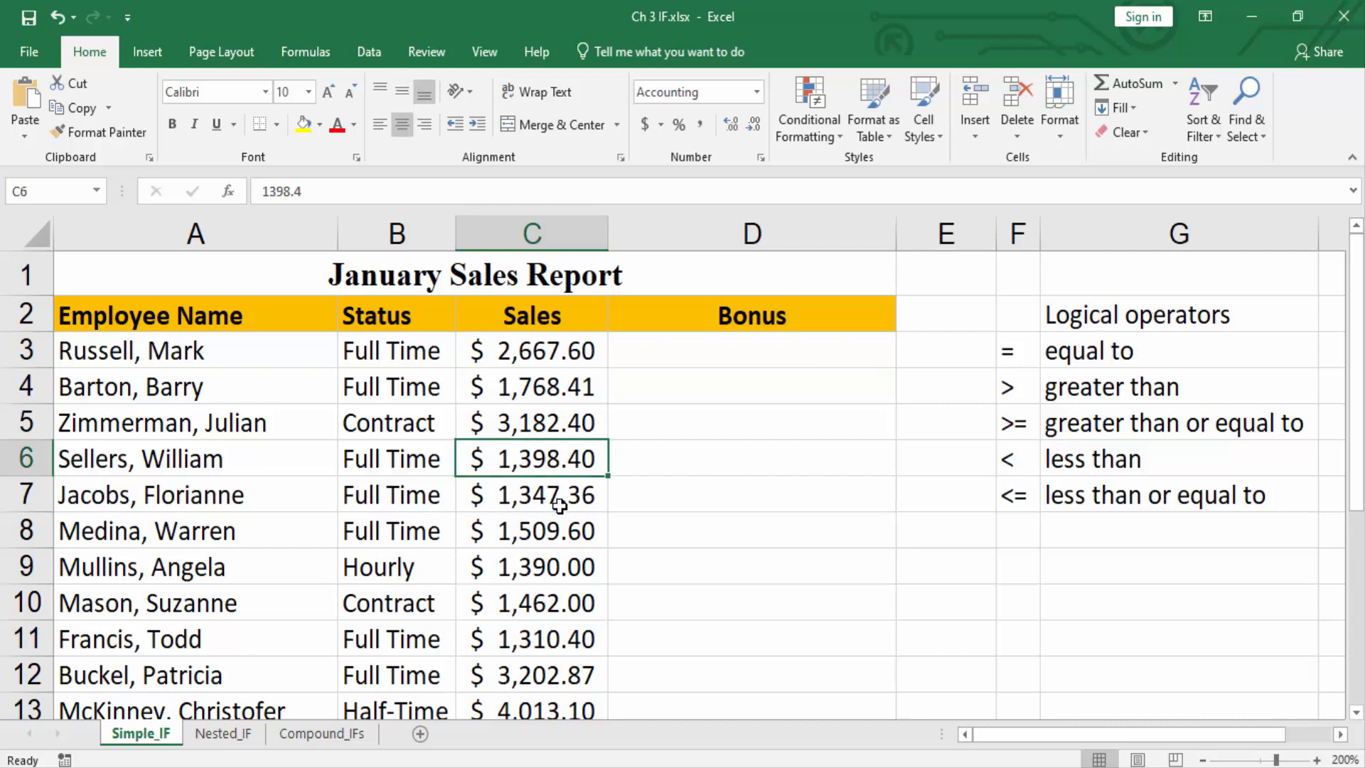
{"action": "left_click", "coordinate": [559, 506]}
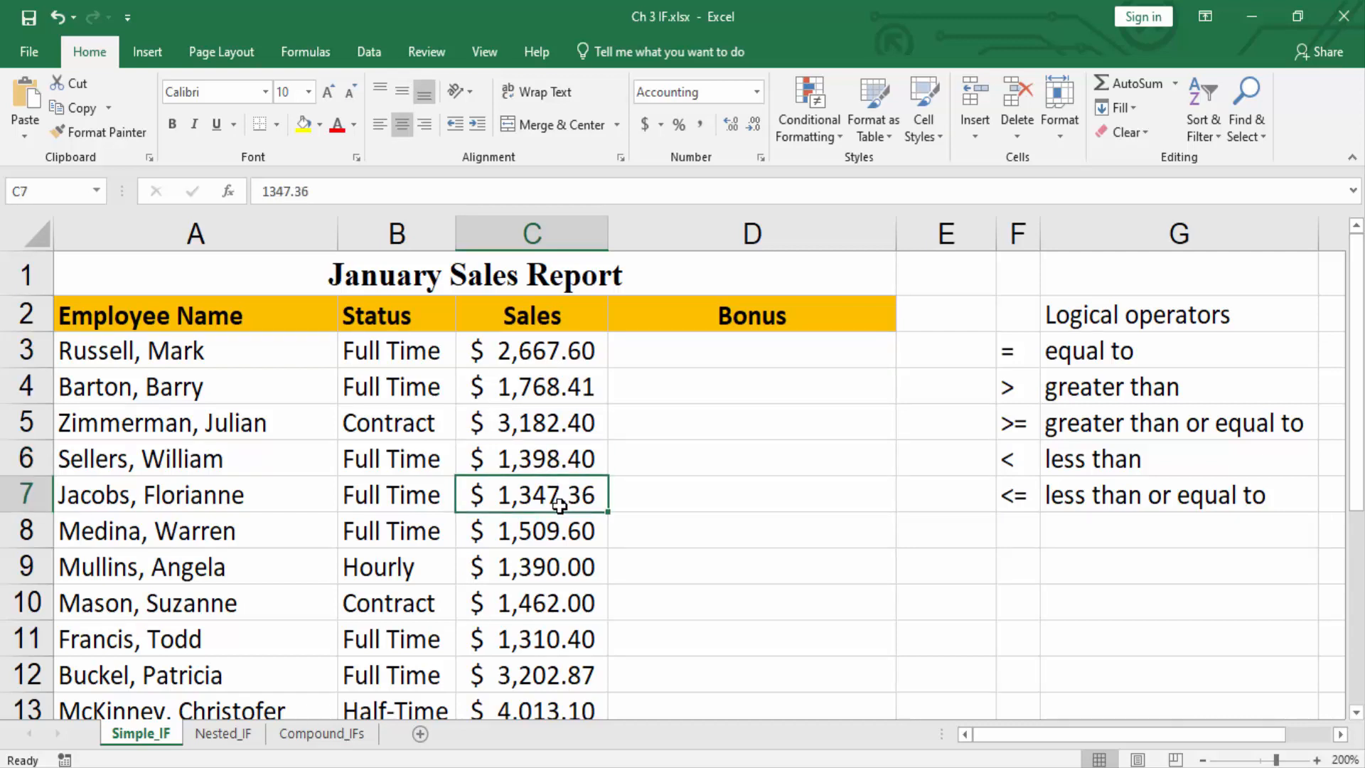
{"action": "left_click", "coordinate": [713, 359]}
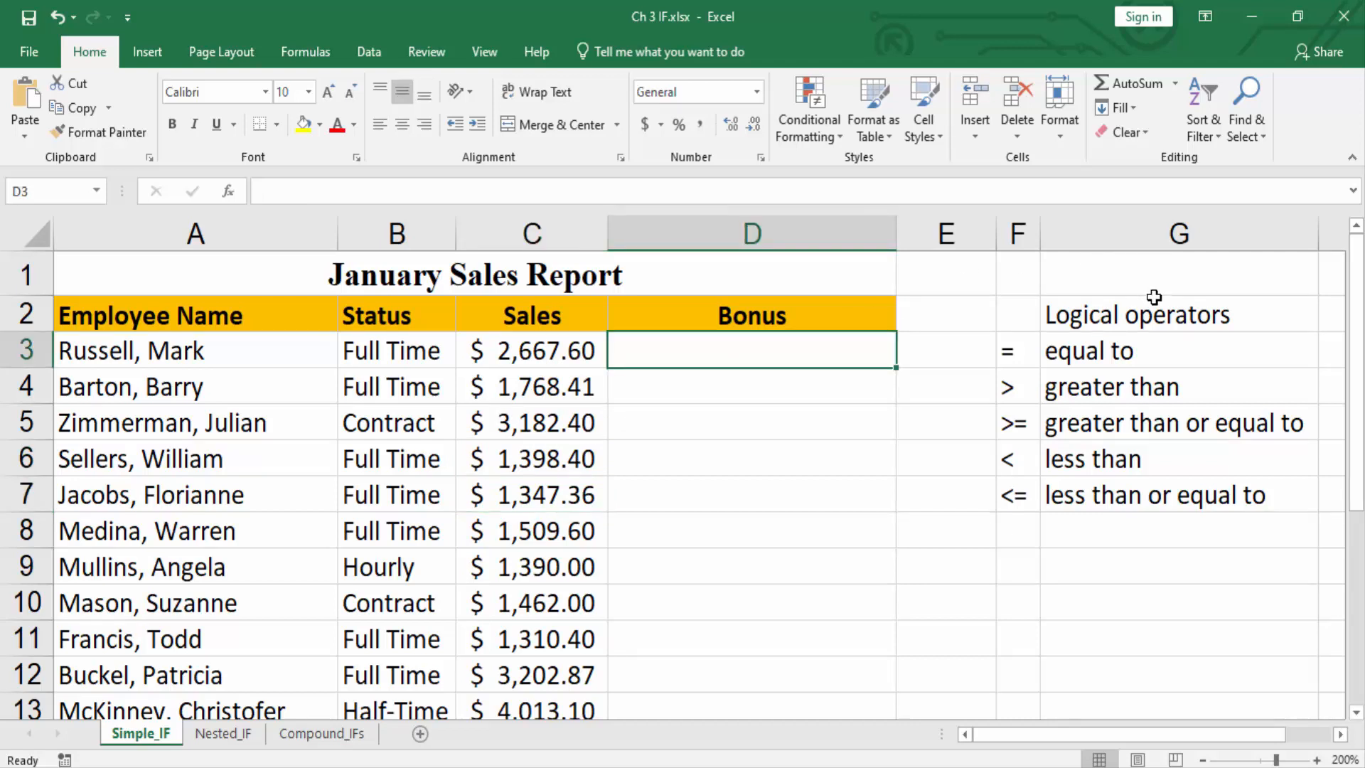
Review the logical operators listed in F3:F7, including greater than or equal to and less than or equal to.
{"action": "left_click", "coordinate": [1141, 320]}
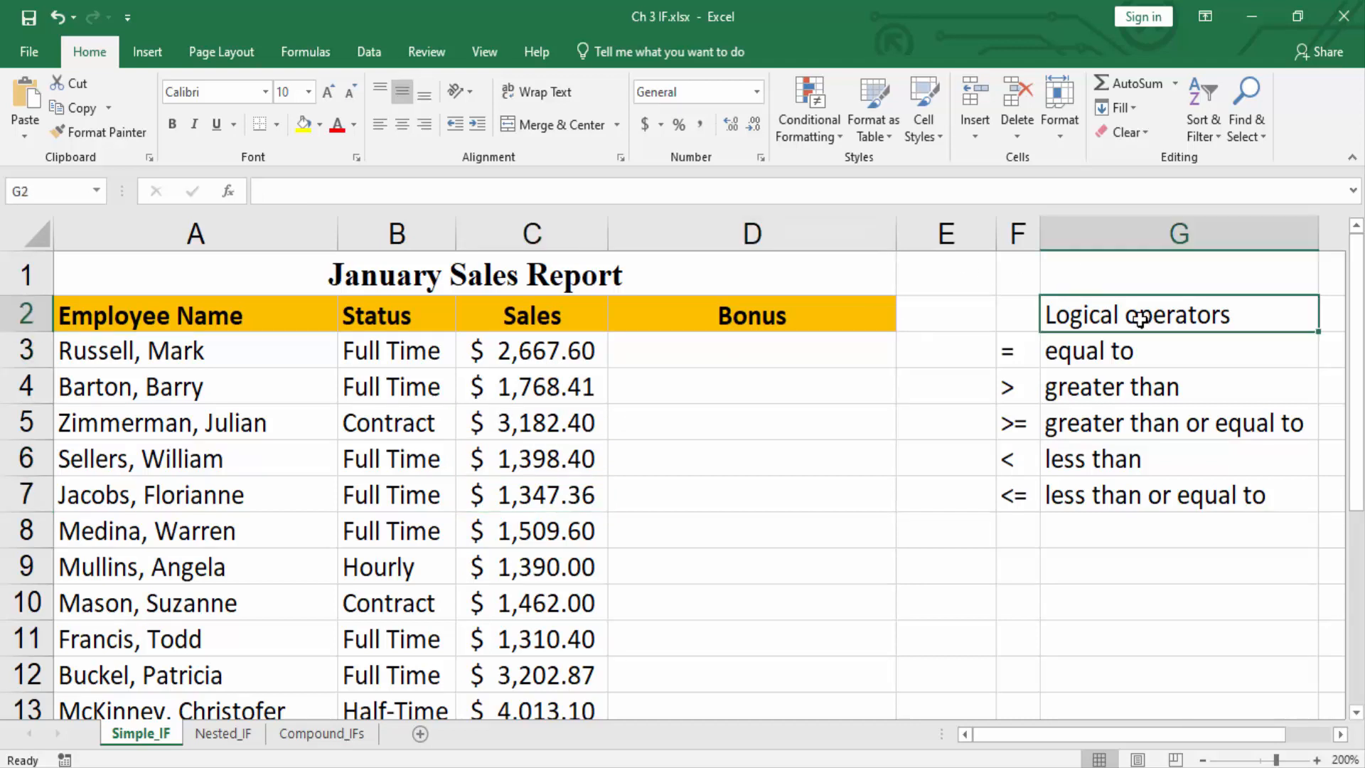
{"action": "left_click", "coordinate": [1033, 363]}
{"action": "left_click", "coordinate": [1031, 387]}
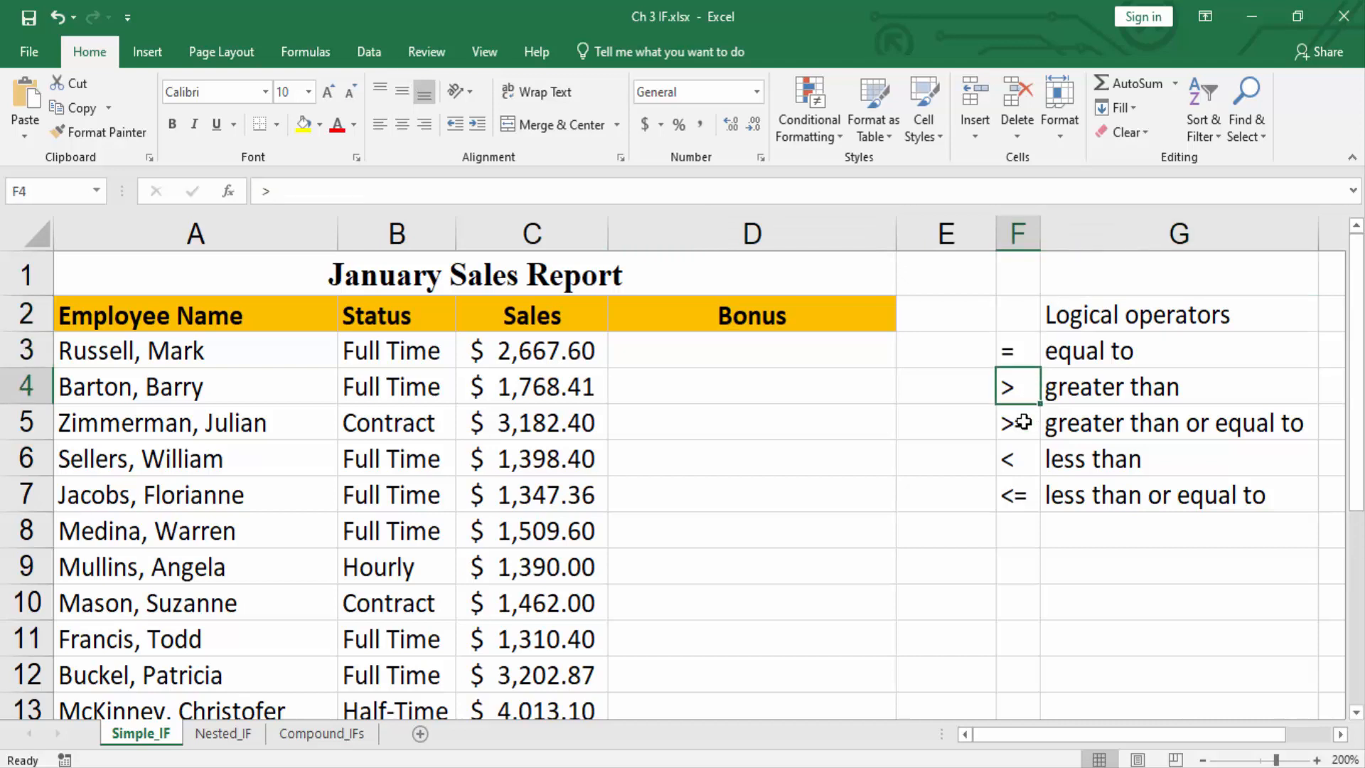
{"action": "left_click", "coordinate": [1025, 423]}
{"action": "left_click", "coordinate": [1031, 459]}
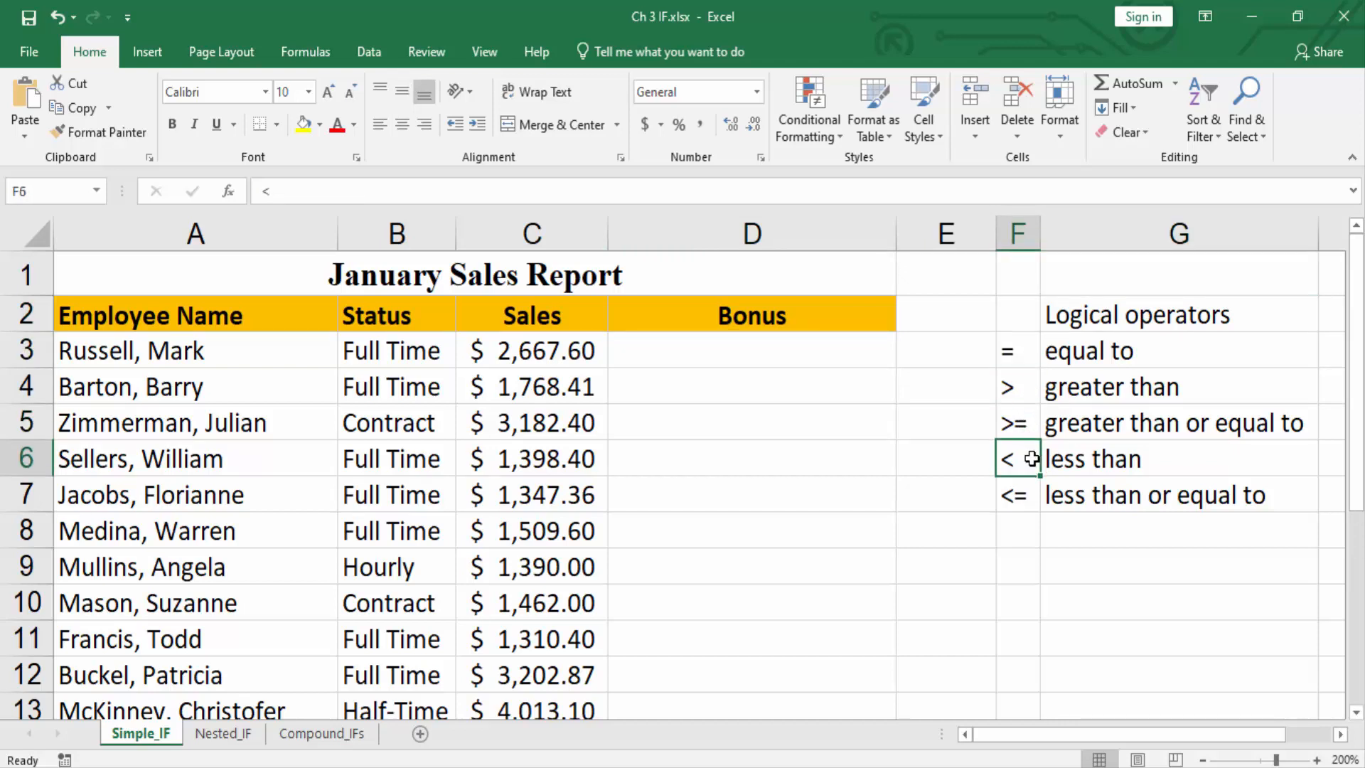
{"action": "left_click", "coordinate": [1028, 500]}
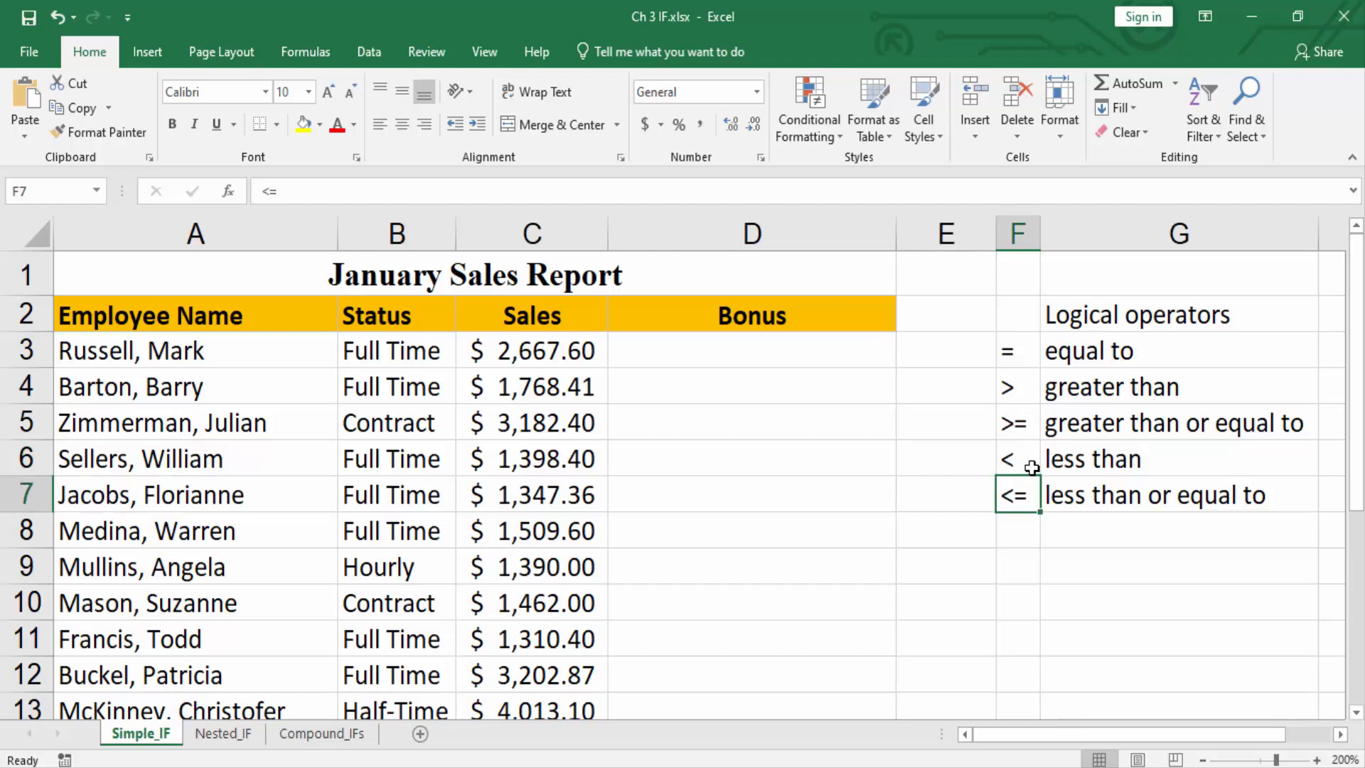
{"action": "left_click", "coordinate": [1028, 426]}
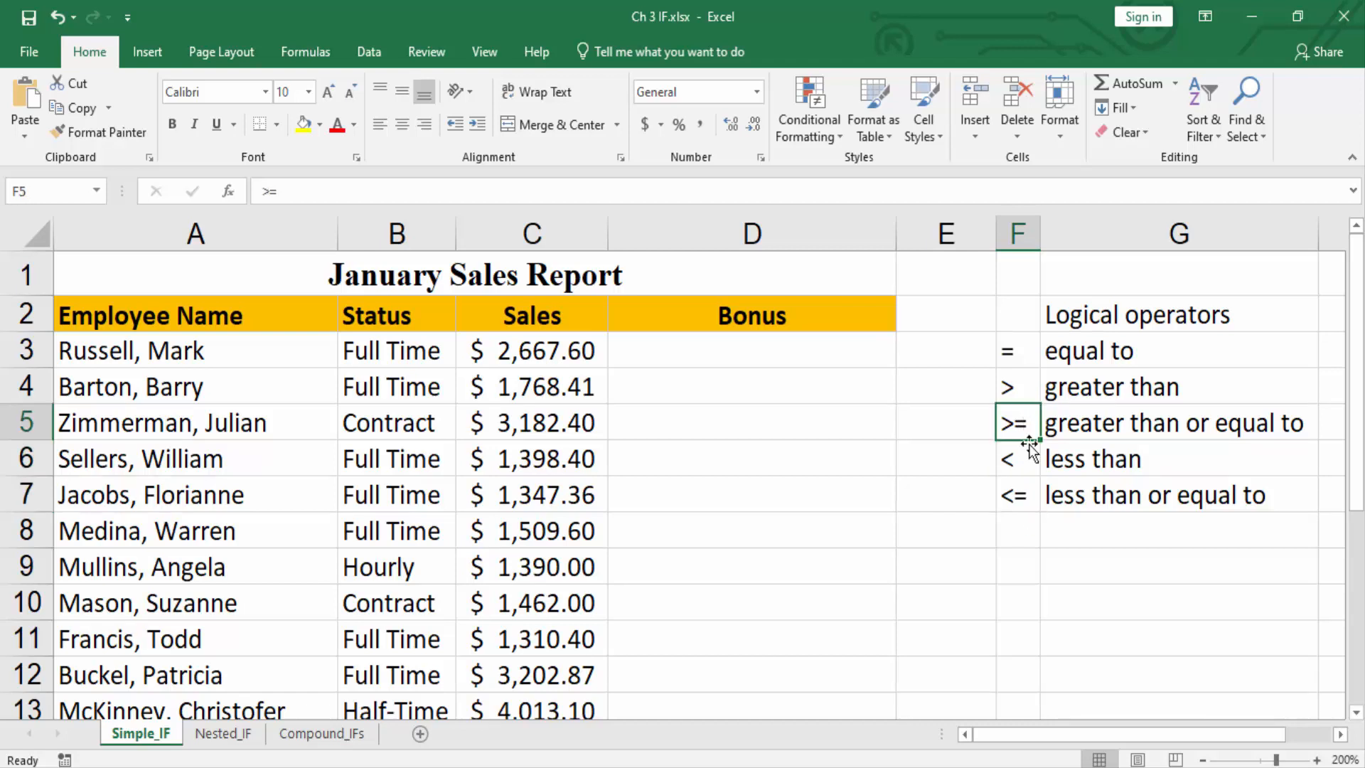
{"action": "left_click", "coordinate": [1025, 496]}
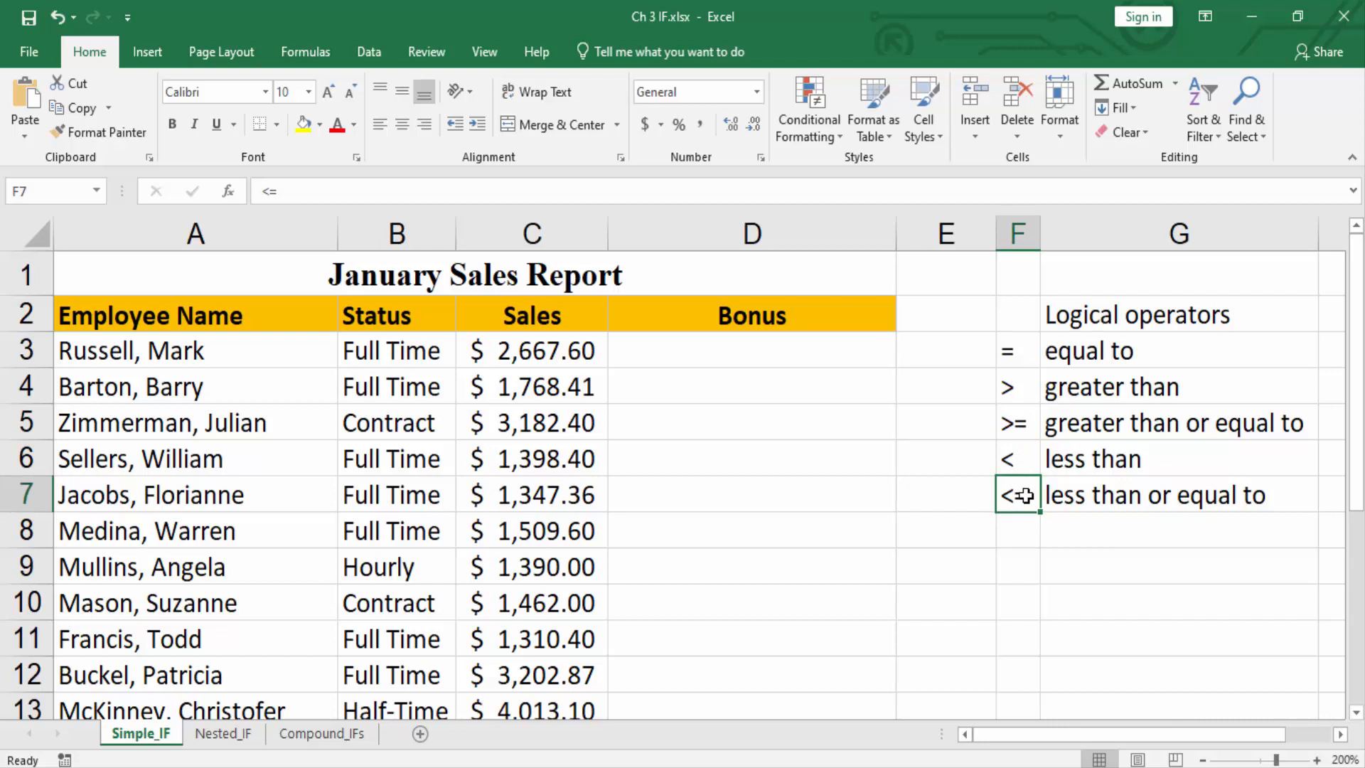
Write the IF syntax outline IF(condition,true value,false value) as plain text in Bonus cell D3.
{"action": "left_click", "coordinate": [709, 344]}
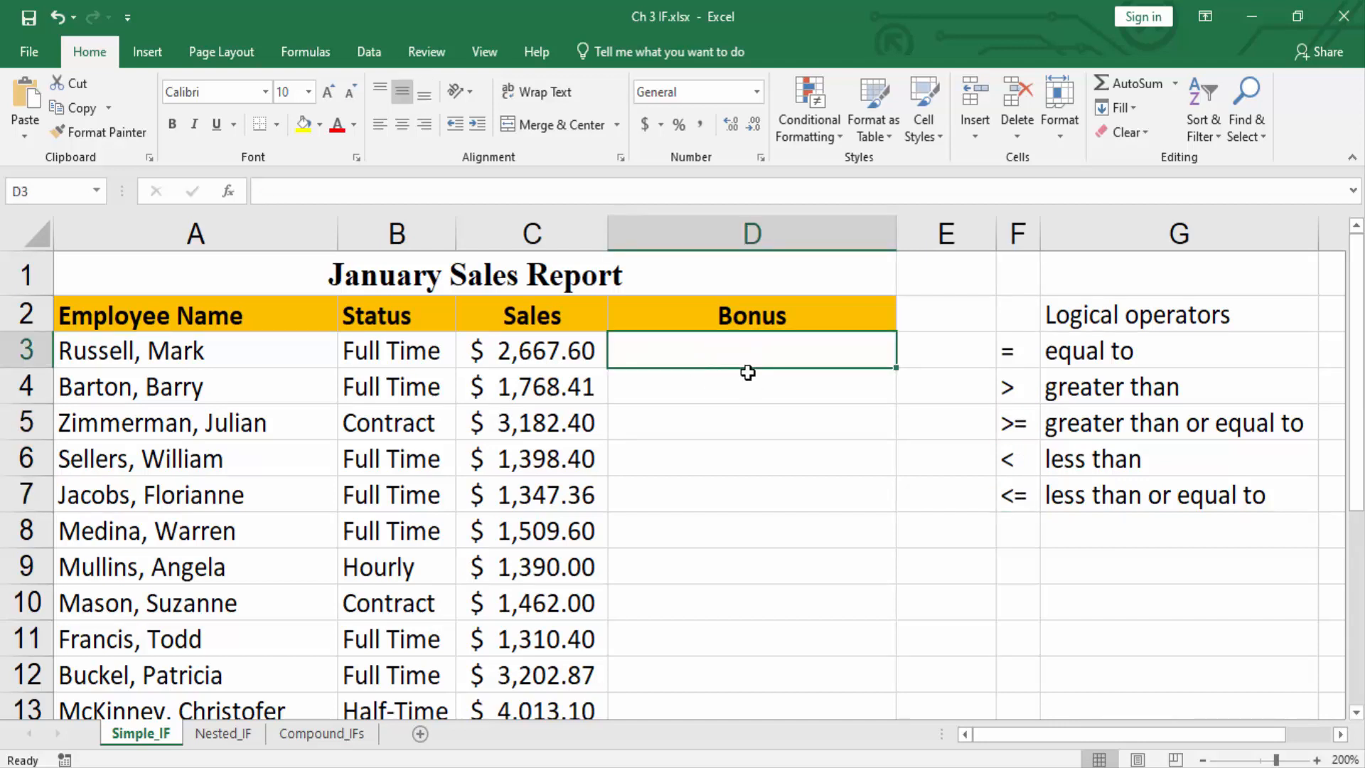
{"action": "type", "text": "IF(c"}
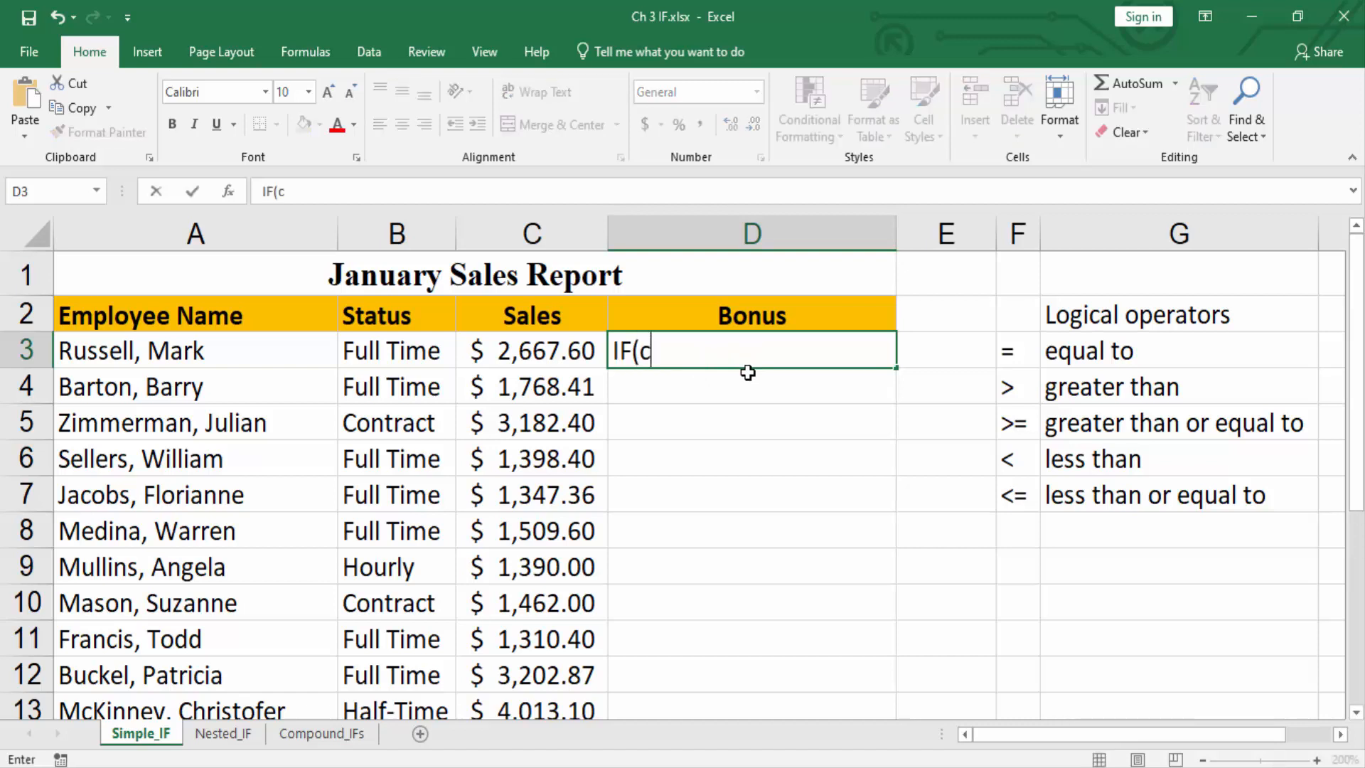
{"action": "type", "text": "ondition"}
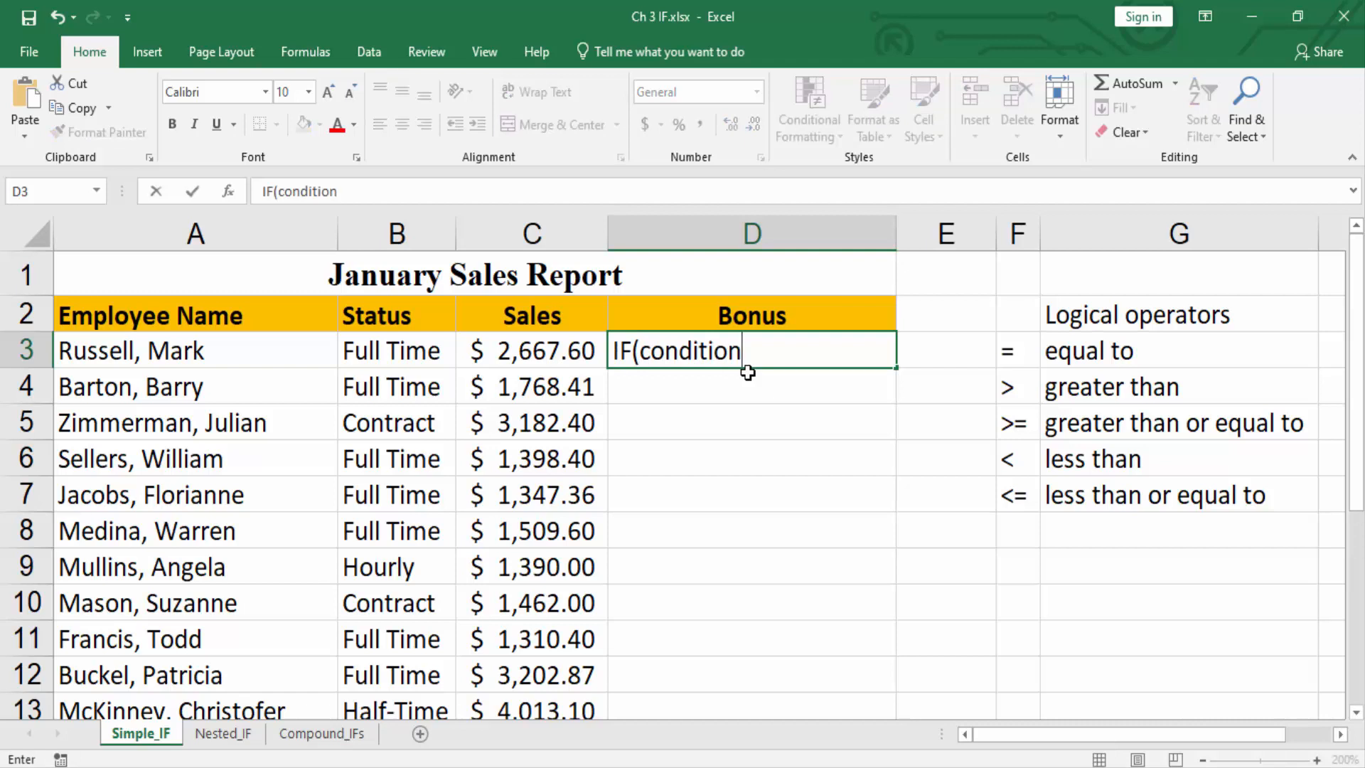
{"action": "type", "text": ",true valu"}
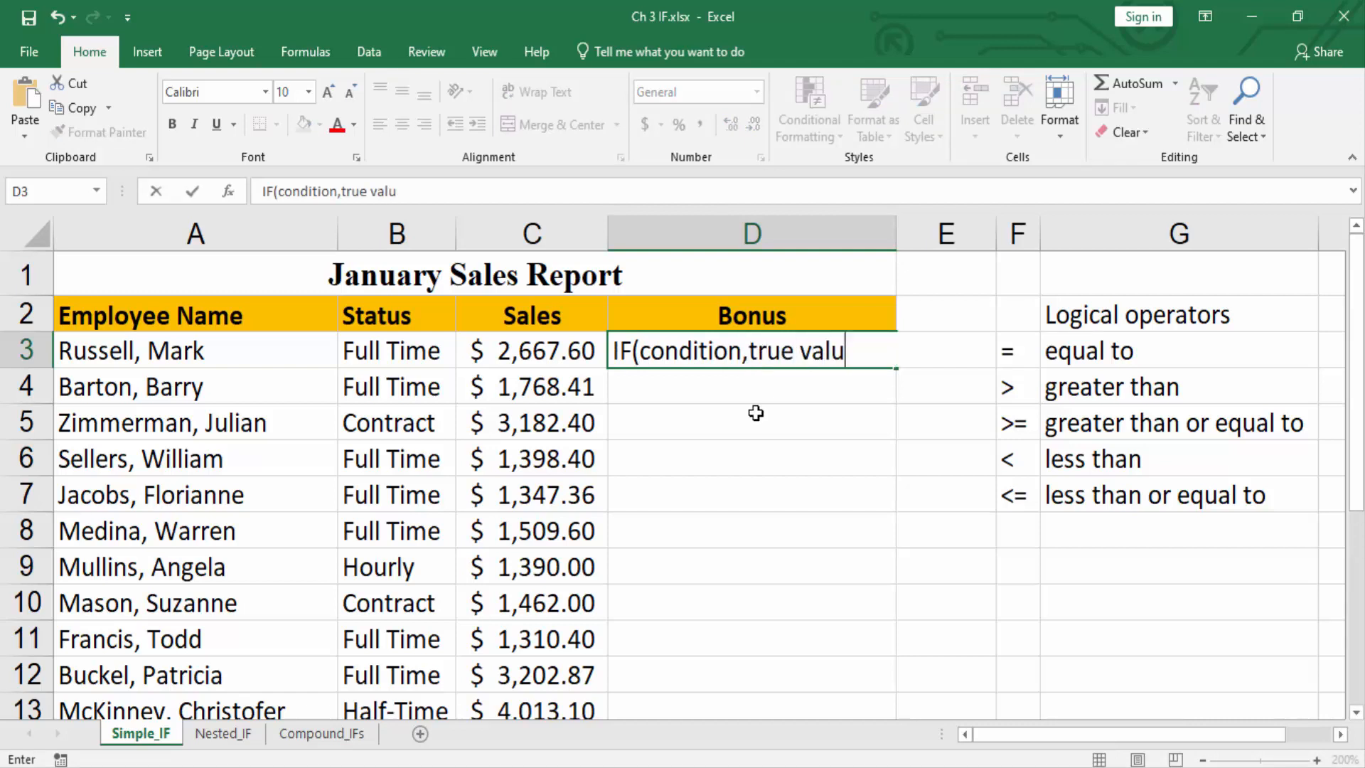
{"action": "type", "text": "e,false value"}
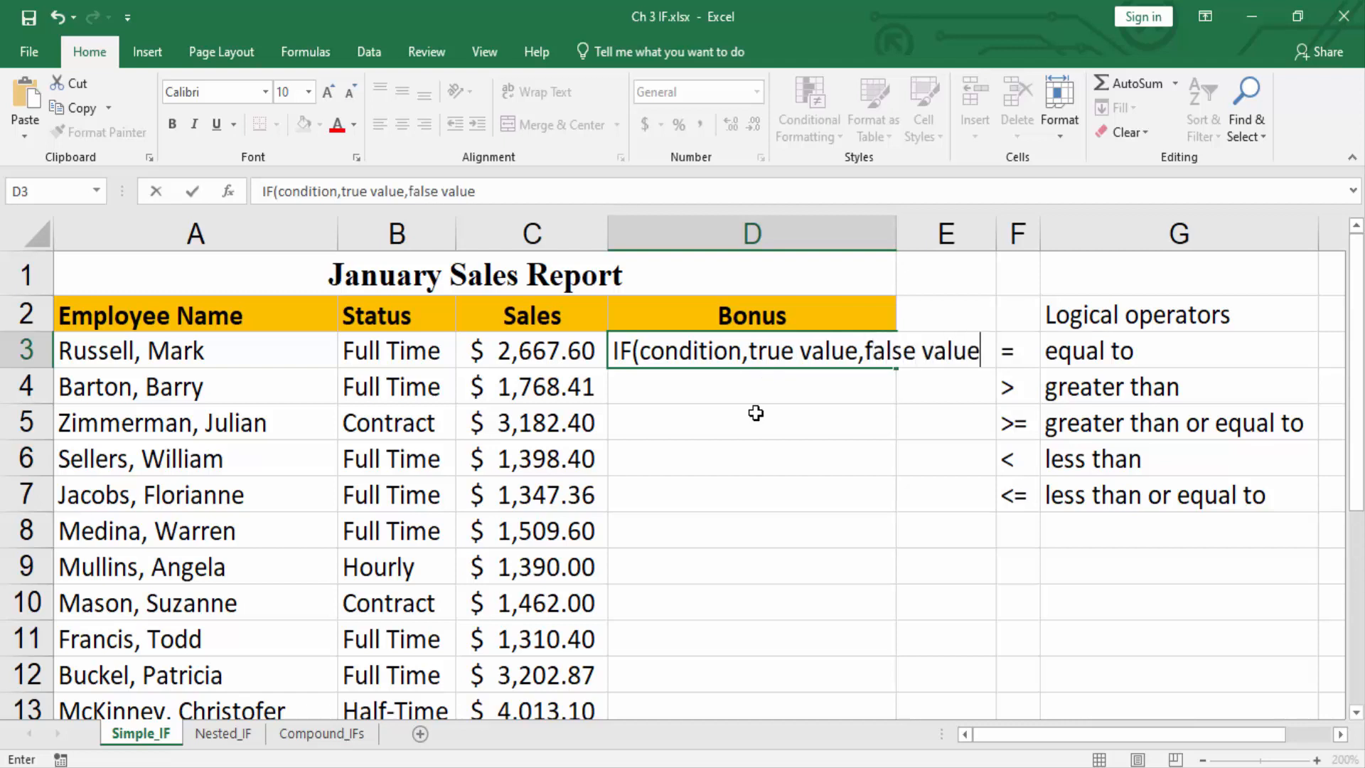
{"action": "type", "text": ")"}
{"action": "left_click", "coordinate": [537, 348]}
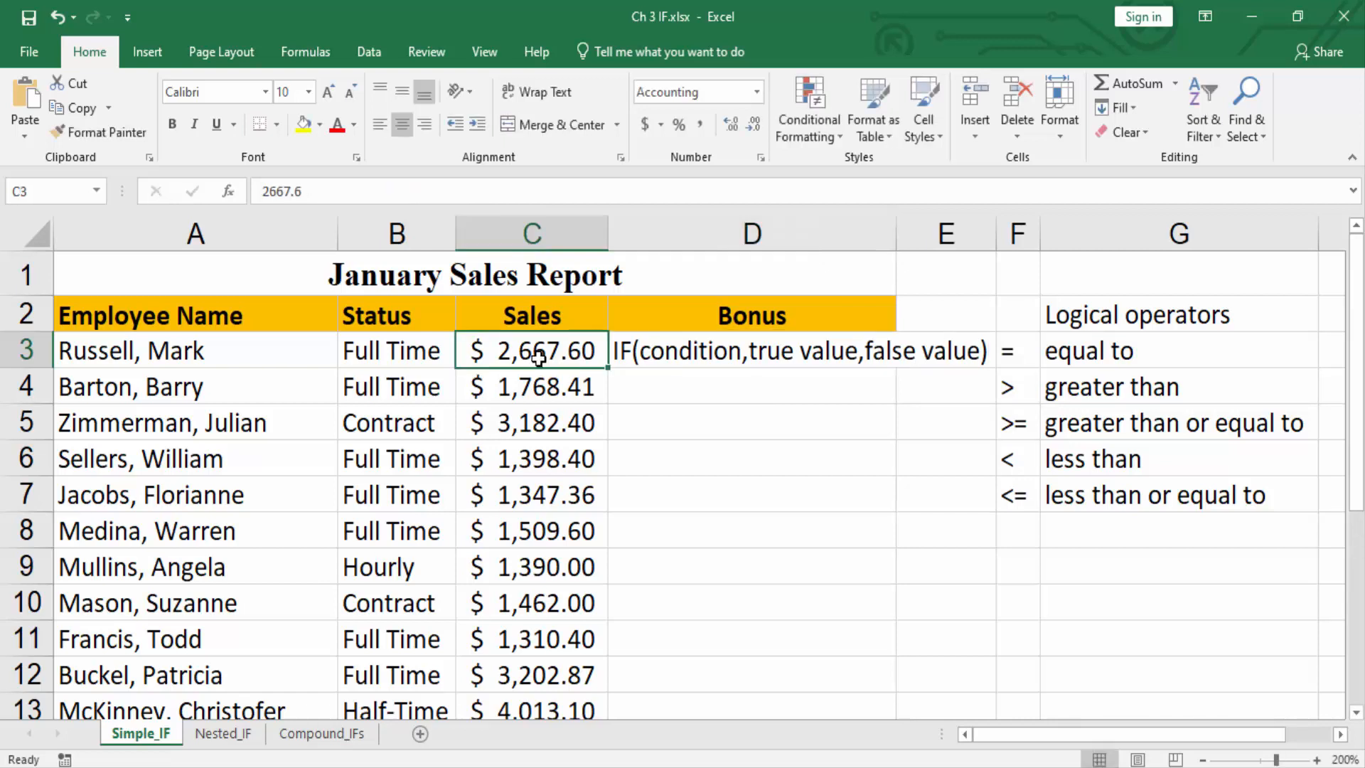
Clear the IF syntax text from Bonus cell D3.
{"action": "left_click", "coordinate": [540, 390]}
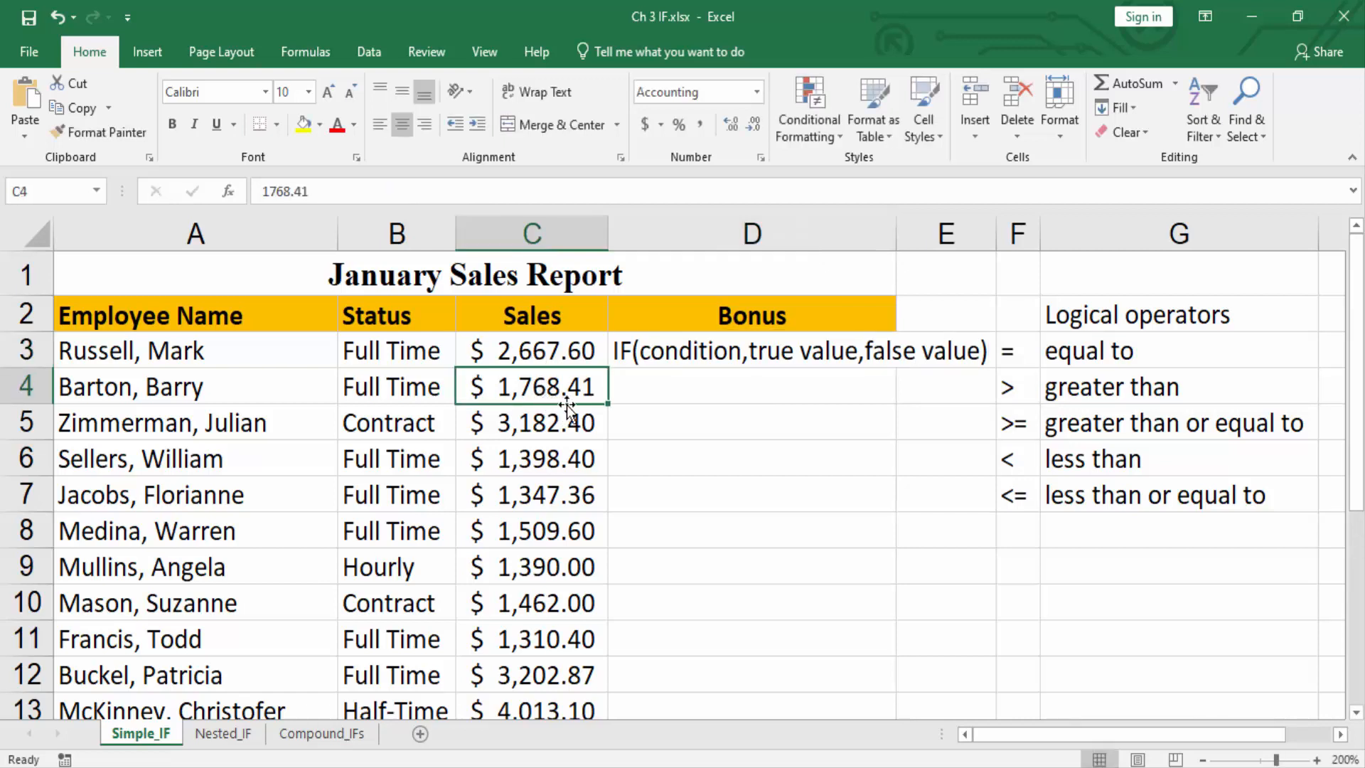
{"action": "left_click", "coordinate": [677, 351]}
{"action": "key", "text": "Delete"}
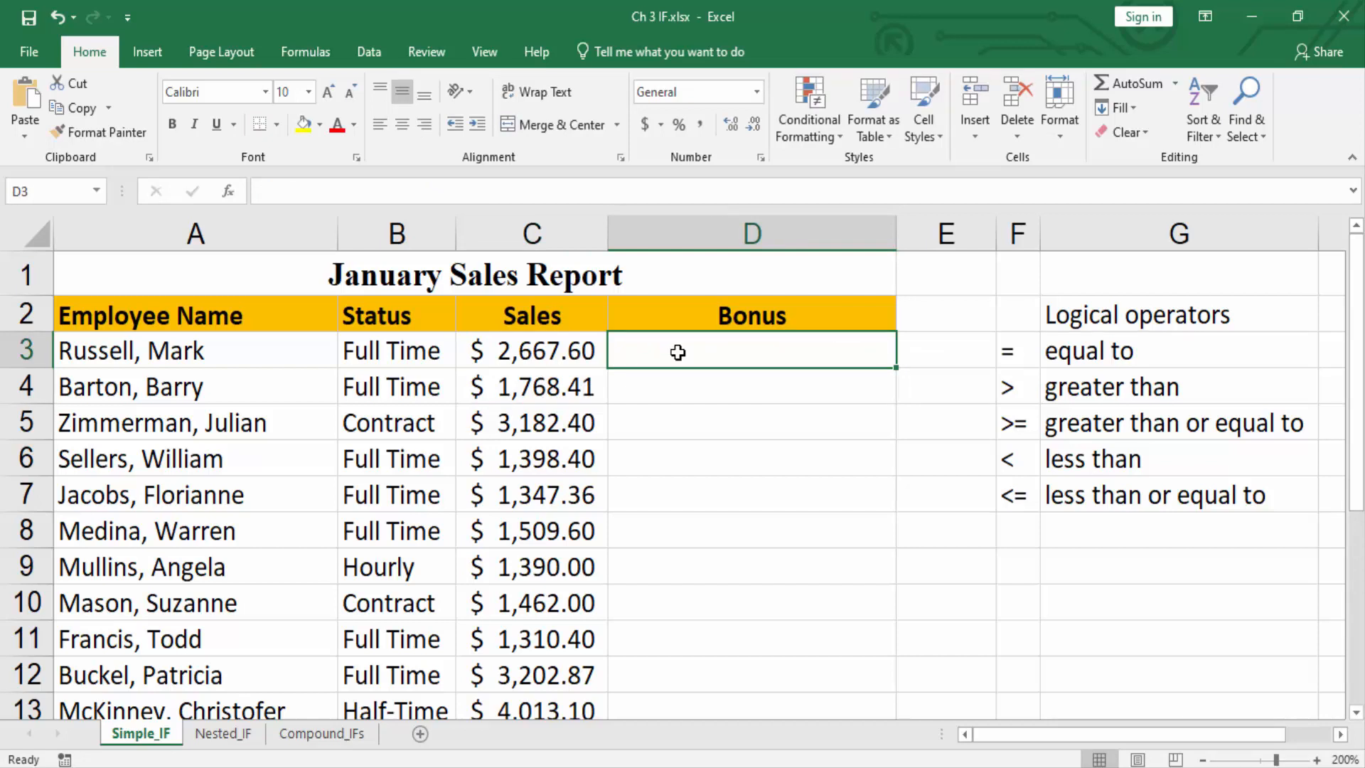
Enter the formula =IF(C3>1500,50,"N/A") in Bonus cell D3, referencing the first employee's sales.
{"action": "scroll", "coordinate": [658, 426], "scroll_direction": "down", "scroll_amount": 1}
{"action": "type", "text": "="}
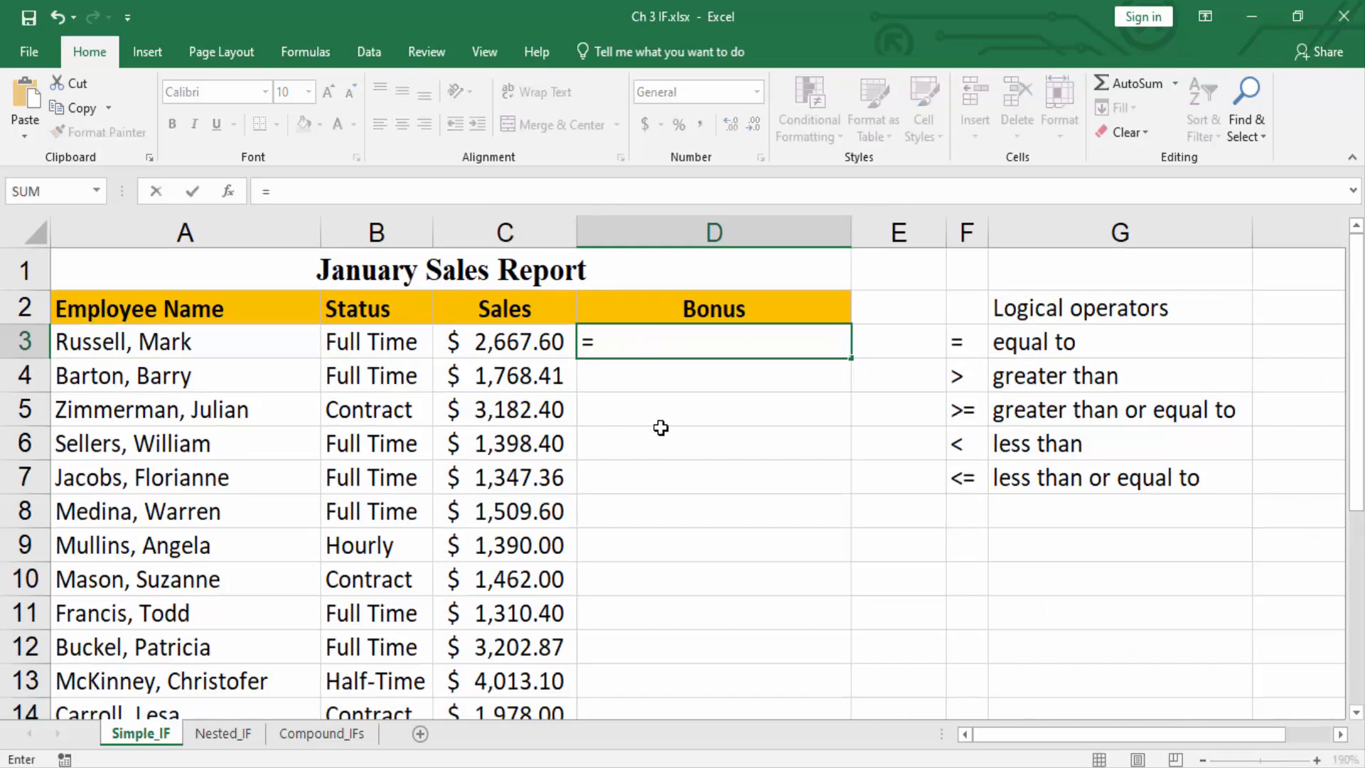
{"action": "type", "text": "IF("}
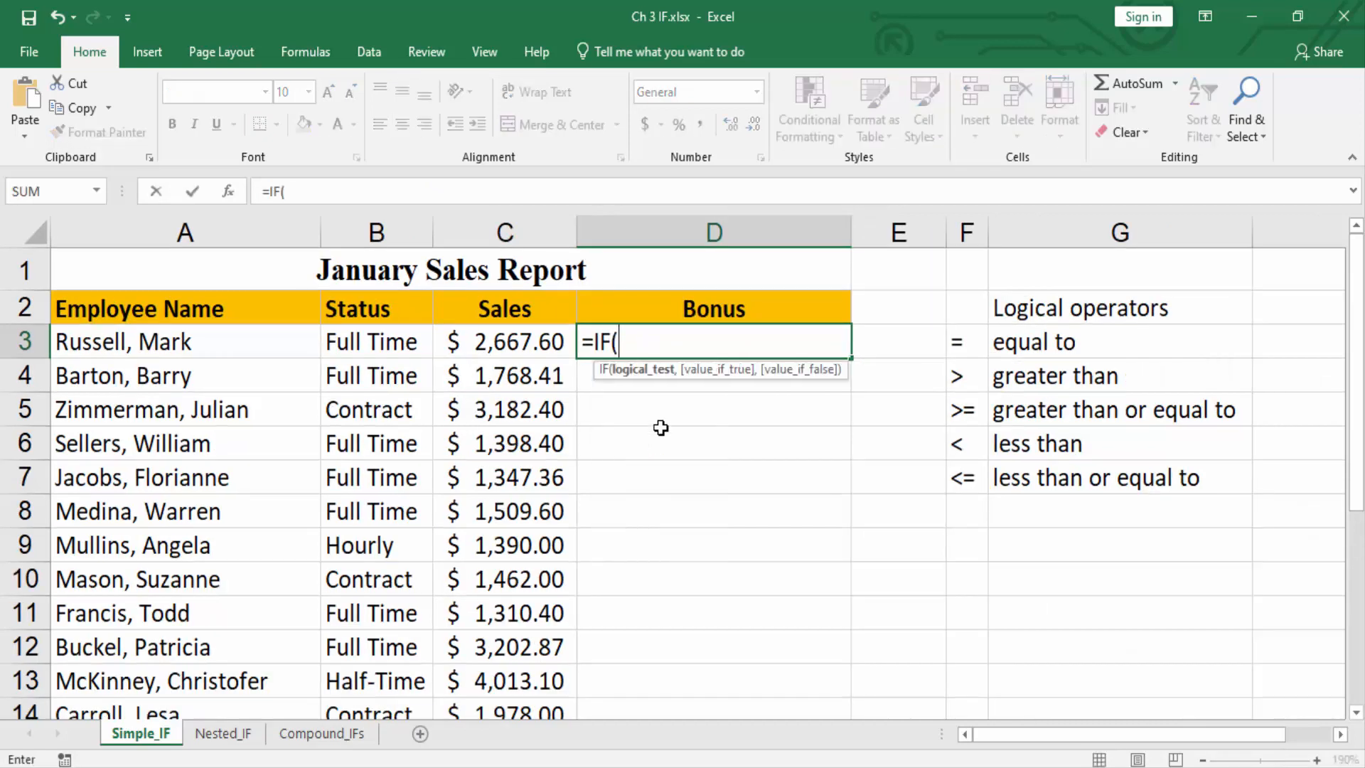
{"action": "left_click", "coordinate": [545, 353]}
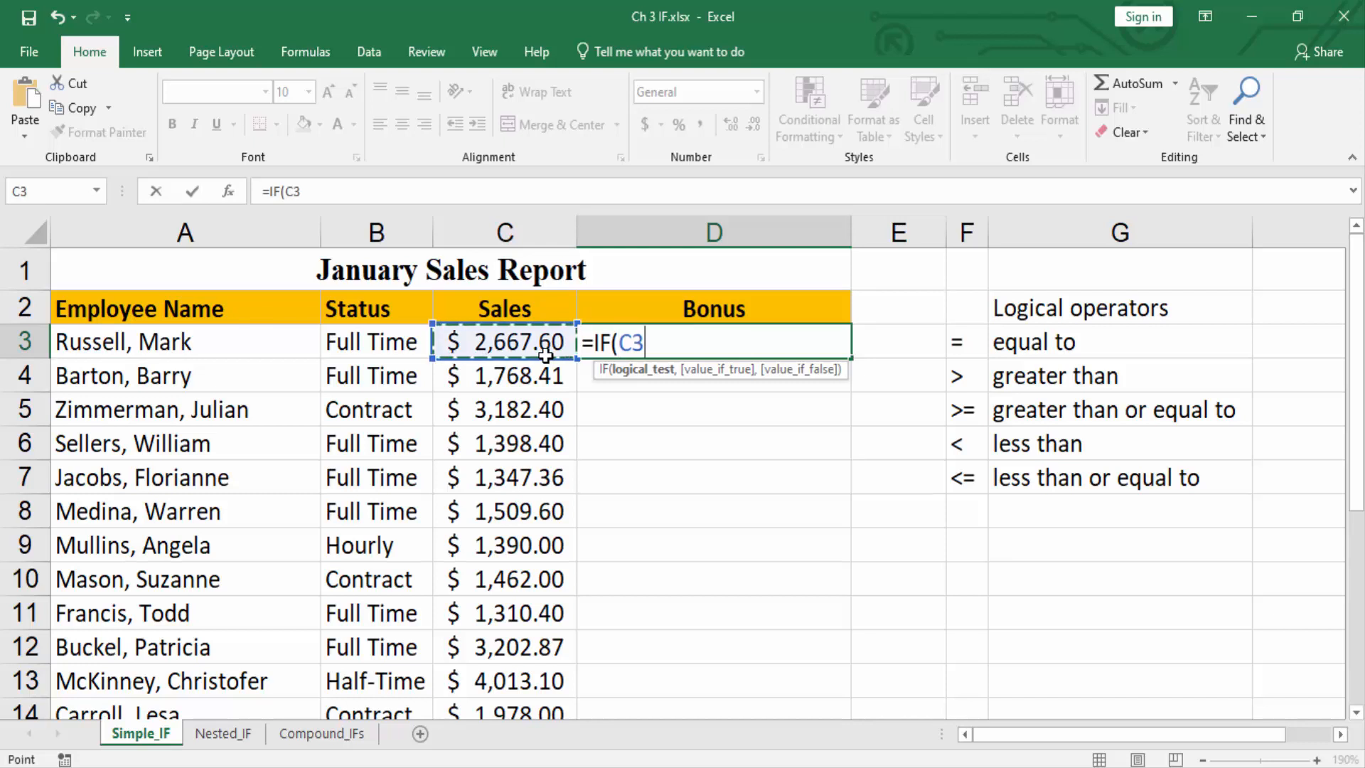
{"action": "type", "text": ">"}
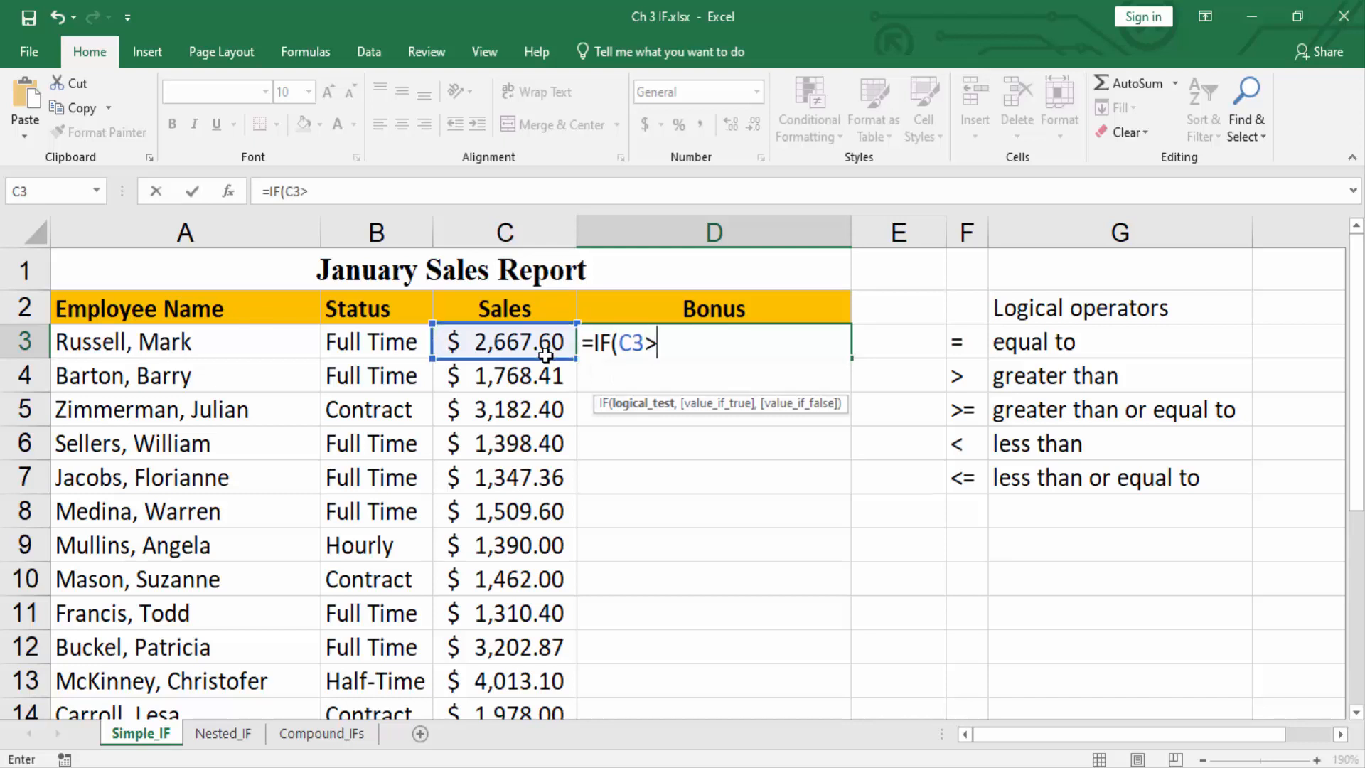
{"action": "type", "text": "1500"}
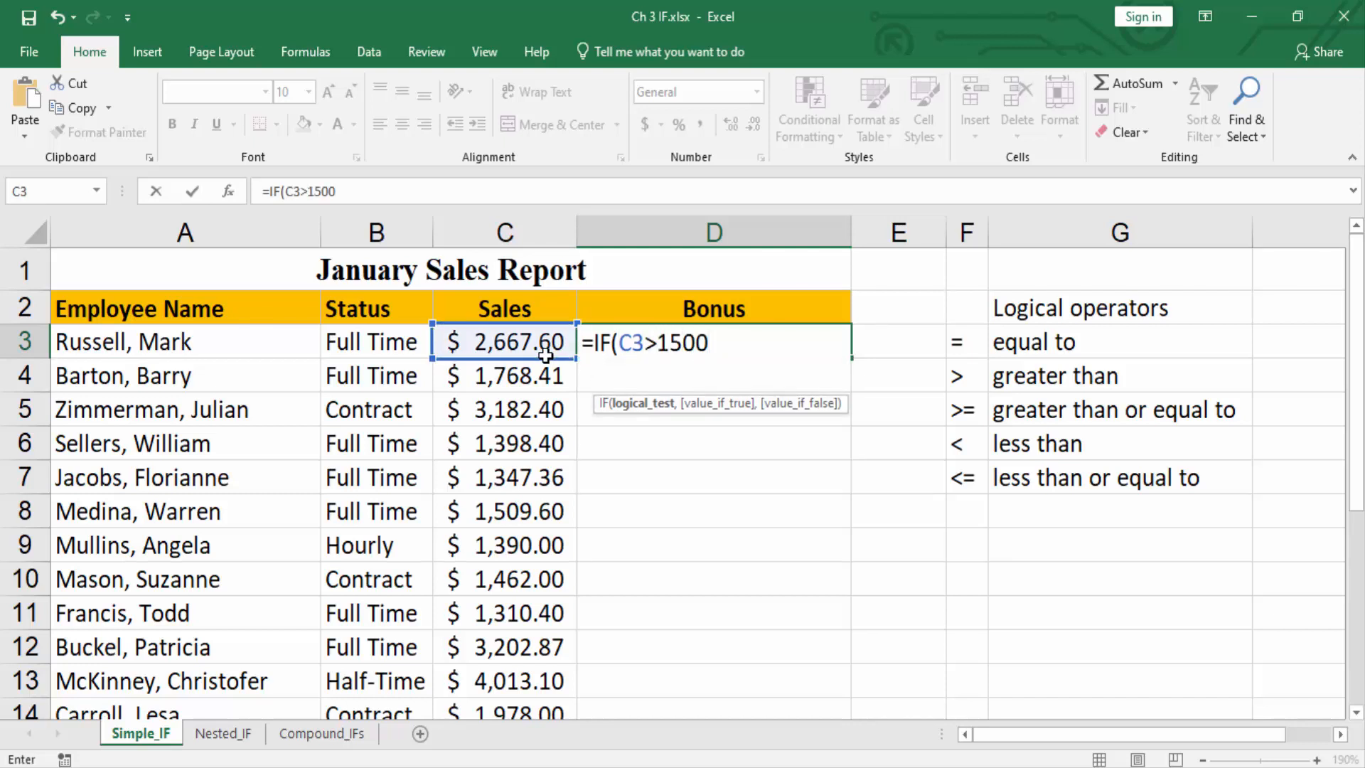
{"action": "type", "text": ","}
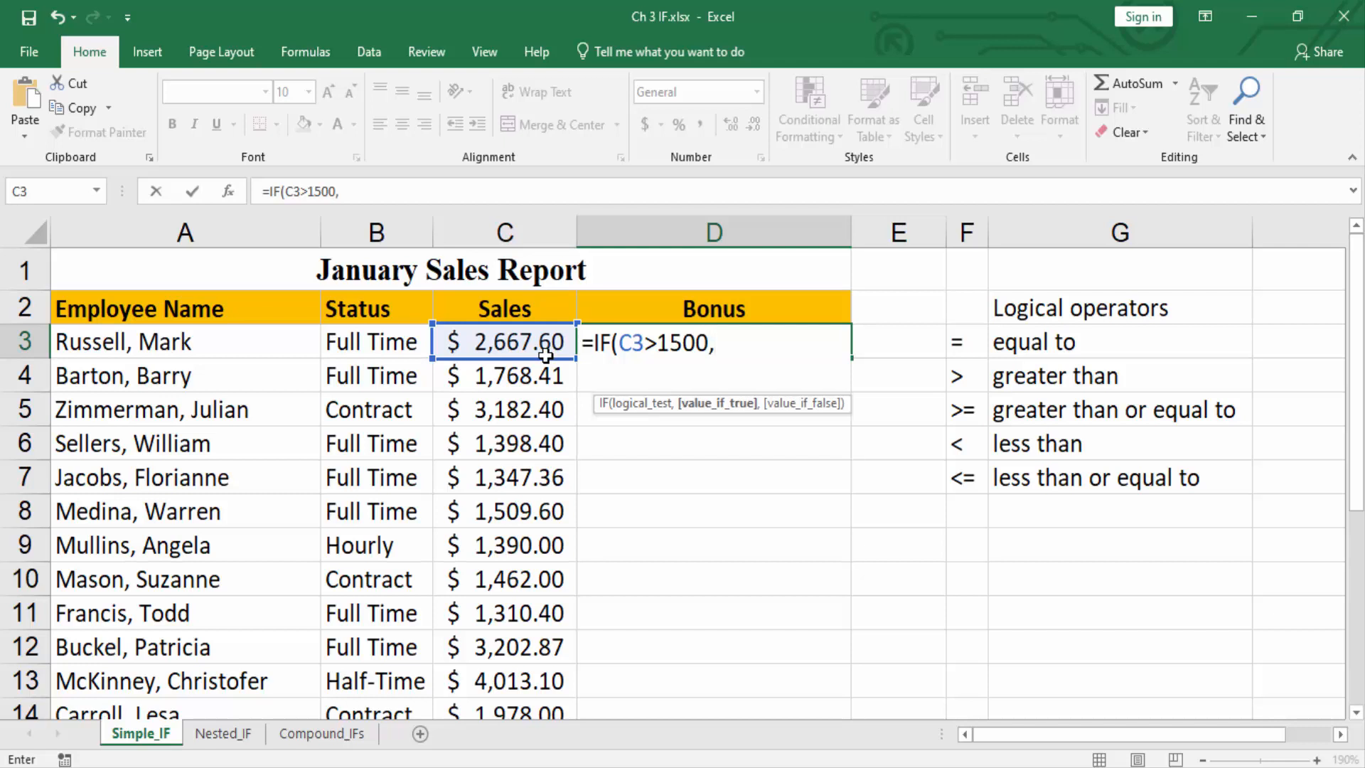
{"action": "type", "text": "50,"}
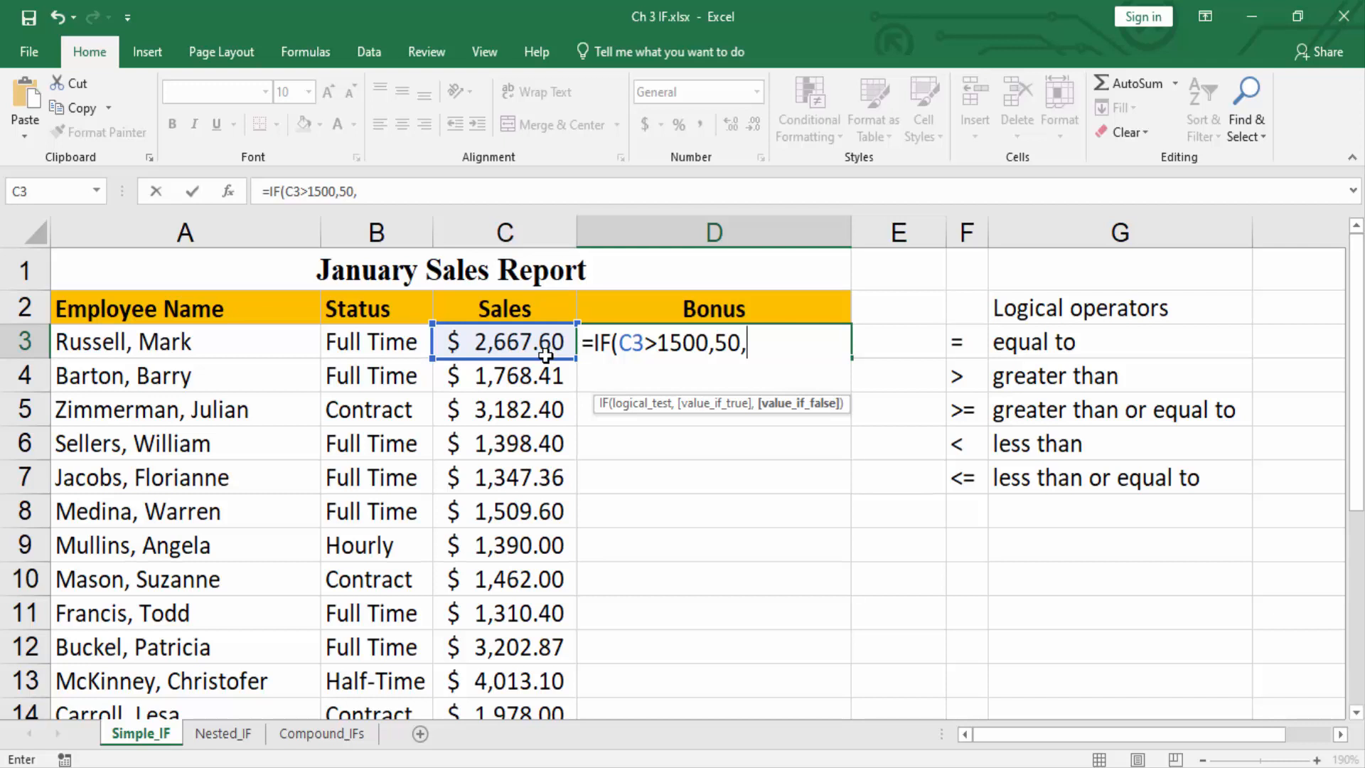
{"action": "type", "text": "\"N/A"}
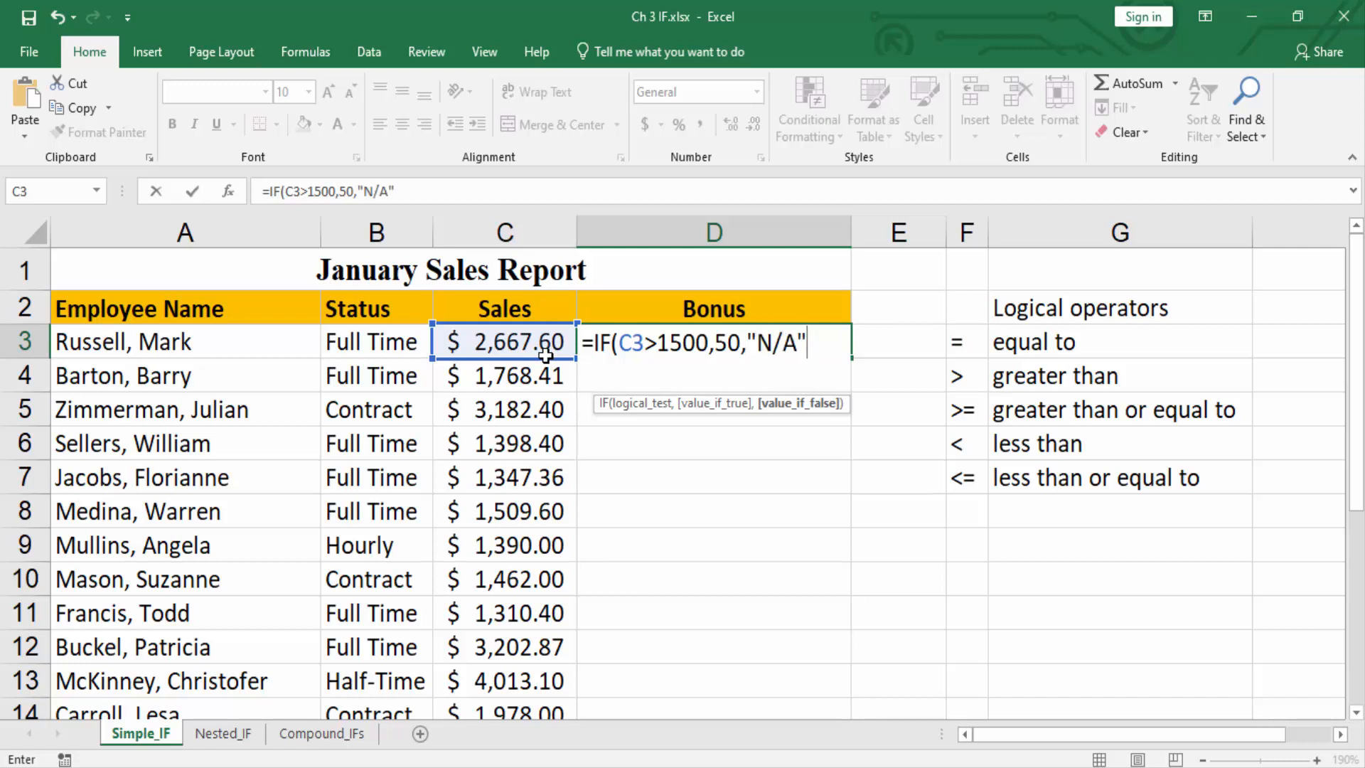
{"action": "type", "text": "\")"}
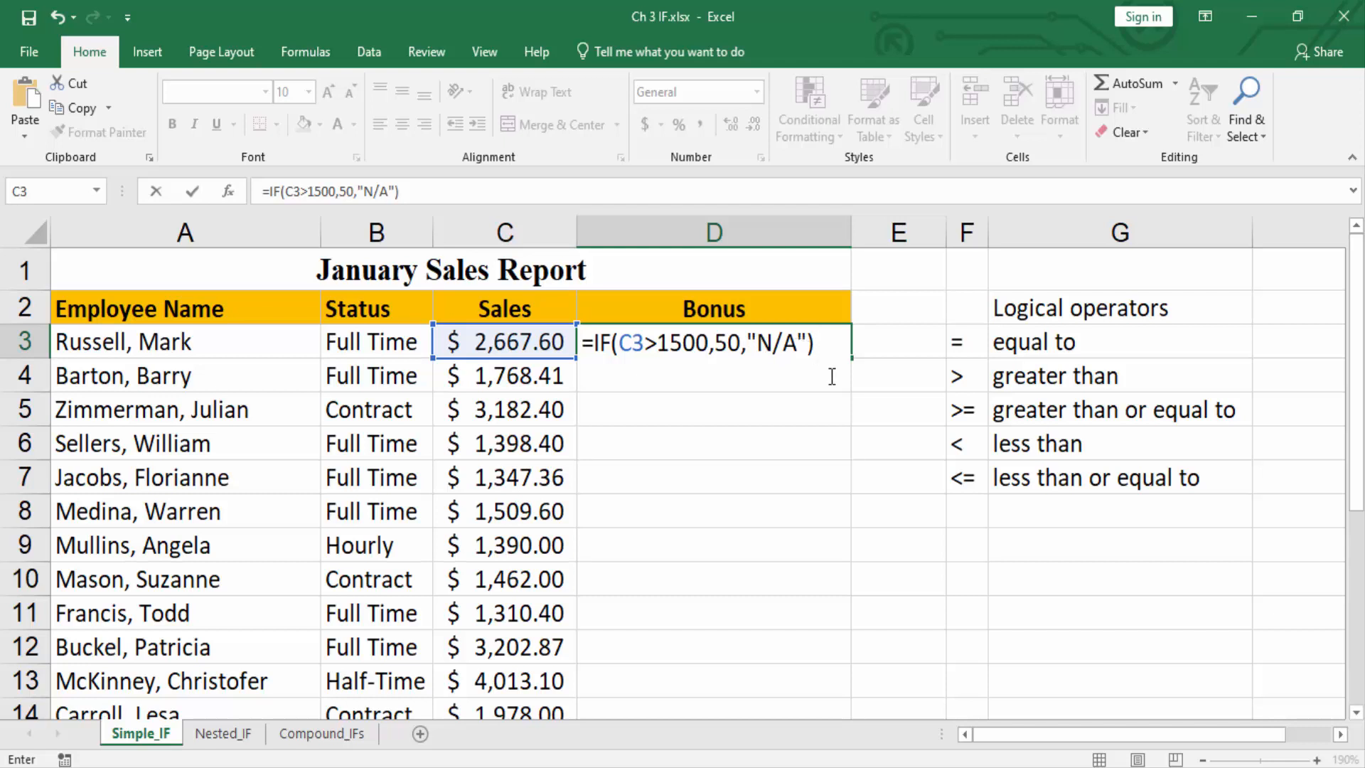
{"action": "key", "text": "Return"}
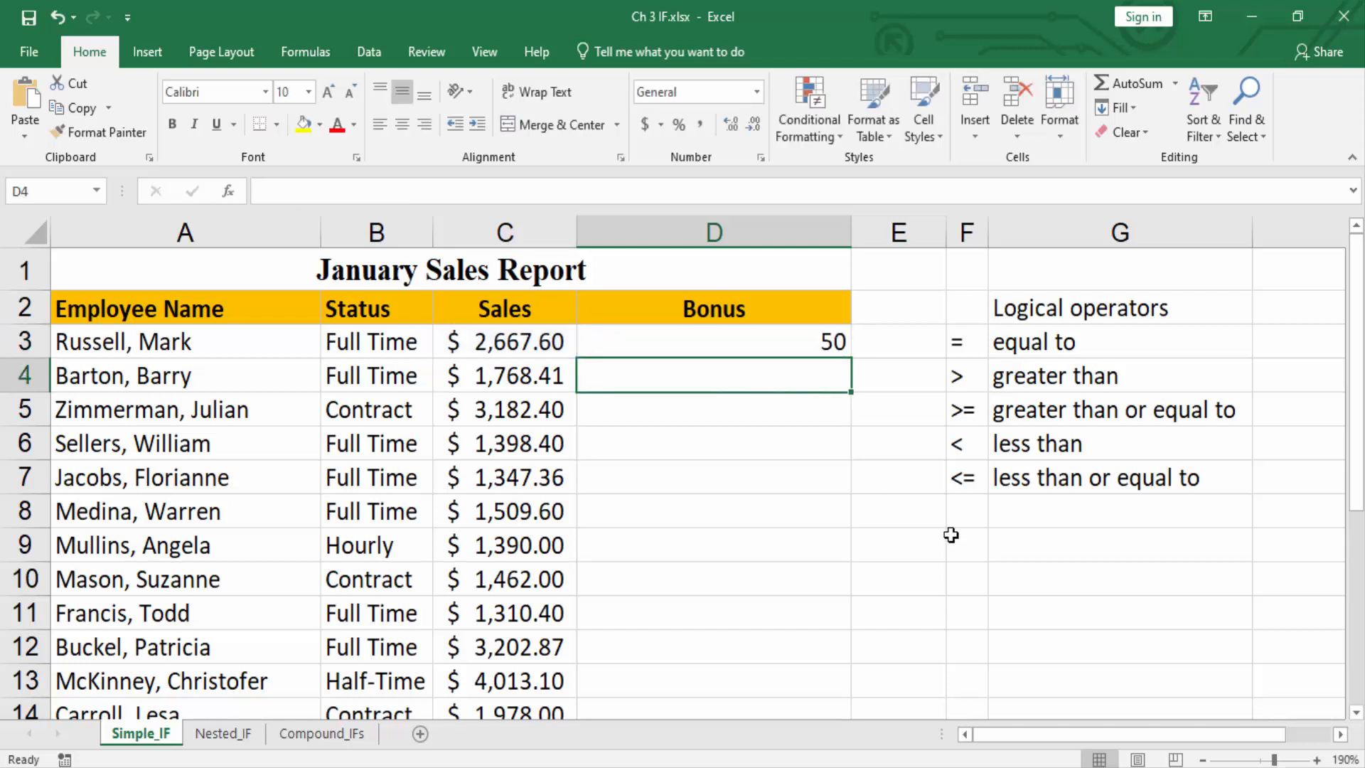
Fill the Bonus formula from D3 down through D22 for all employees and check the filled column.
{"action": "left_click", "coordinate": [799, 346]}
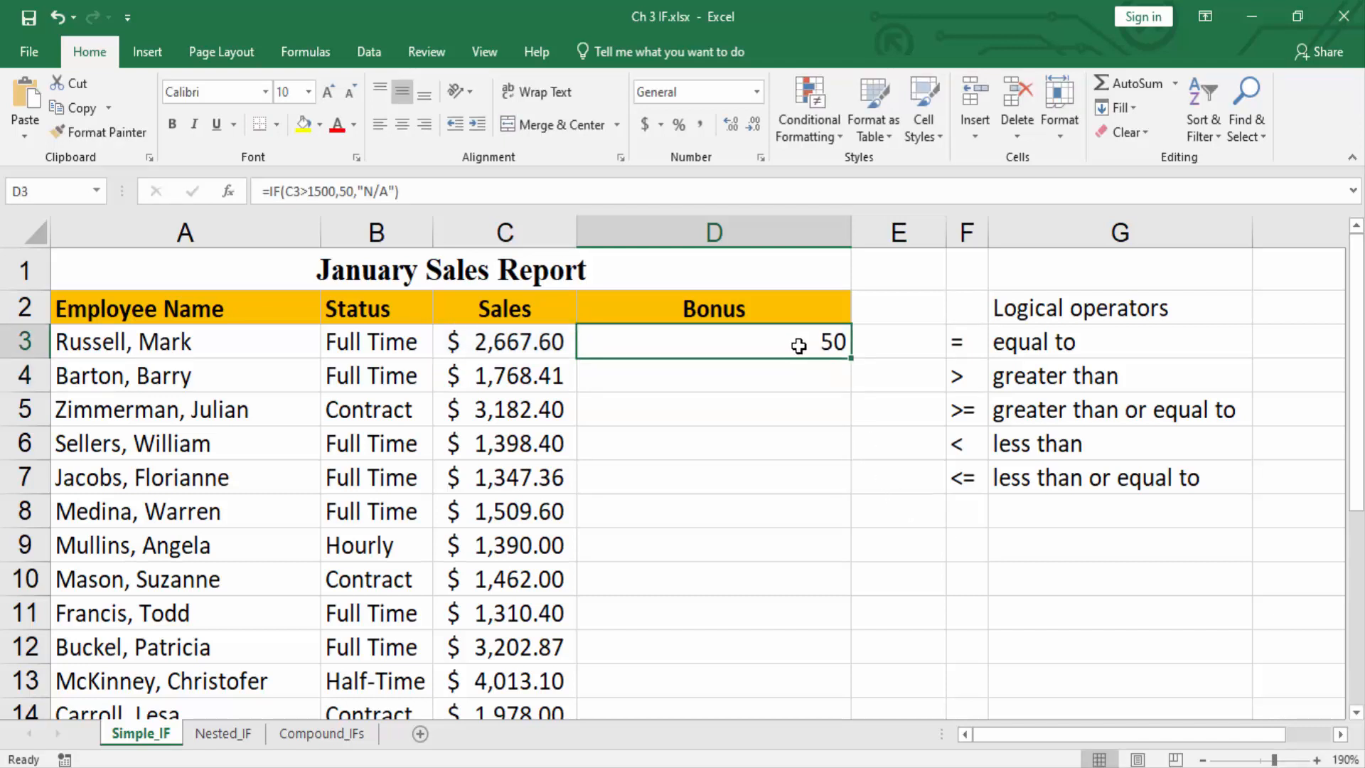
{"action": "double_click", "coordinate": [850, 358]}
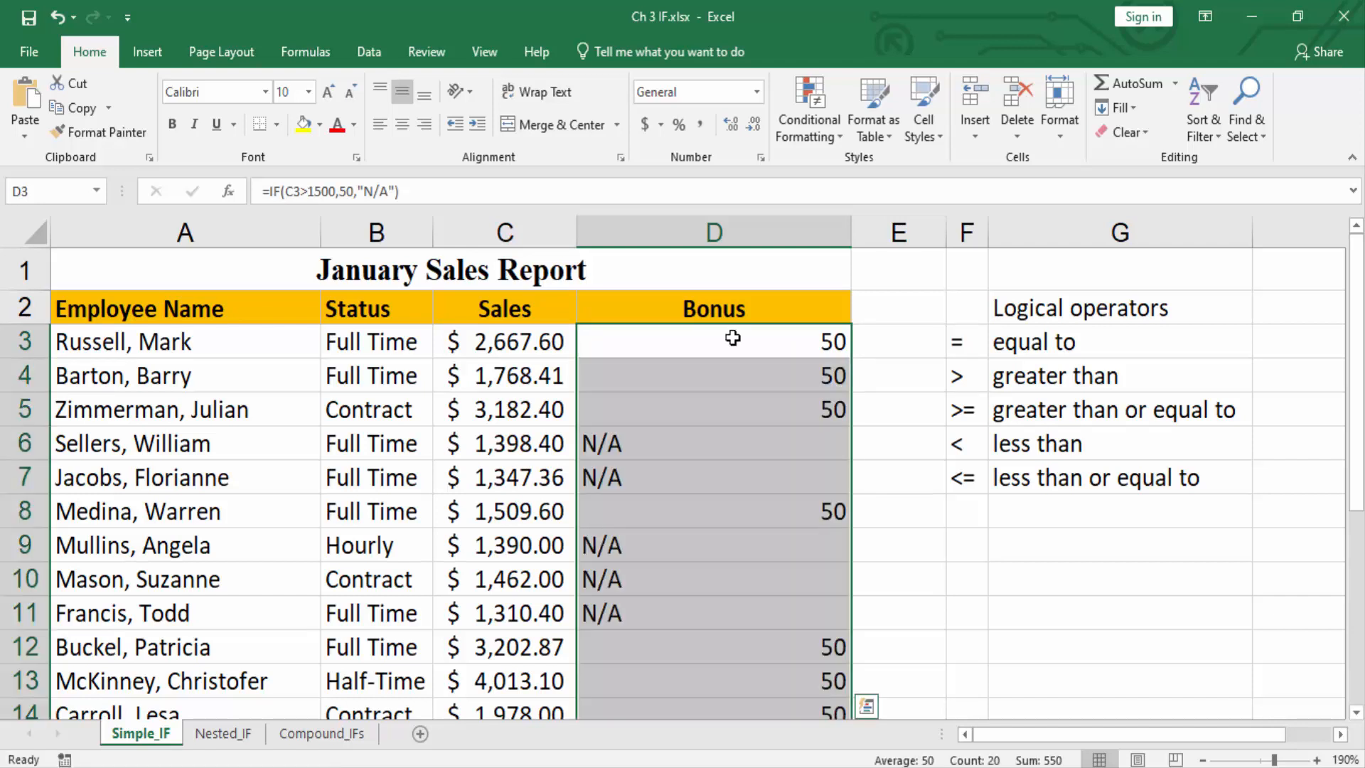
{"action": "left_click", "coordinate": [732, 339]}
{"action": "scroll", "coordinate": [733, 338], "scroll_direction": "down", "scroll_amount": 3}
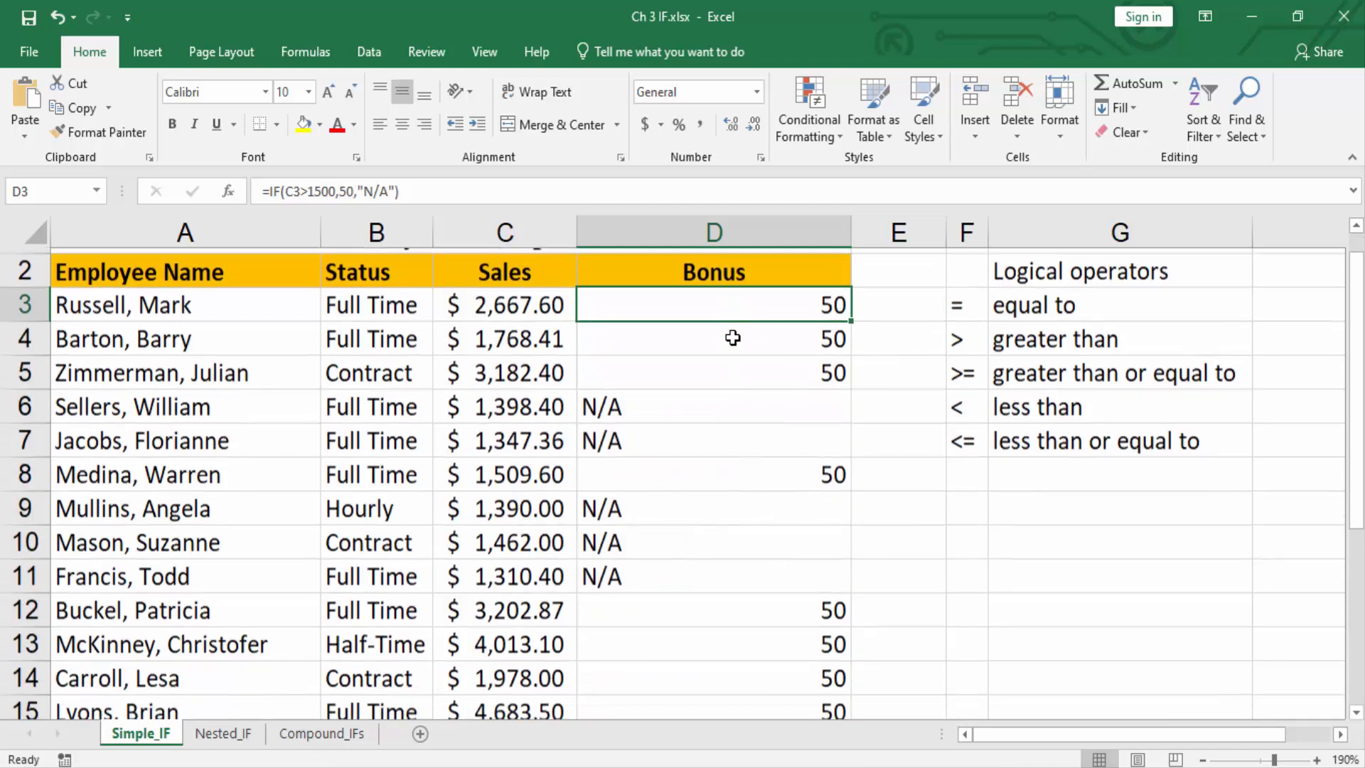
{"action": "scroll", "coordinate": [733, 338], "scroll_direction": "down", "scroll_amount": 4}
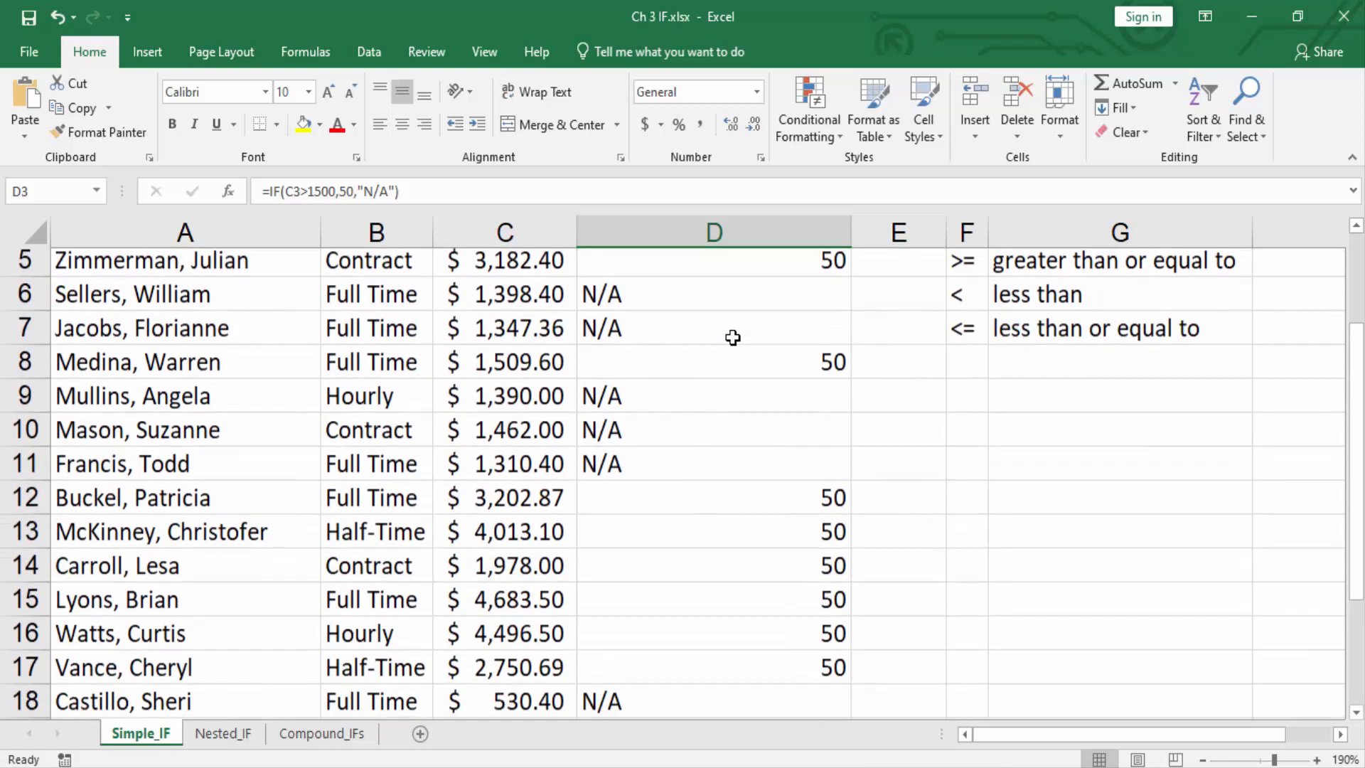
{"action": "scroll", "coordinate": [733, 338], "scroll_direction": "down", "scroll_amount": 2}
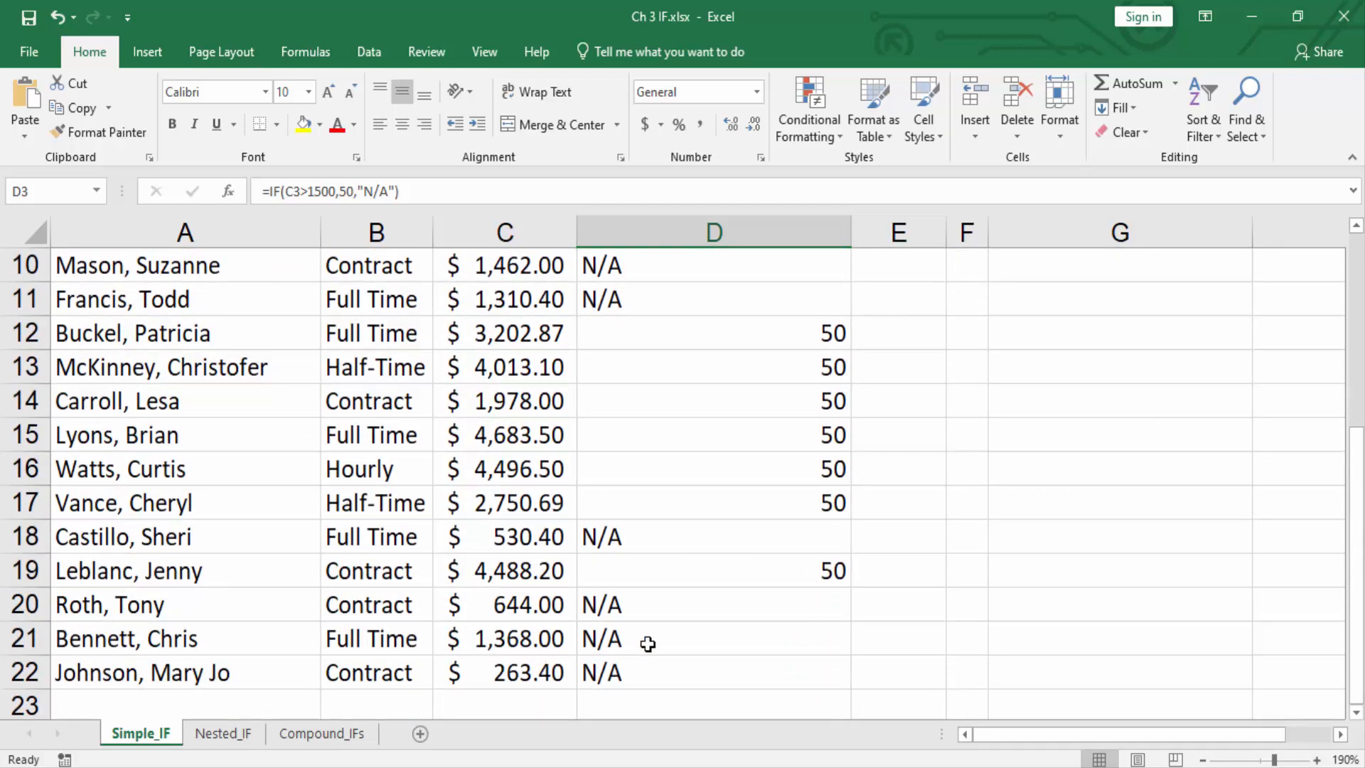
{"action": "scroll", "coordinate": [647, 644], "scroll_direction": "up", "scroll_amount": 4}
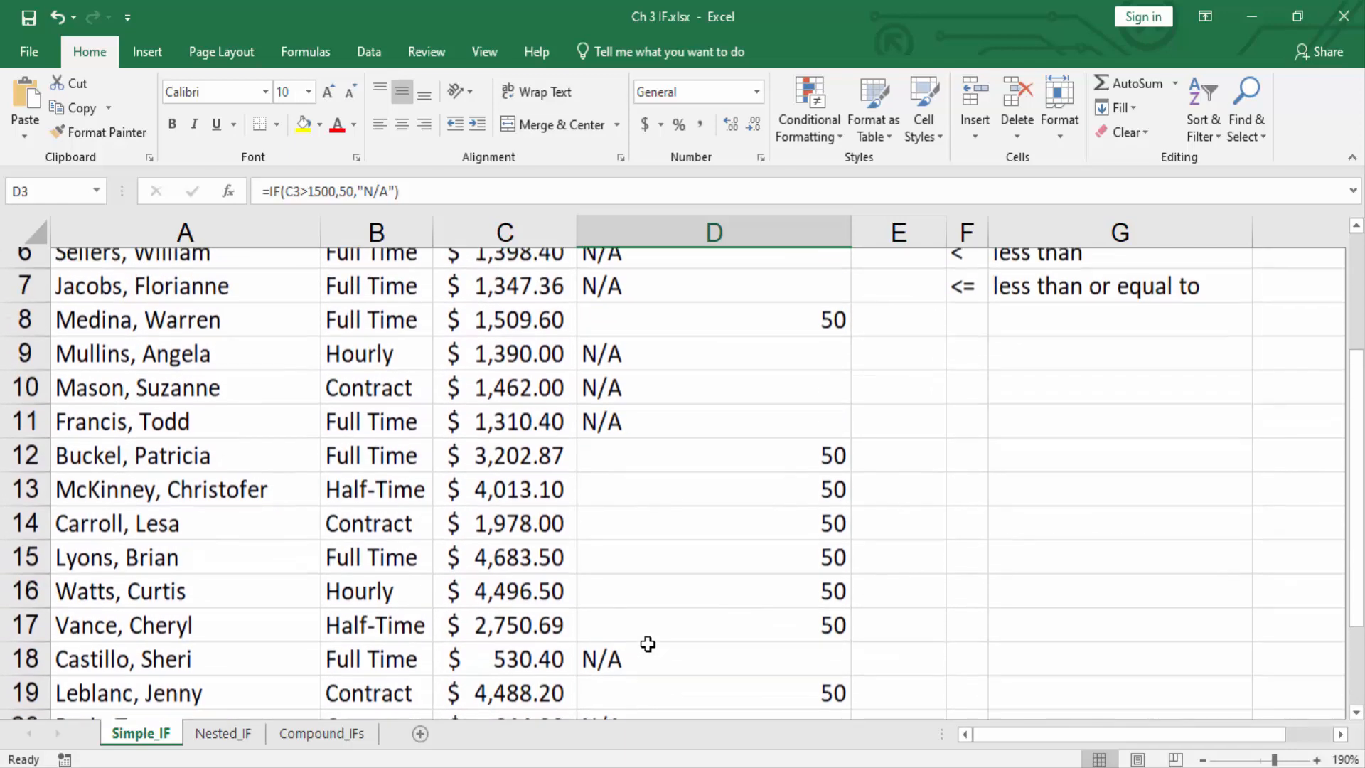
{"action": "scroll", "coordinate": [647, 644], "scroll_direction": "up", "scroll_amount": 2}
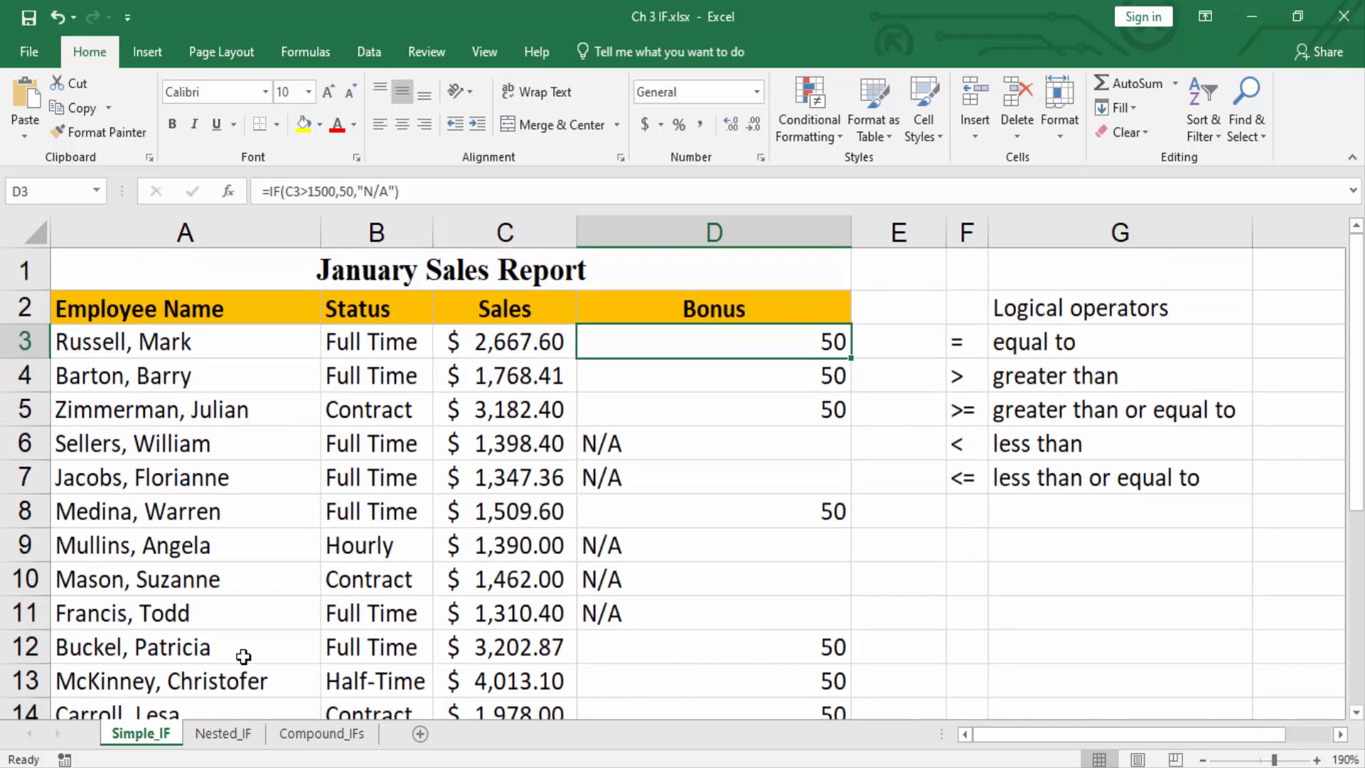
Switch to the Nested_IF worksheet and select Bonus cell D3.
{"action": "left_click", "coordinate": [224, 736]}
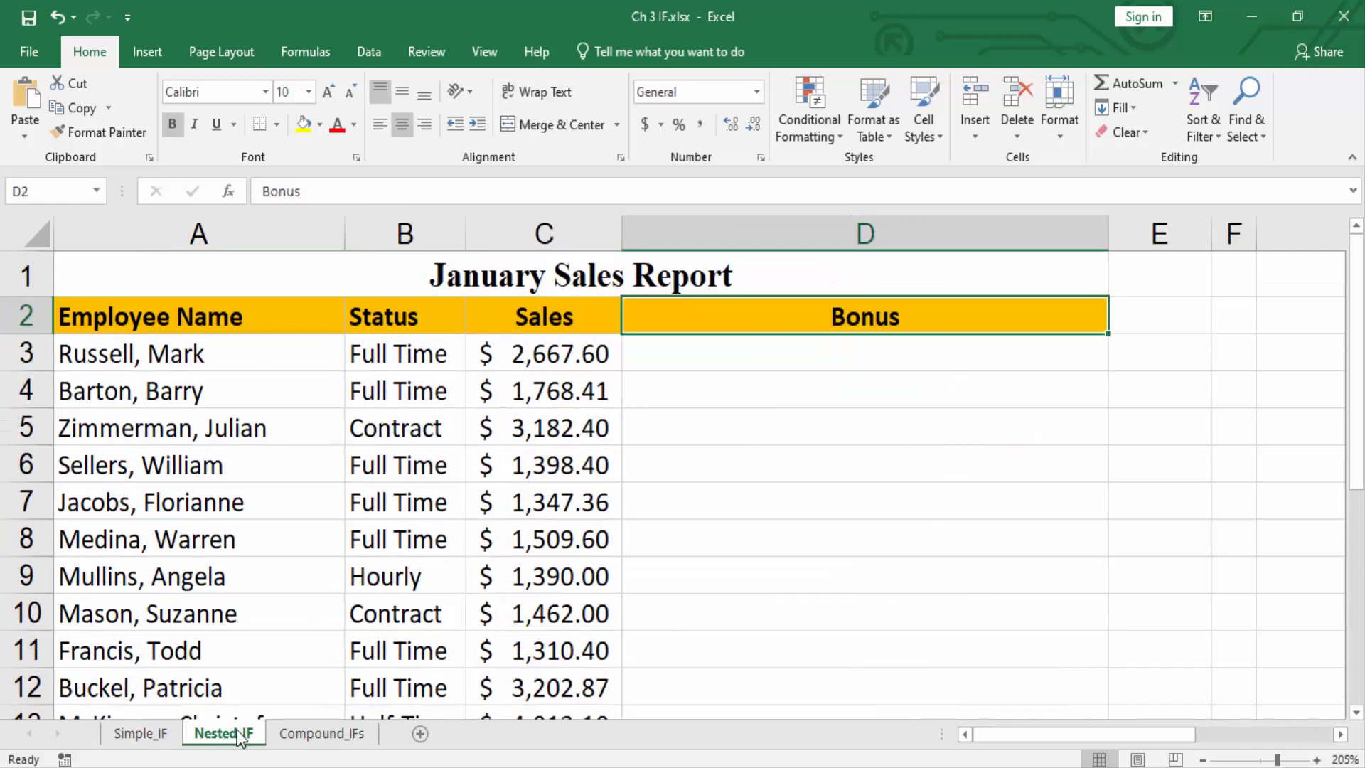
{"action": "left_click", "coordinate": [797, 354]}
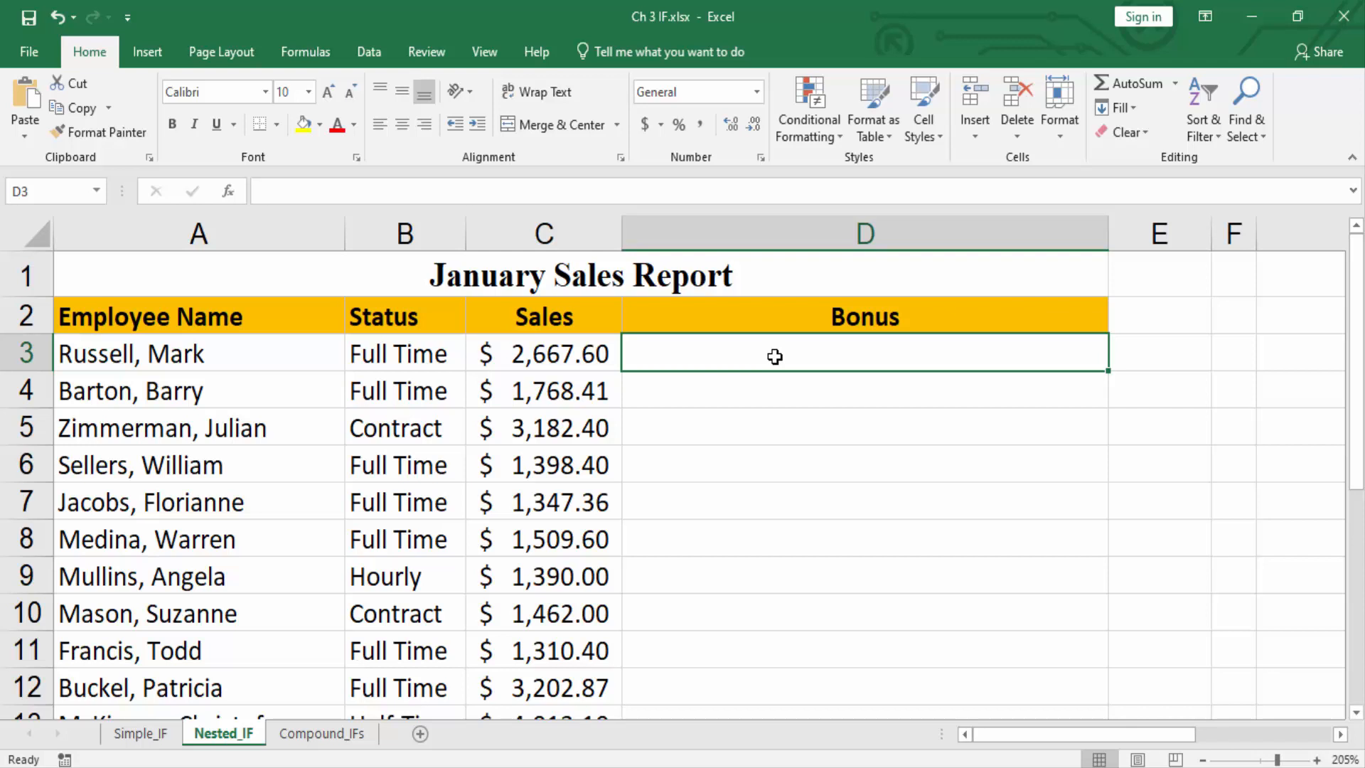
Write the nested IF syntax outline IF(condition1,true value,IF(condition2,true value,false value)) as plain text in Bonus cell D3.
{"action": "type", "text": "IF("}
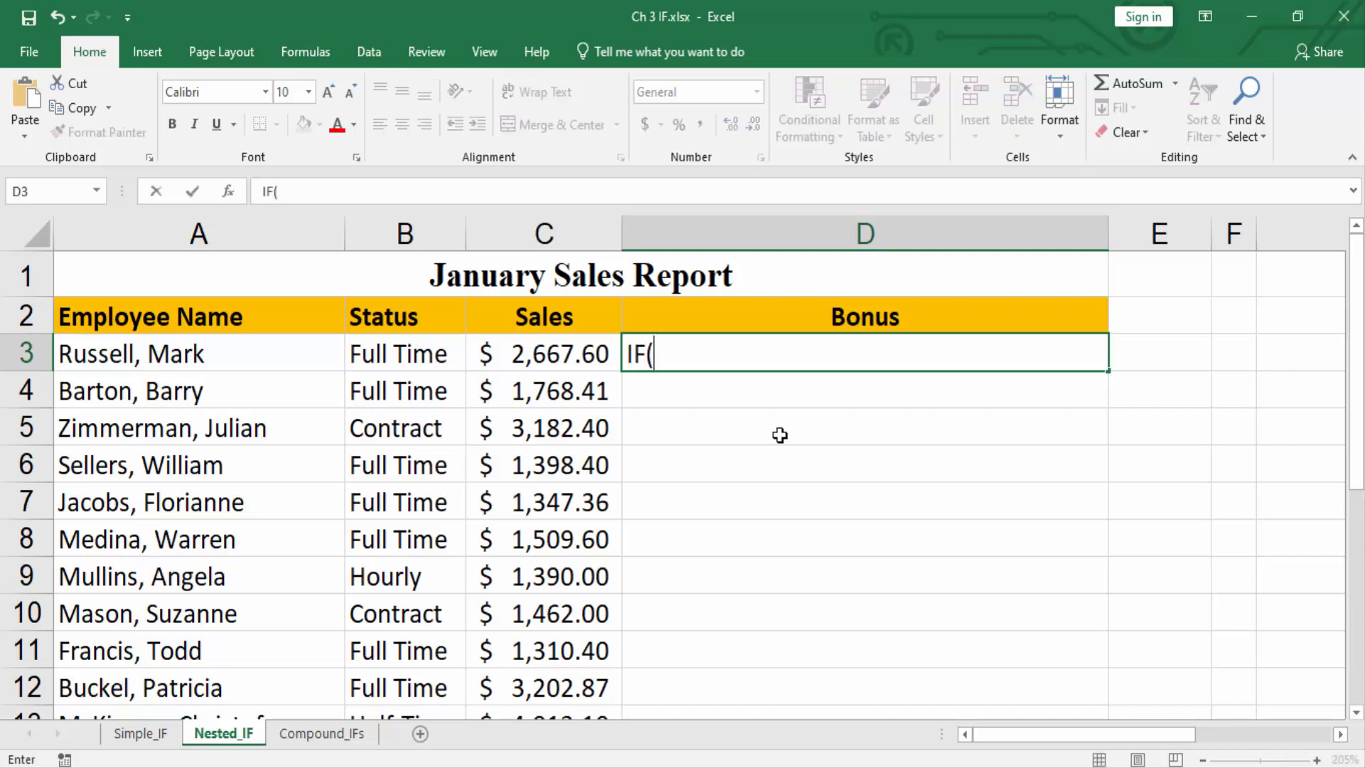
{"action": "type", "text": "condit"}
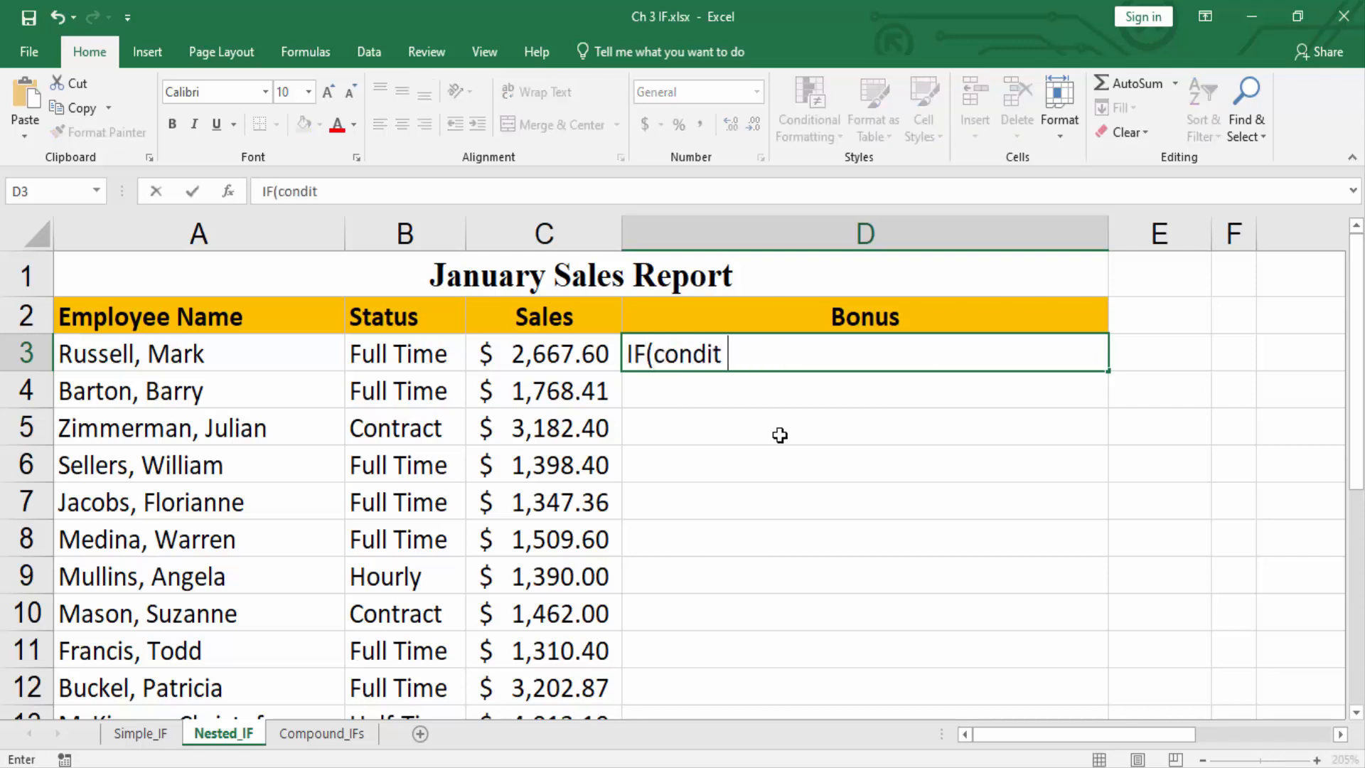
{"action": "type", "text": "ion1,tr"}
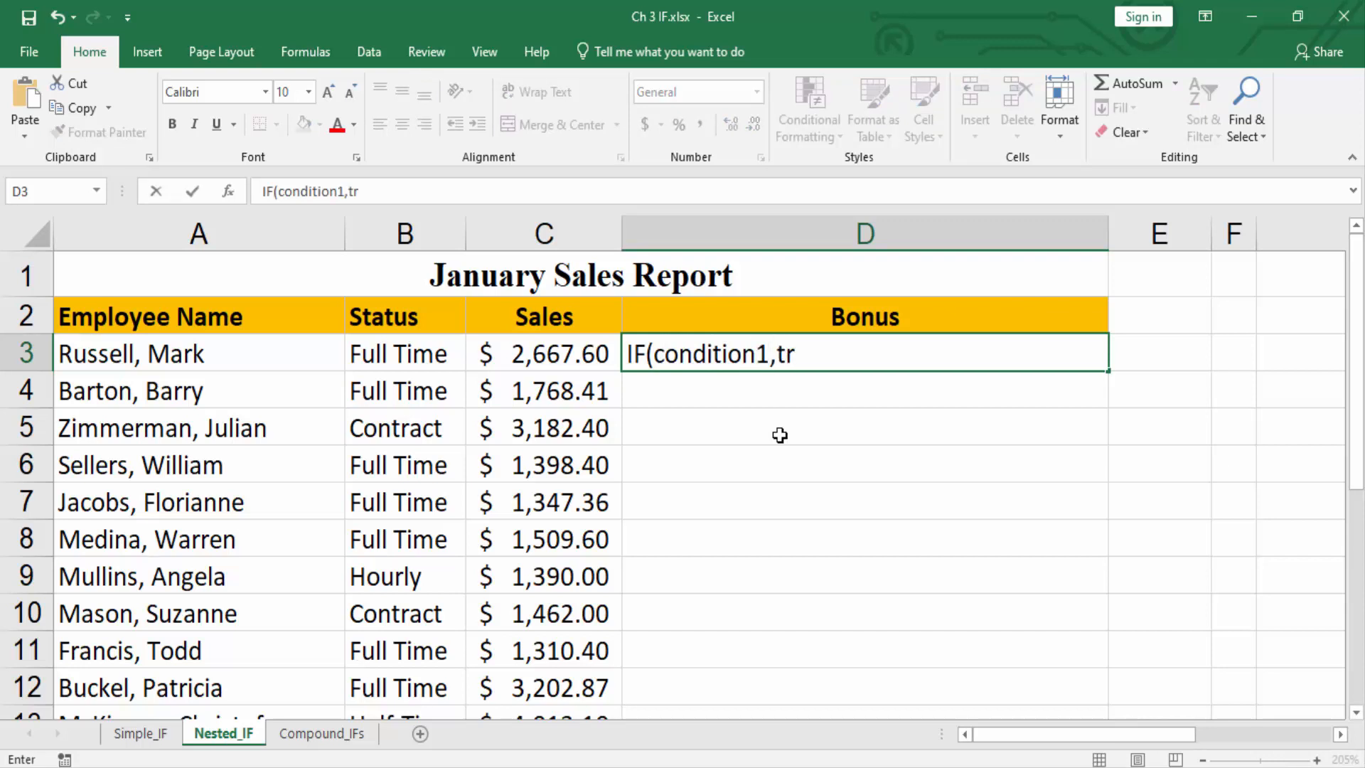
{"action": "type", "text": "ue value"}
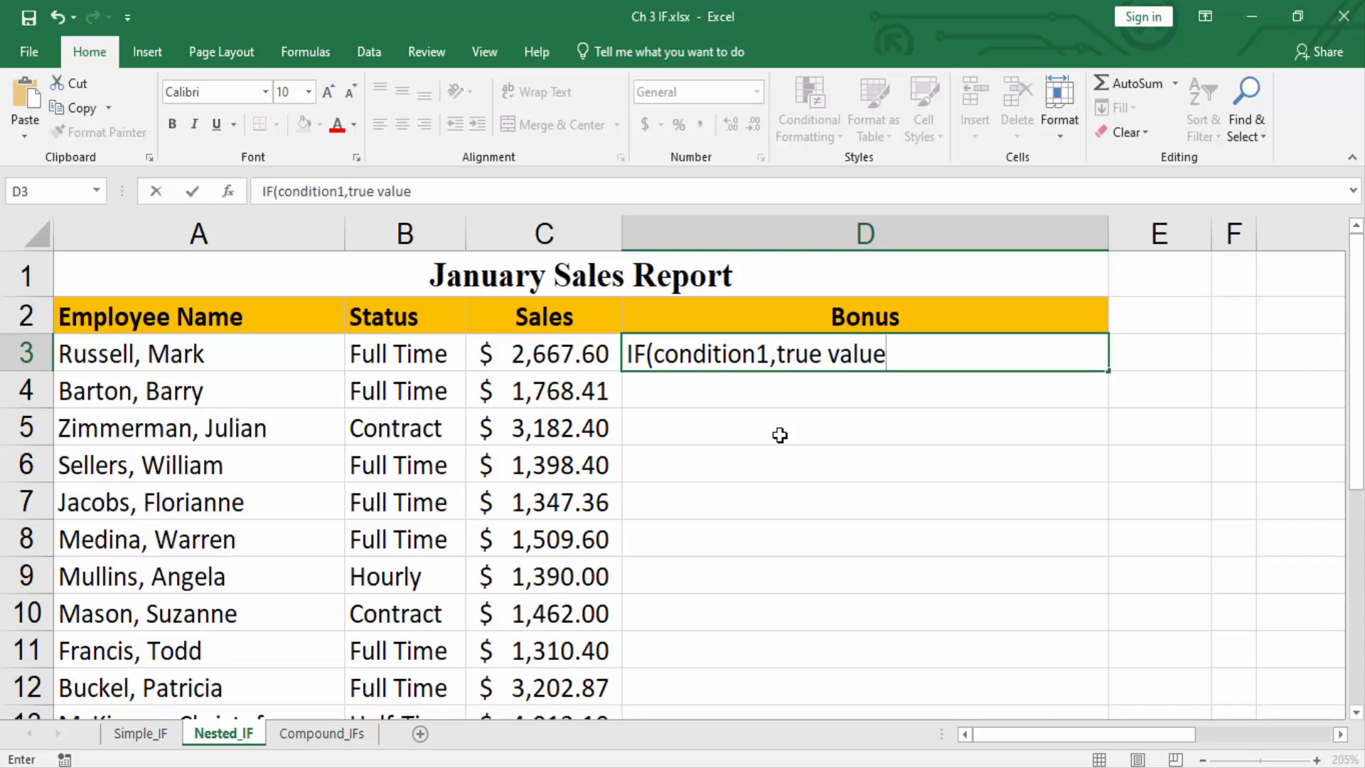
{"action": "type", "text": ",IF(condit"}
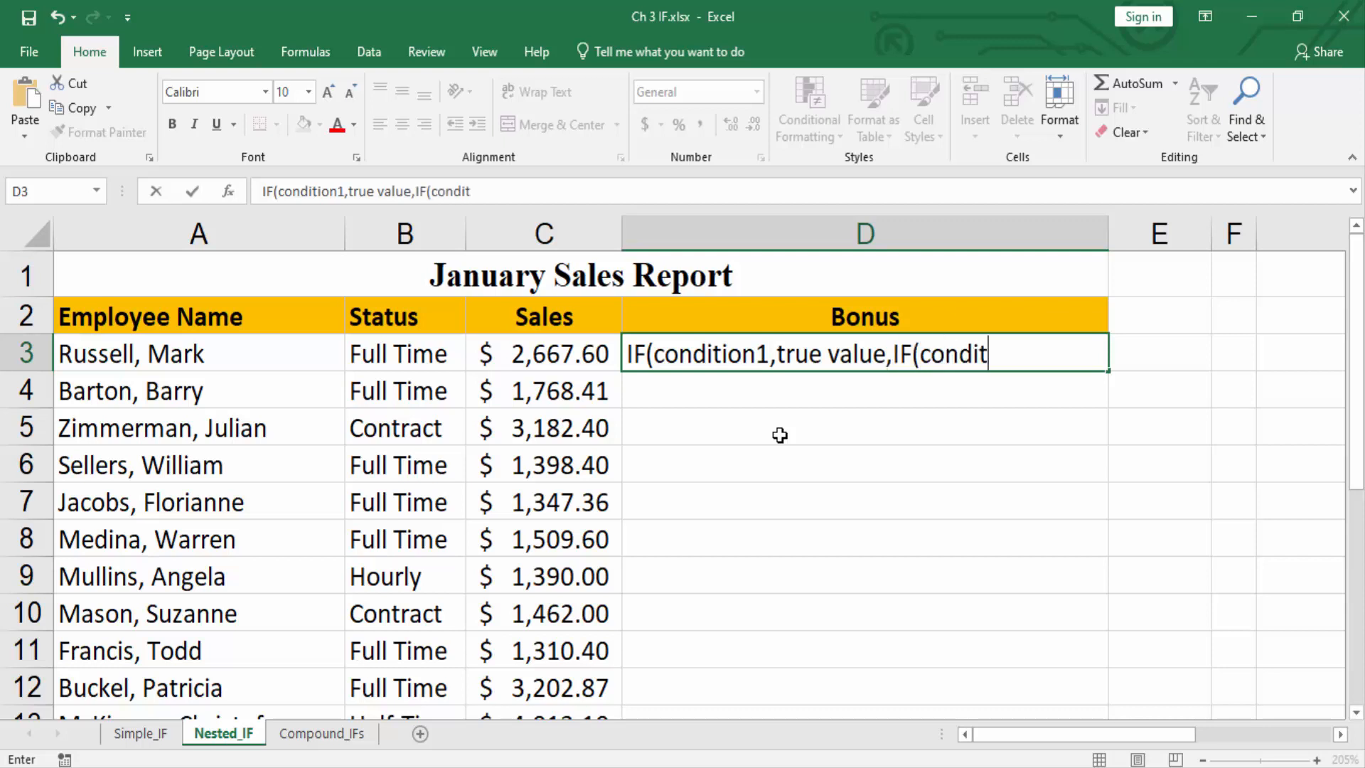
{"action": "type", "text": "ion2,true"}
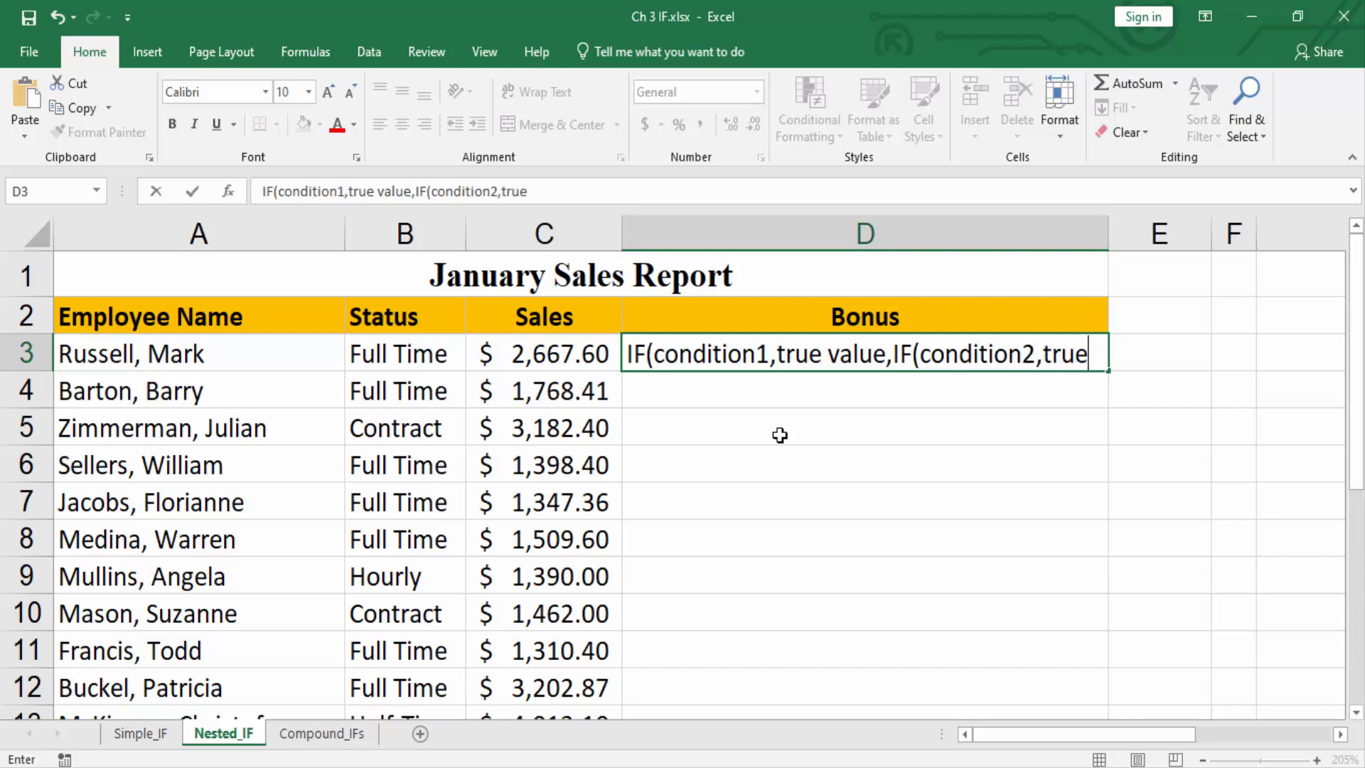
{"action": "type", "text": " value"}
{"action": "type", "text": ",f"}
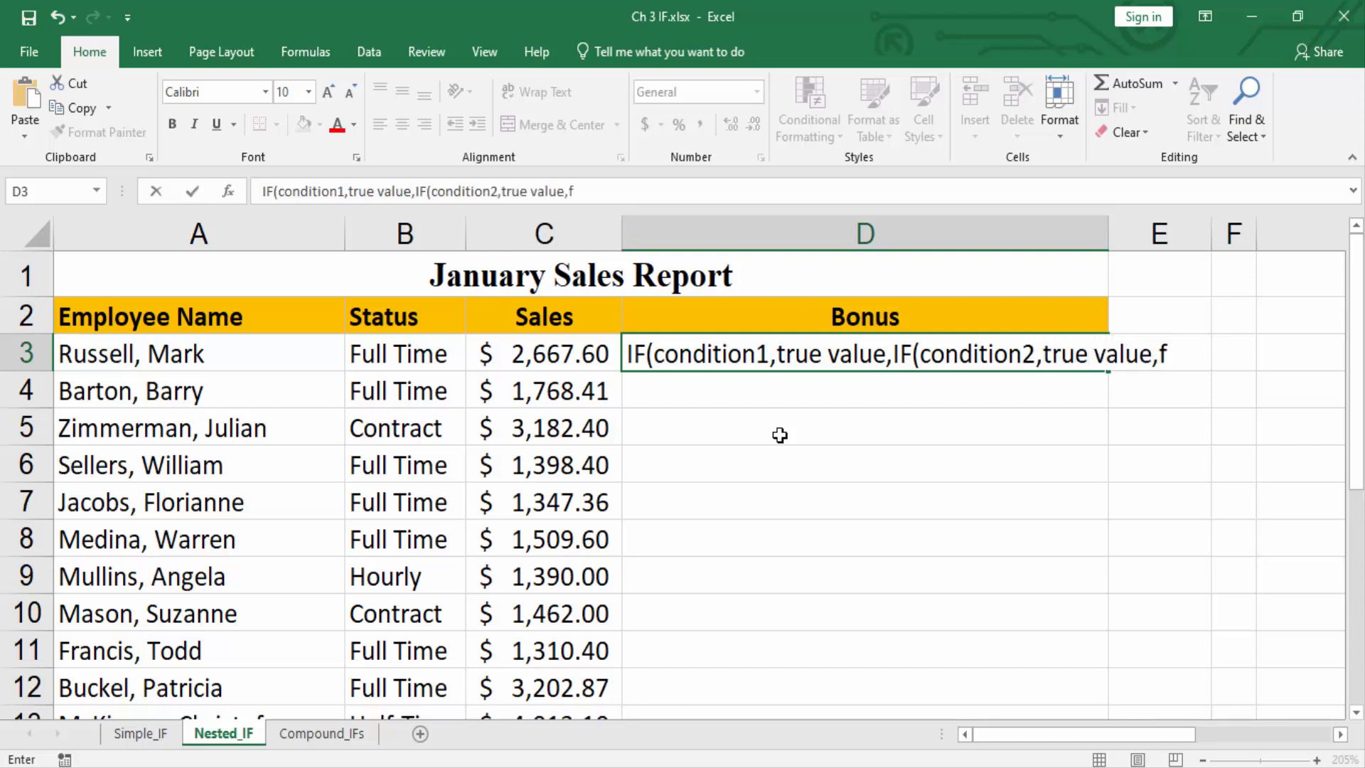
{"action": "type", "text": "alse value"}
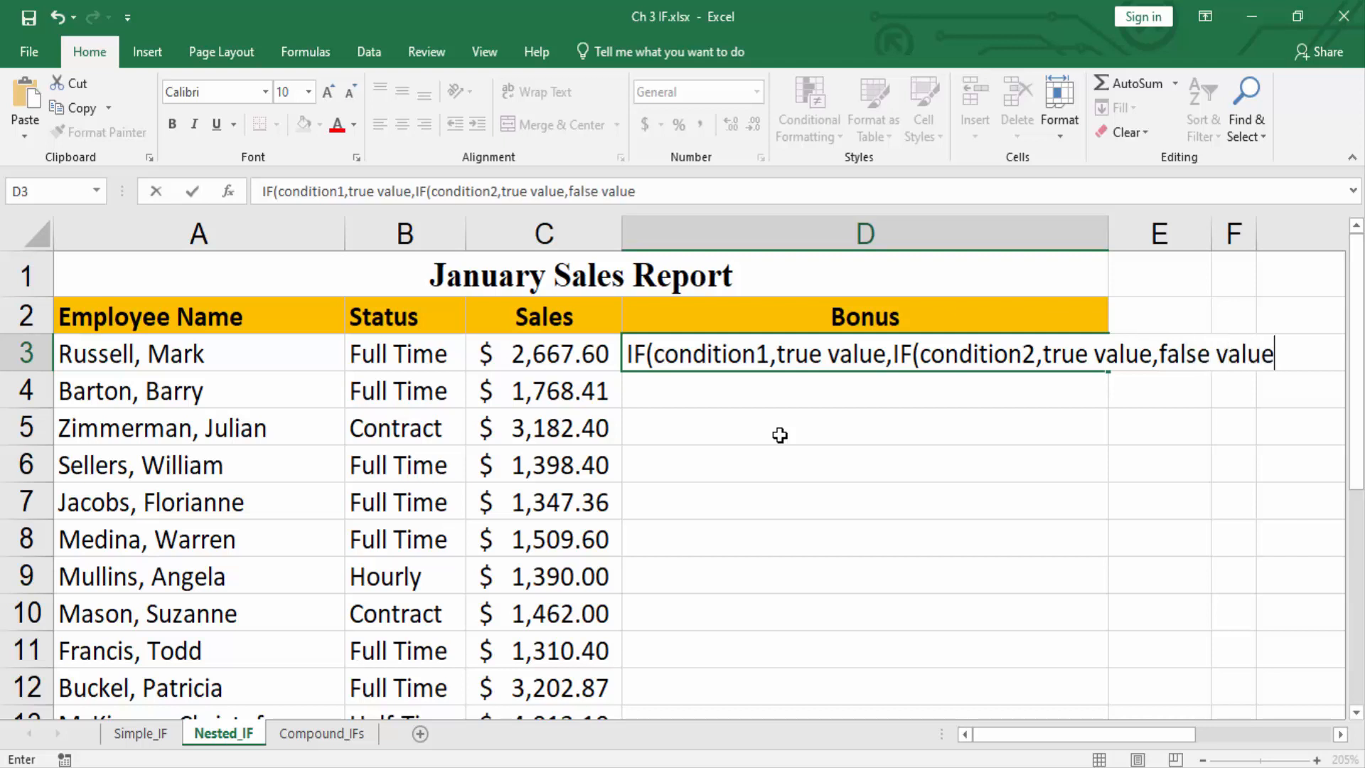
{"action": "type", "text": "))"}
{"action": "left_click", "coordinate": [573, 352]}
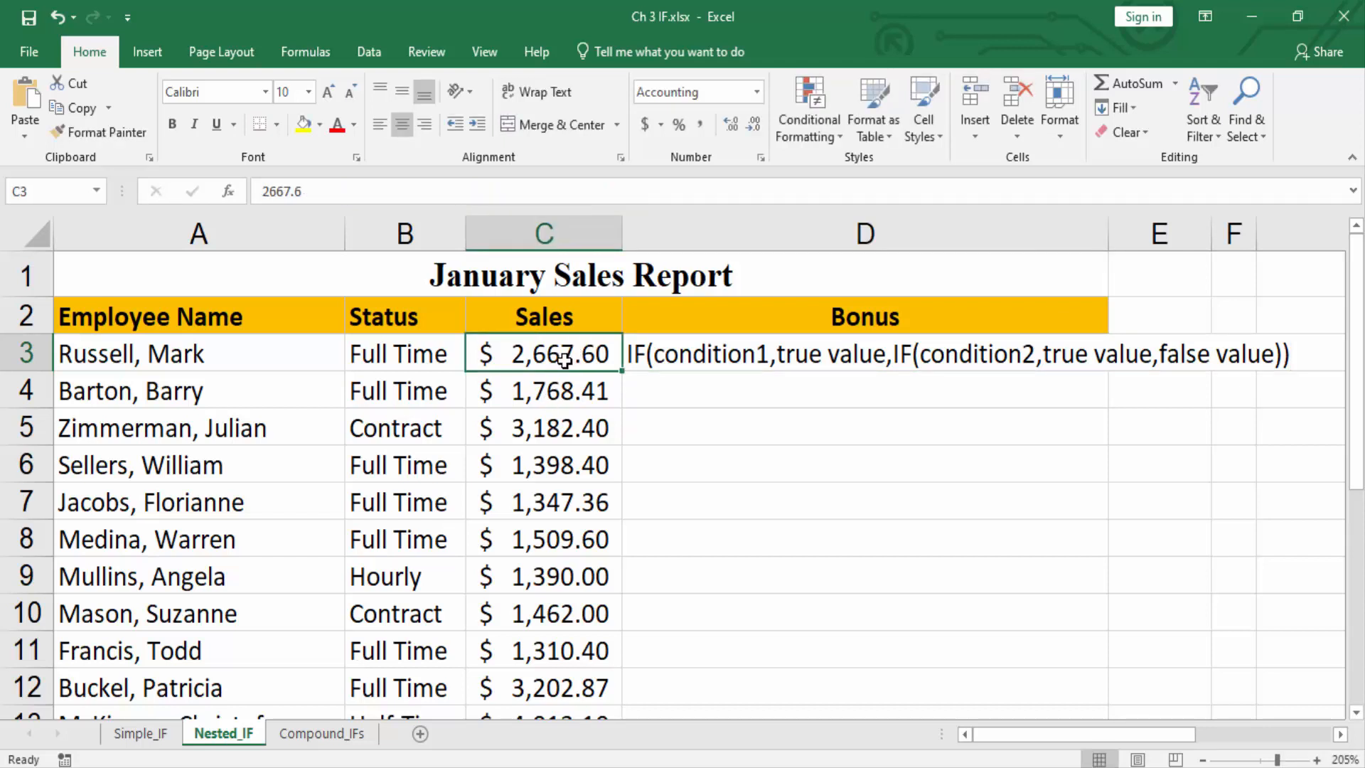
{"action": "left_click", "coordinate": [550, 397]}
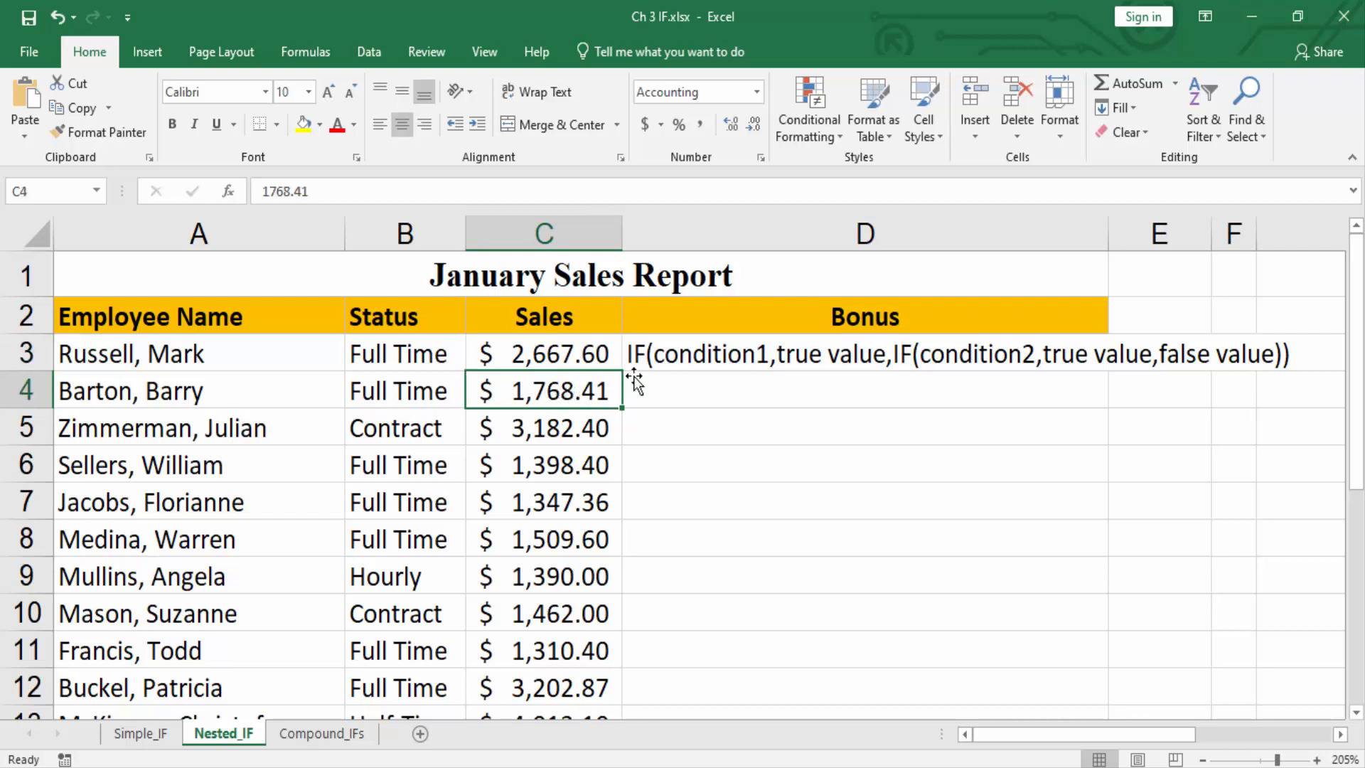
Replace the text in Bonus cell D3 with the start of an IF formula testing C3>=2000 and returning 100 if true.
{"action": "left_click", "coordinate": [679, 361]}
{"action": "type", "text": "=I"}
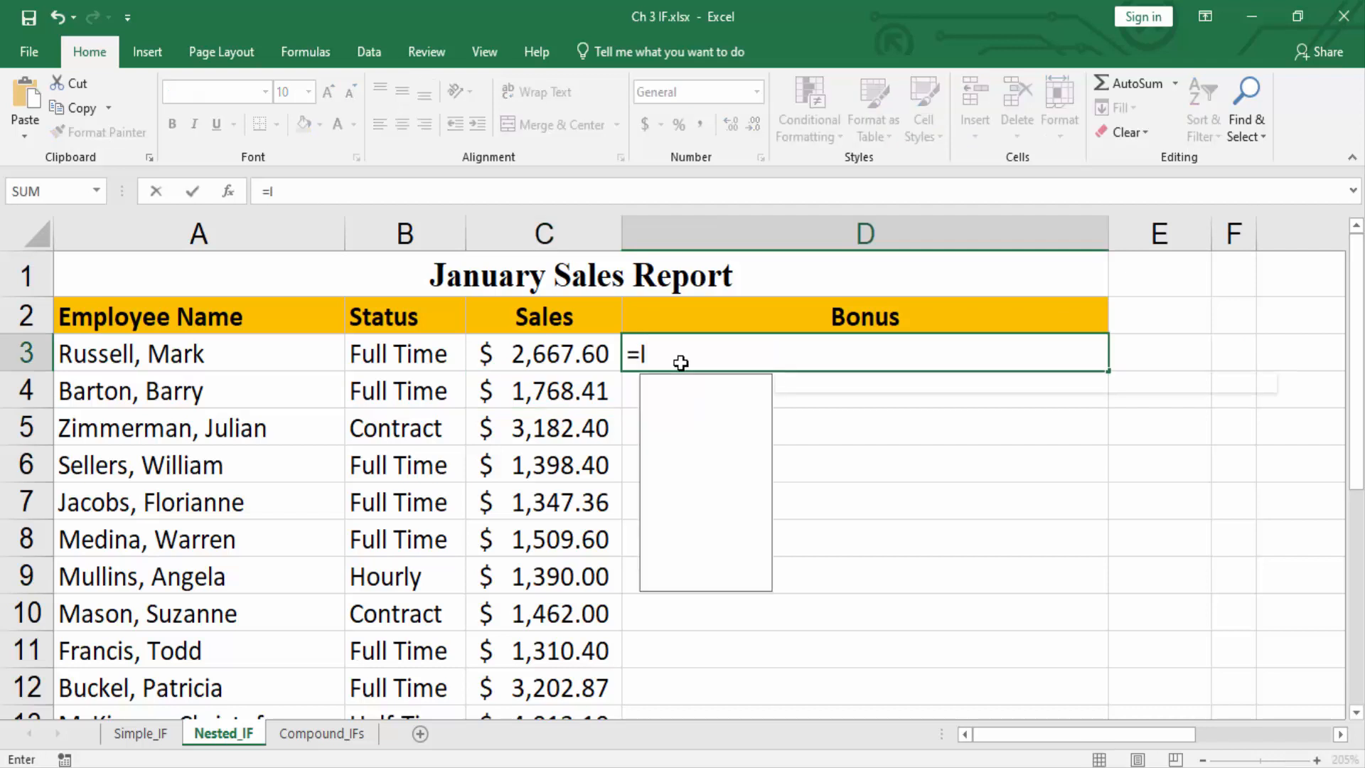
{"action": "type", "text": "F("}
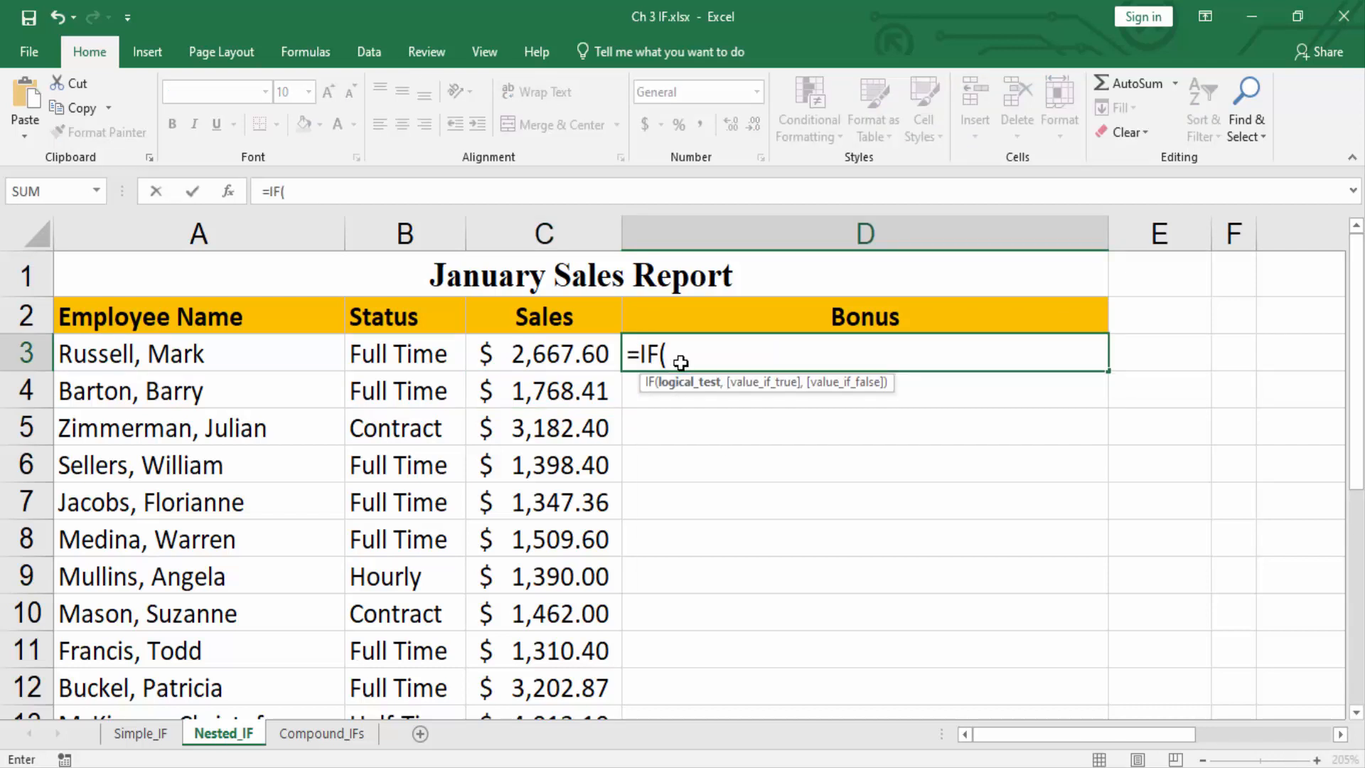
{"action": "left_click", "coordinate": [567, 360]}
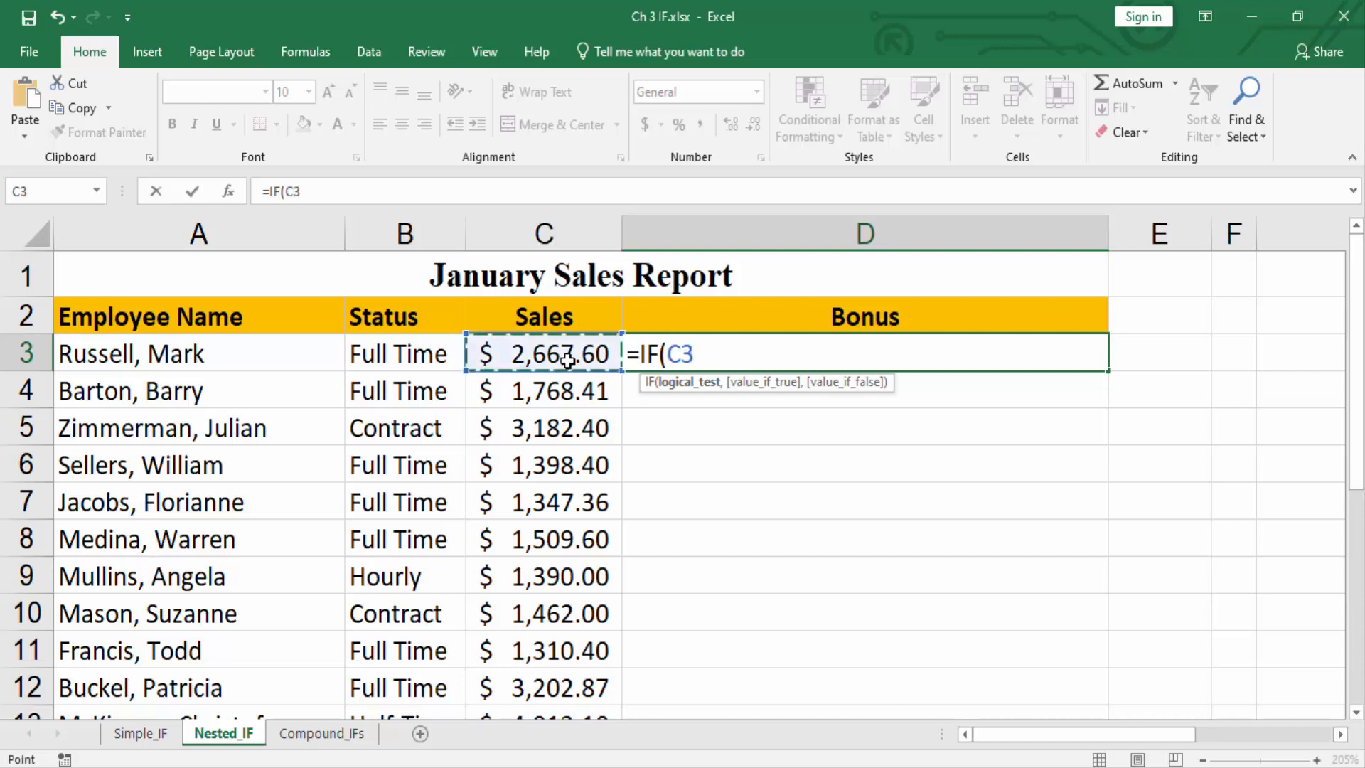
{"action": "type", "text": ">=2"}
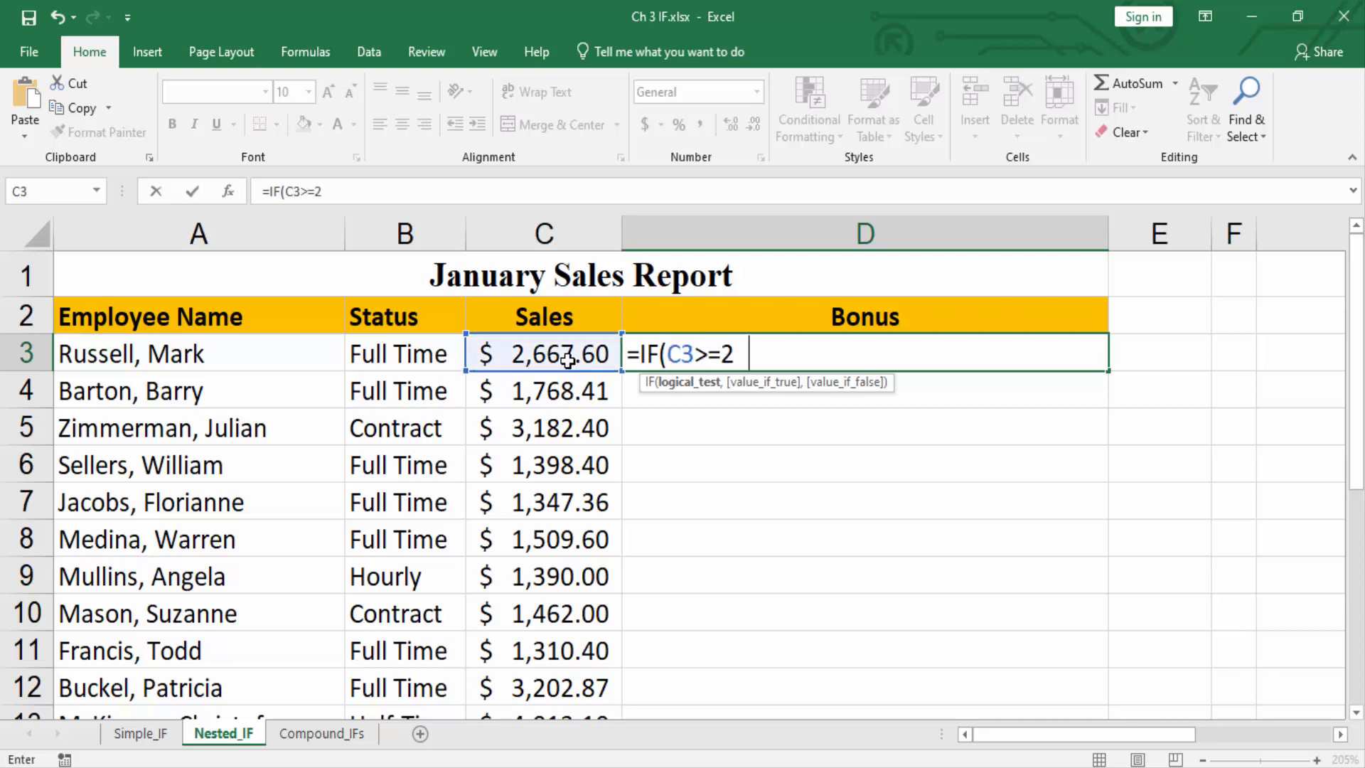
{"action": "type", "text": "000,10"}
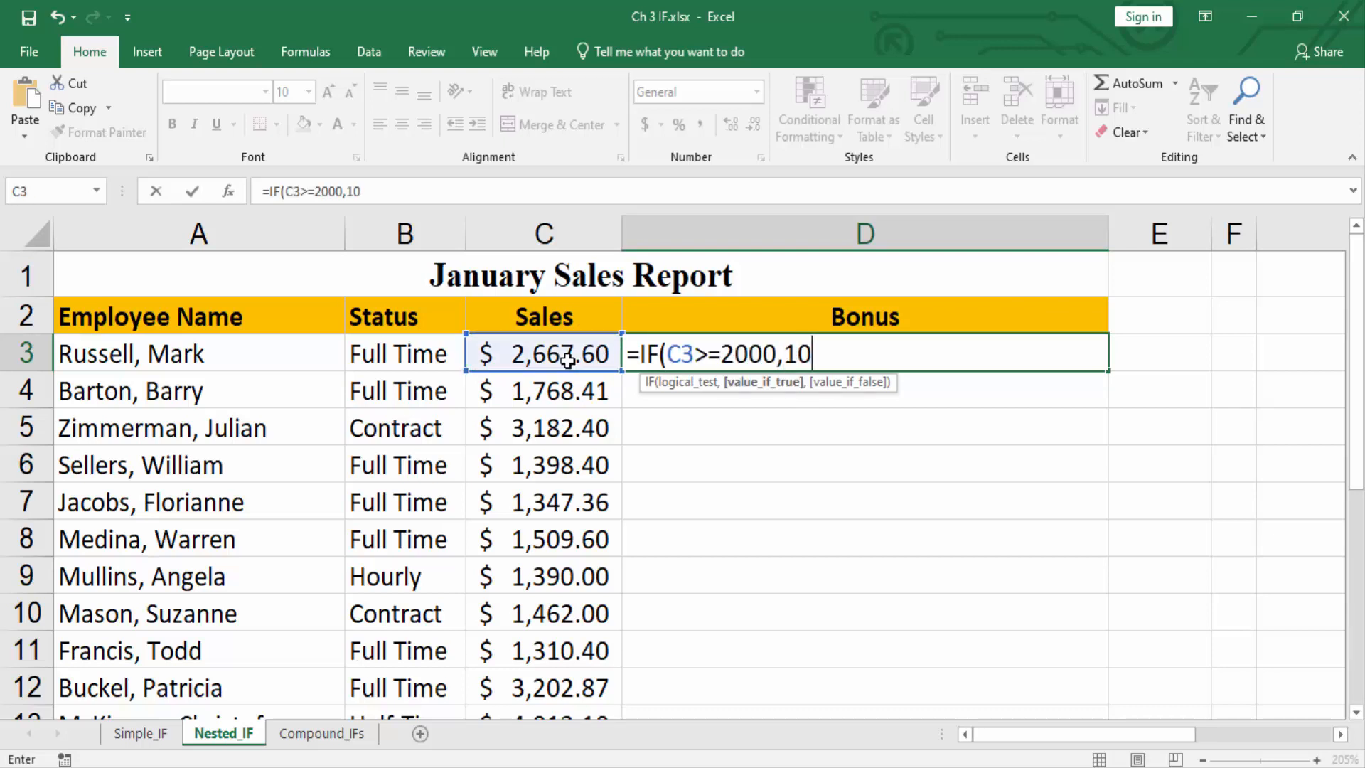
{"action": "type", "text": "0,"}
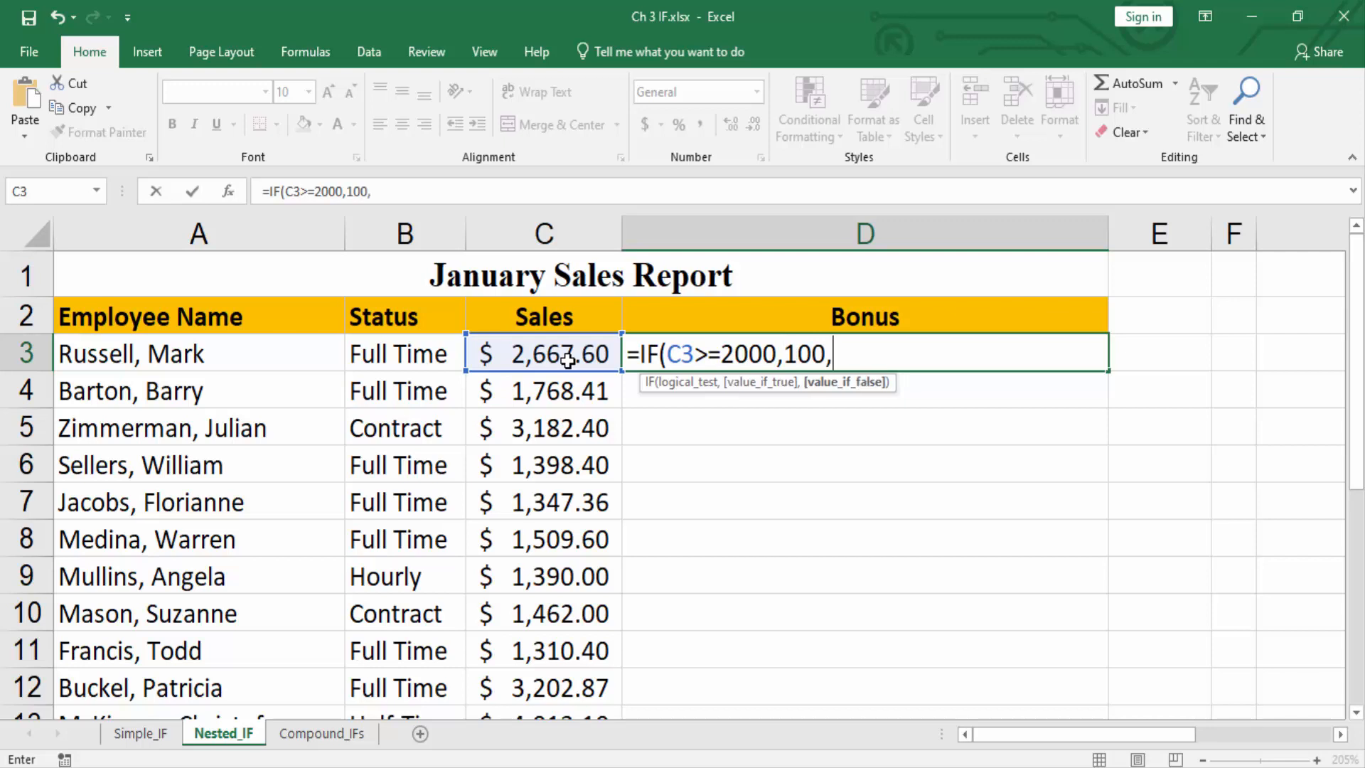
{"action": "type", "text": "IF("}
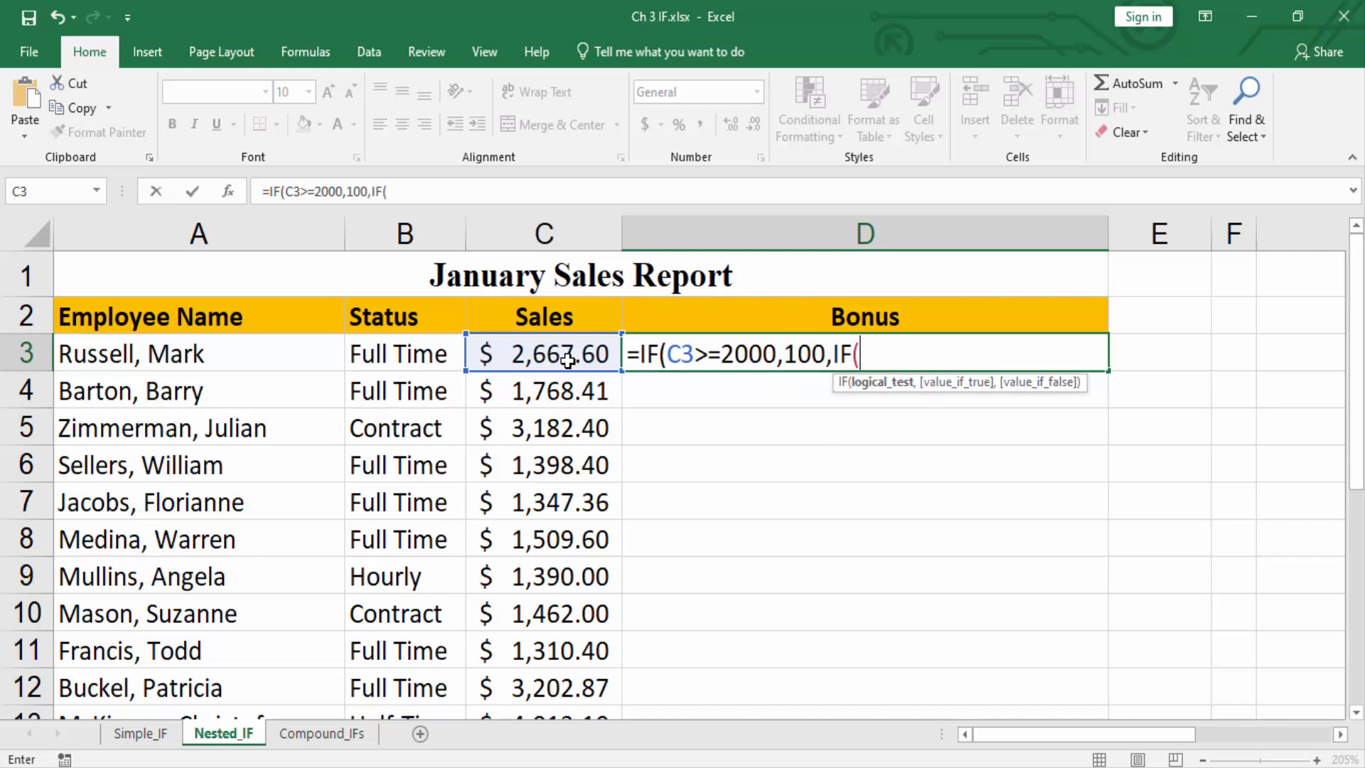
Complete the D3 formula with IF(C3>=1500,50,"N/A") nested as the false value, and enter it.
{"action": "left_click", "coordinate": [567, 360]}
{"action": "type", "text": ">=1500"}
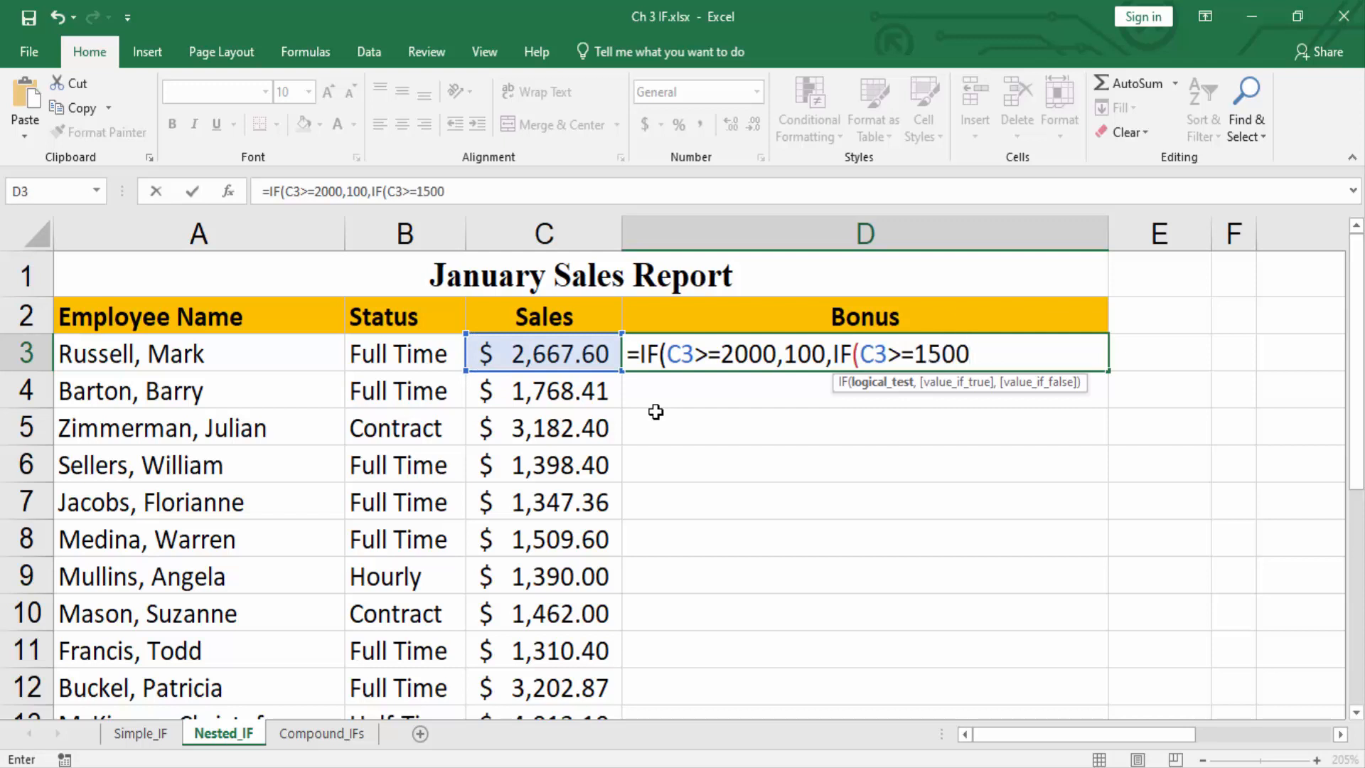
{"action": "type", "text": ",50"}
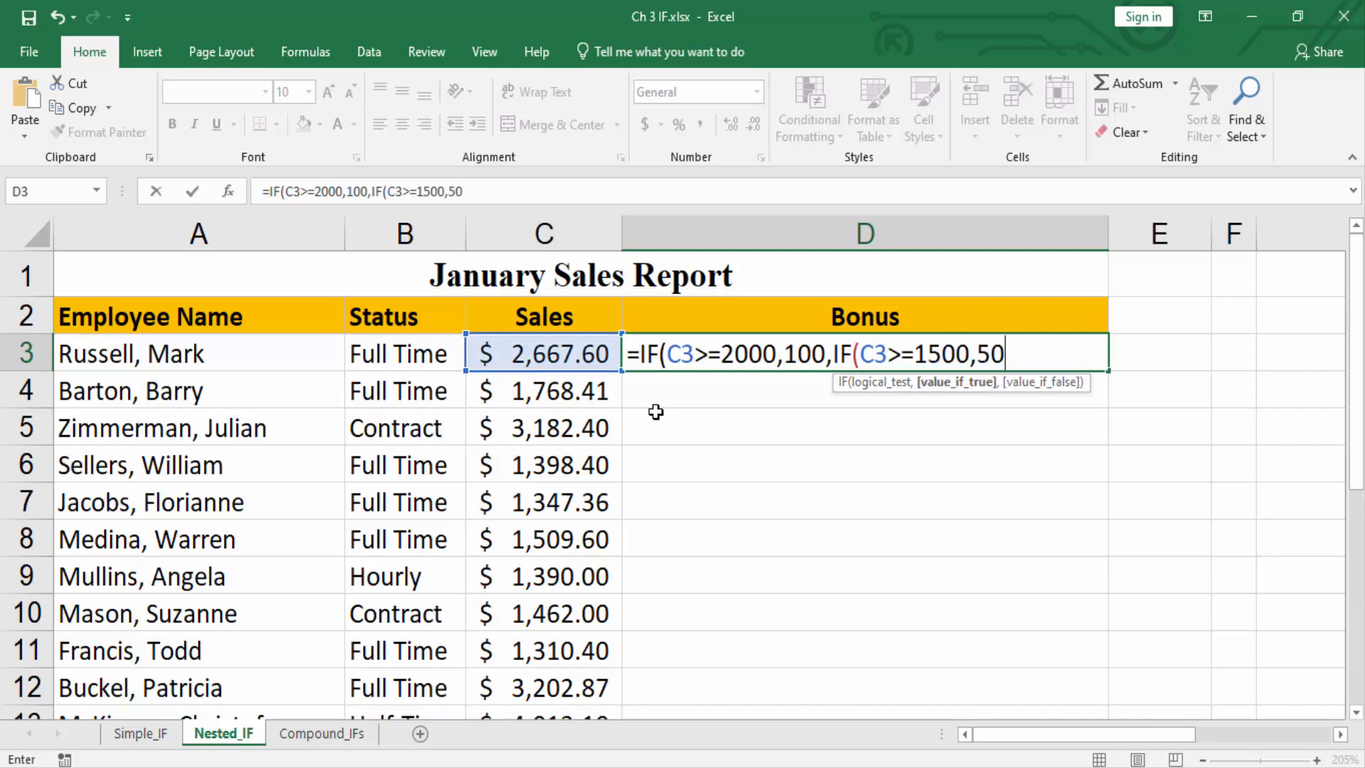
{"action": "type", "text": ",\"N/A"}
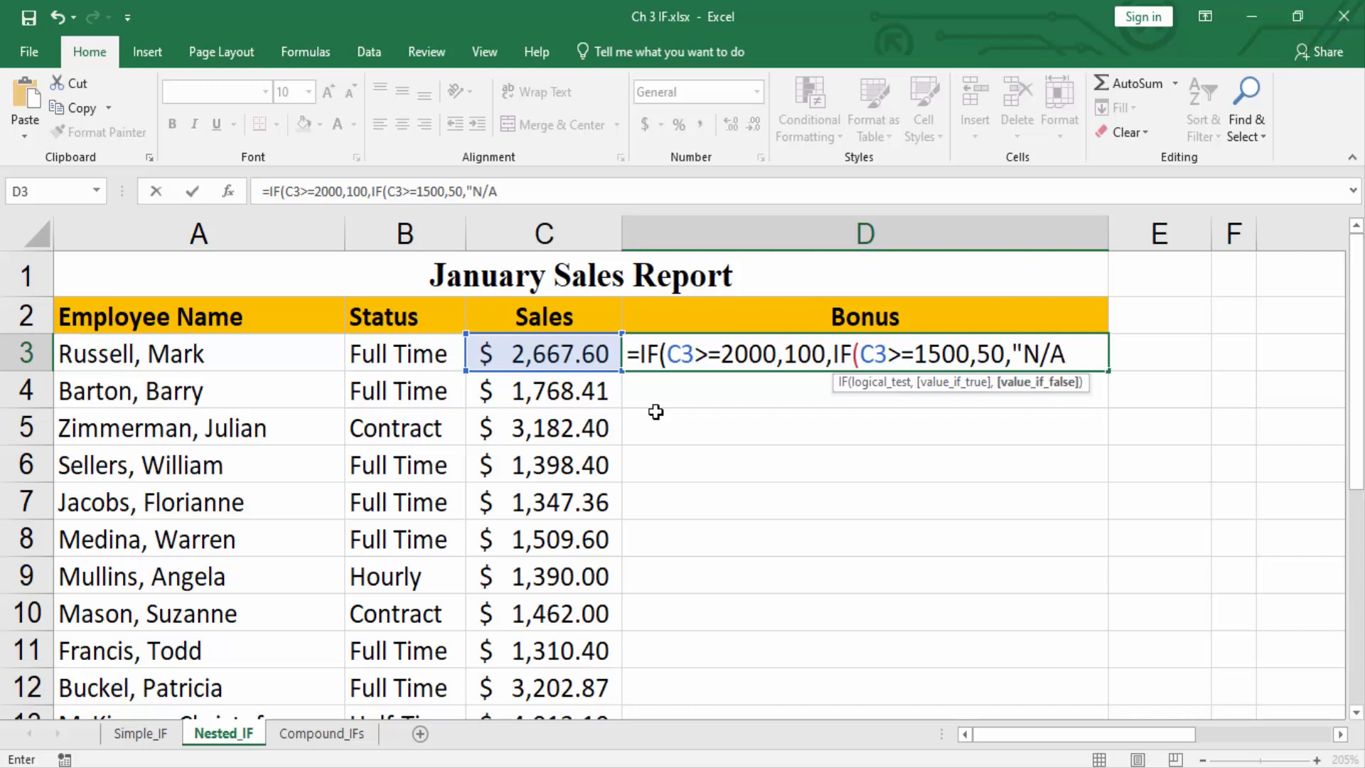
{"action": "type", "text": "\")"}
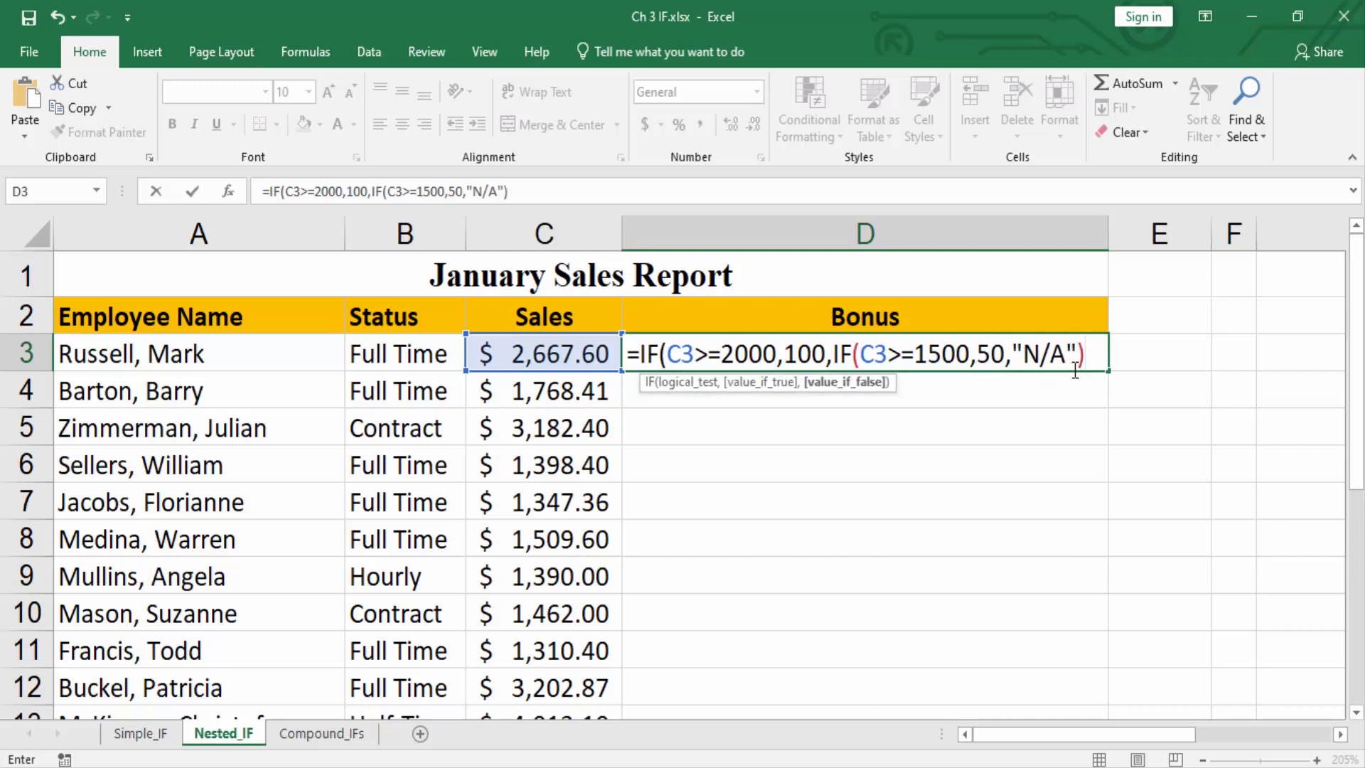
{"action": "type", "text": ")"}
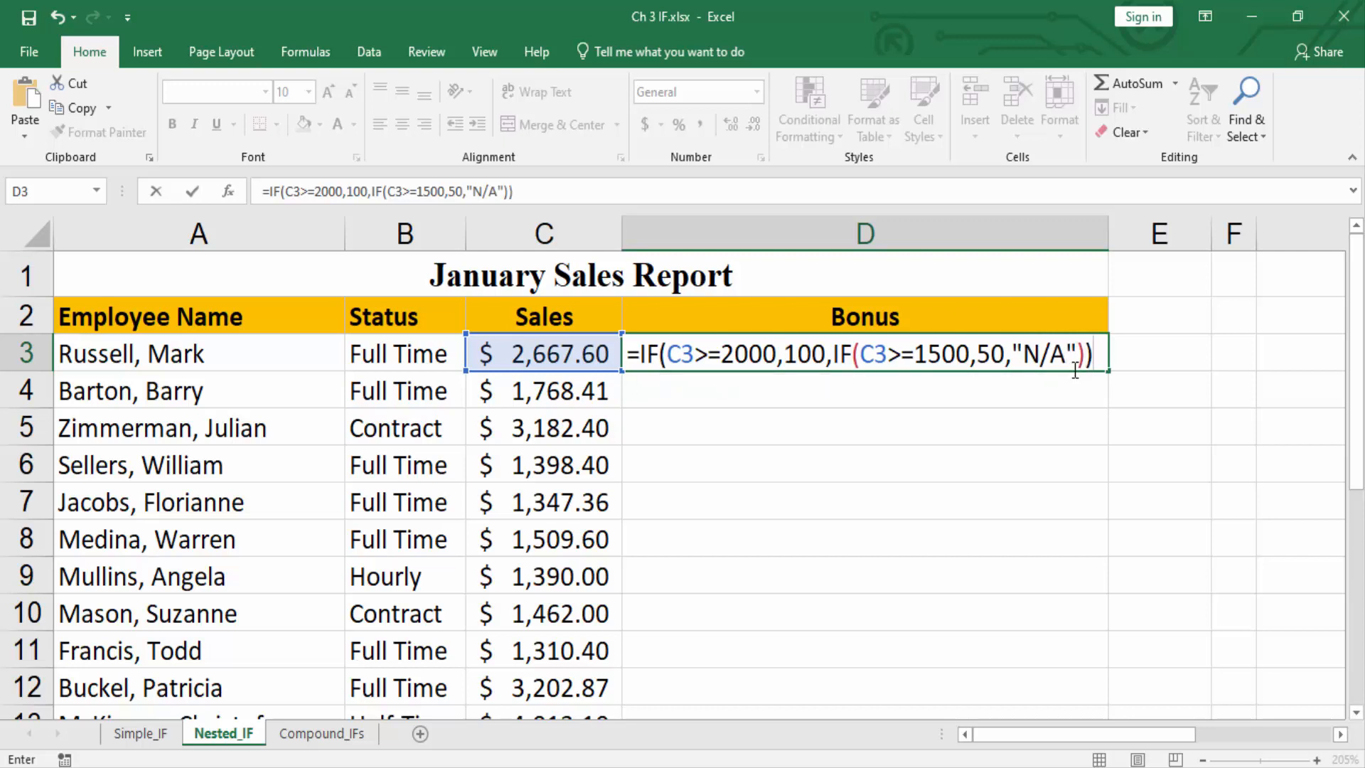
{"action": "left_click", "coordinate": [1069, 370]}
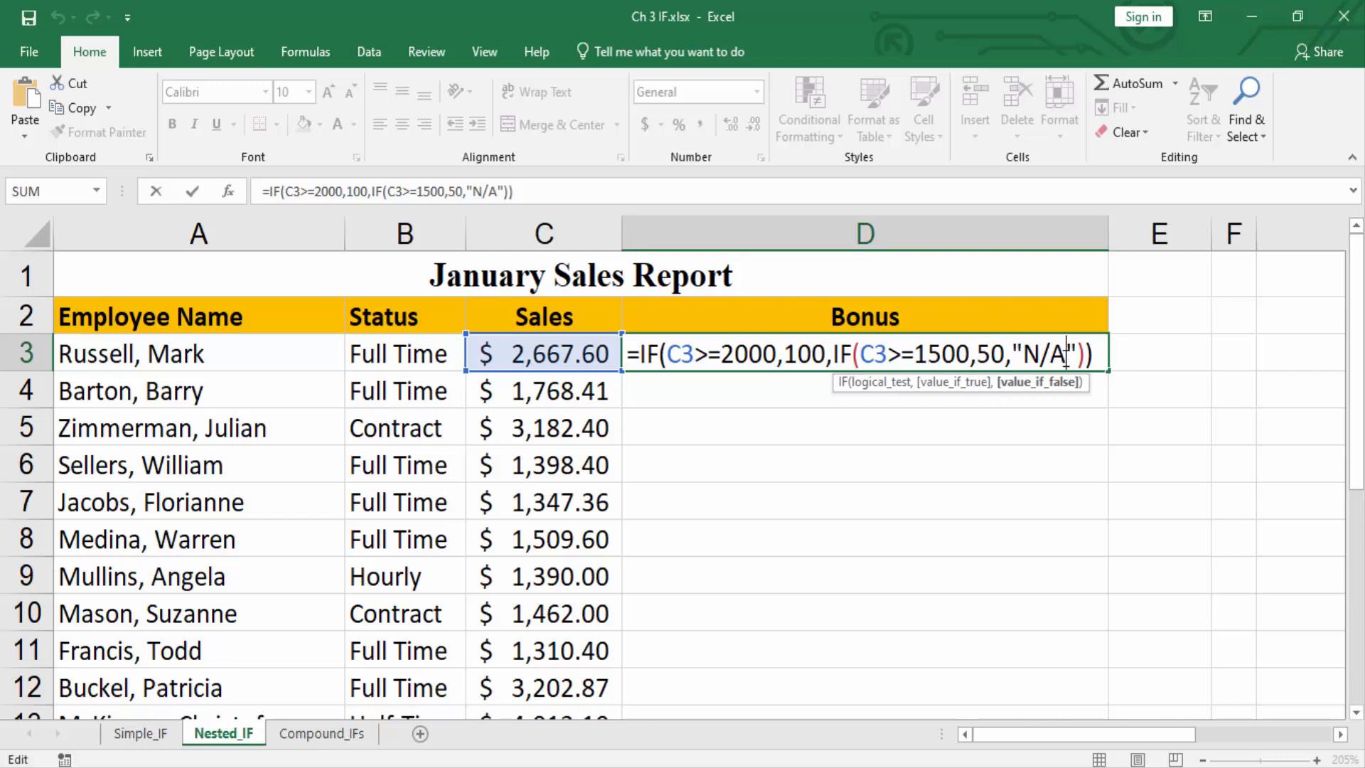
{"action": "key", "text": "Return"}
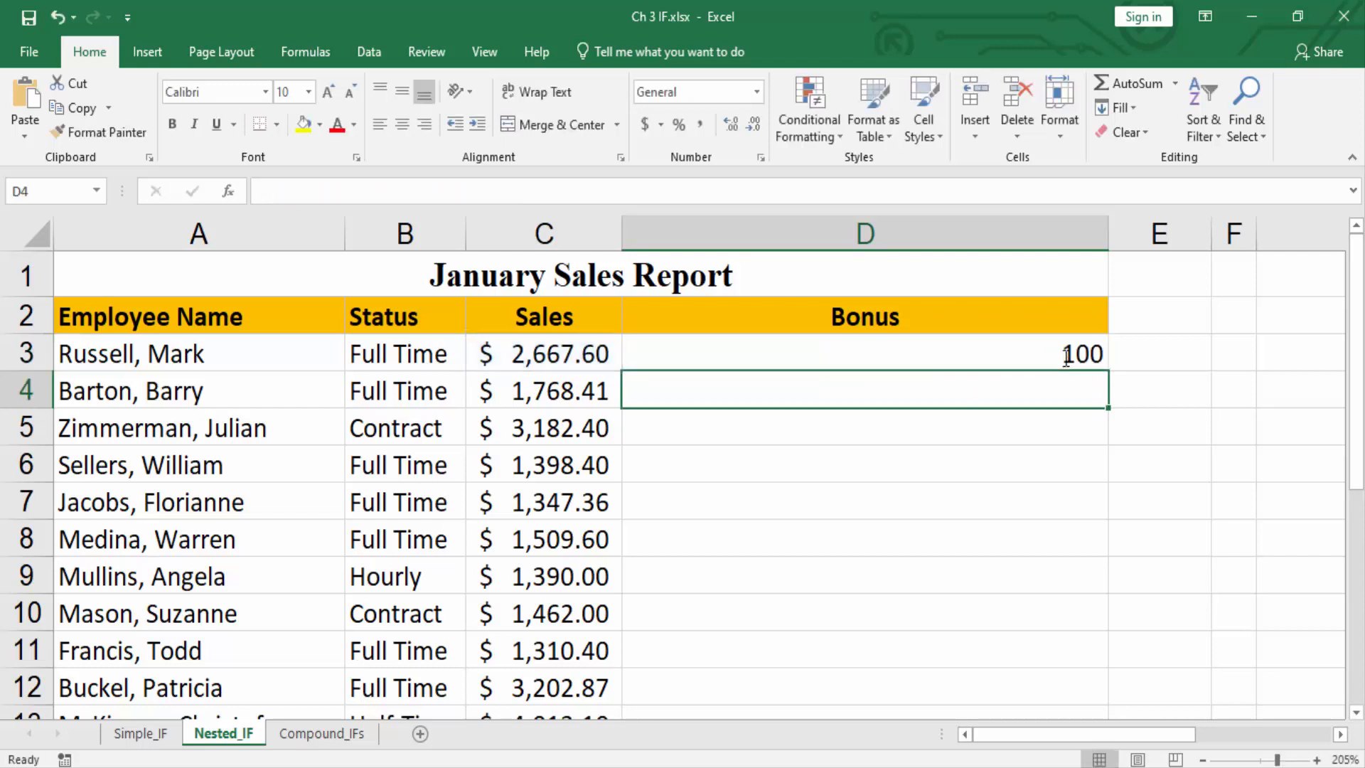
Fill the nested IF formula from D3 down through D22 for all employees.
{"action": "left_click", "coordinate": [1072, 357]}
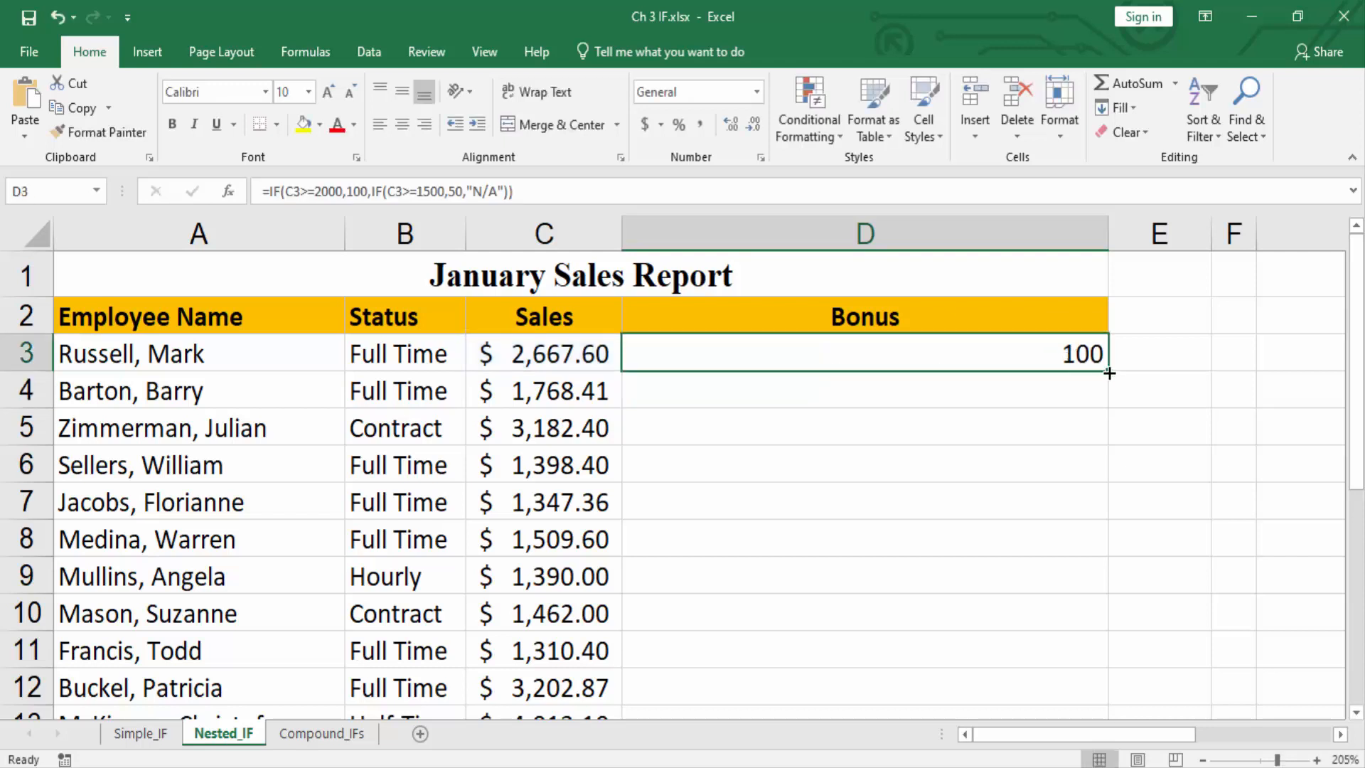
{"action": "double_click", "coordinate": [1109, 372]}
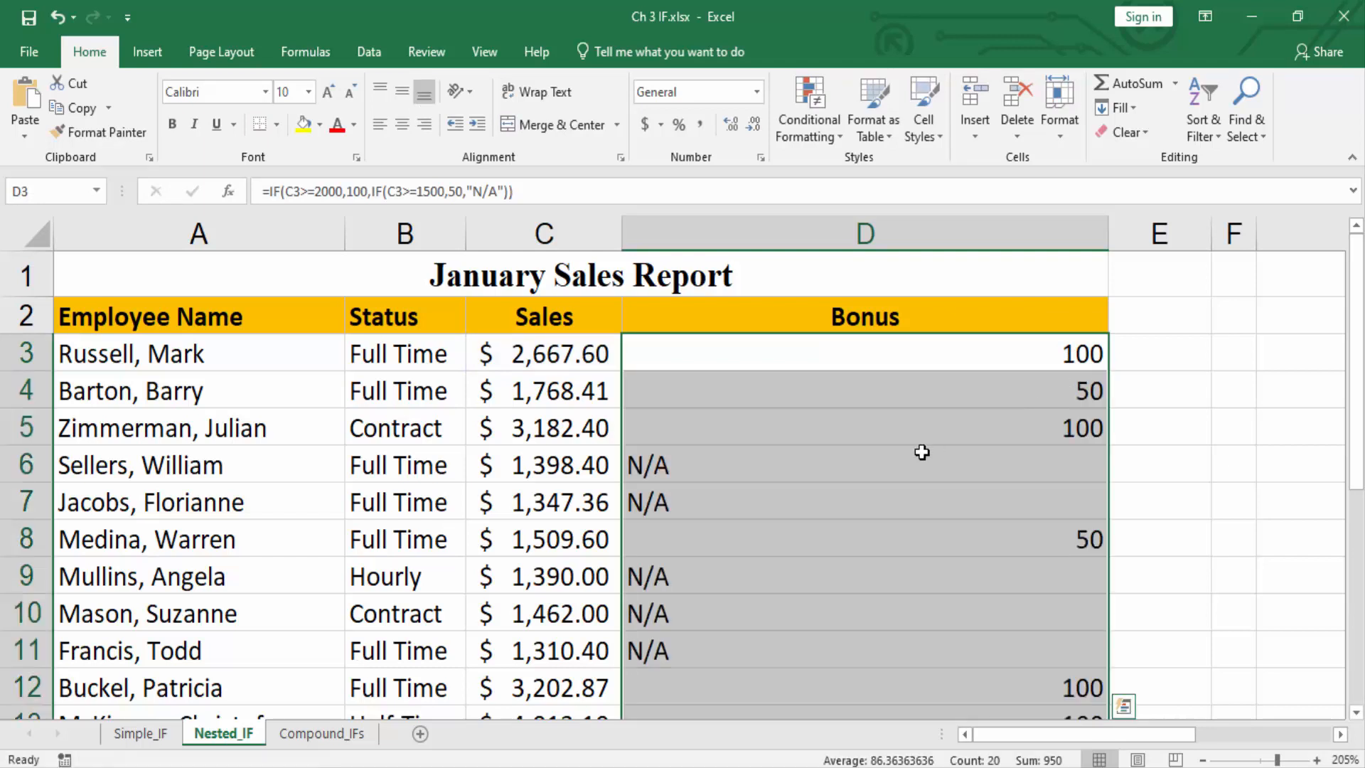
Open the Compound_IFs sheet and go to the first Remark cell, D3, of the Loan Applicants table.
{"action": "left_click", "coordinate": [892, 345]}
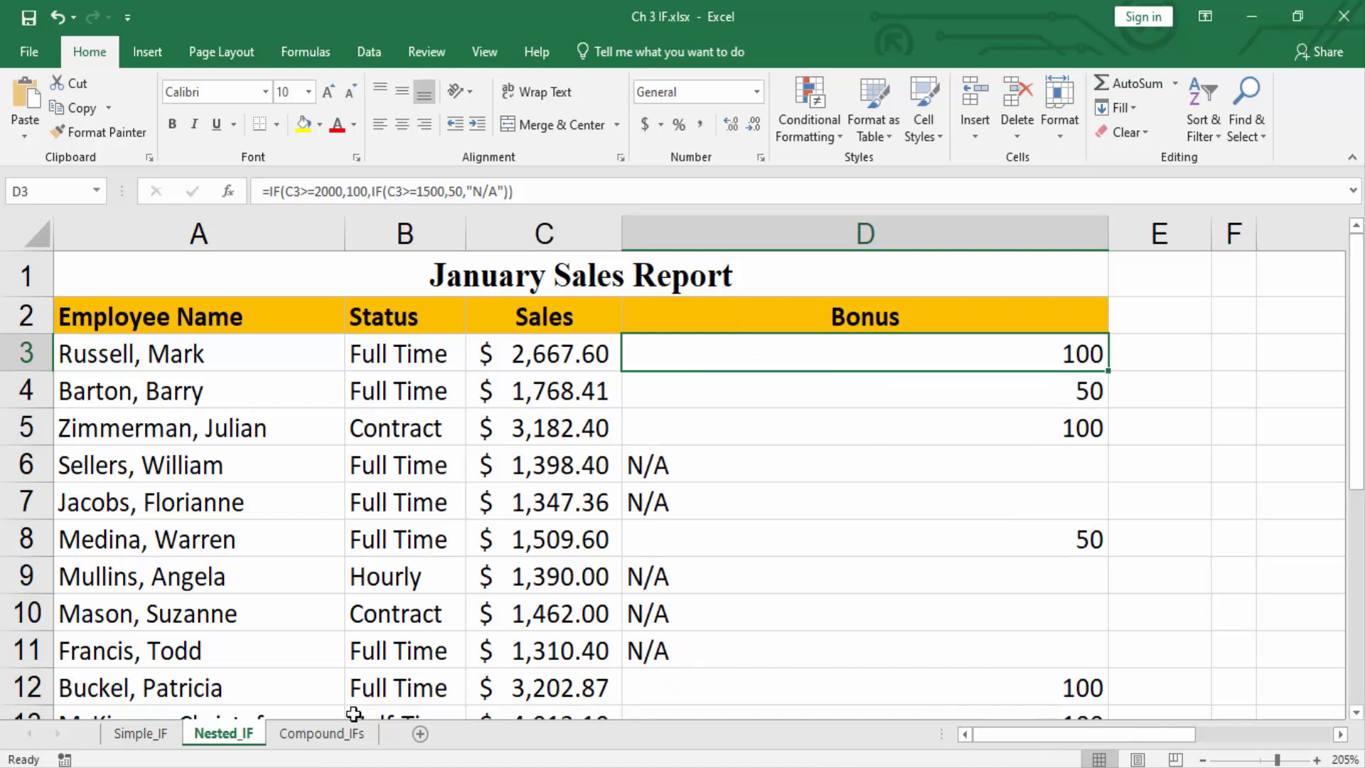
{"action": "left_click", "coordinate": [326, 736]}
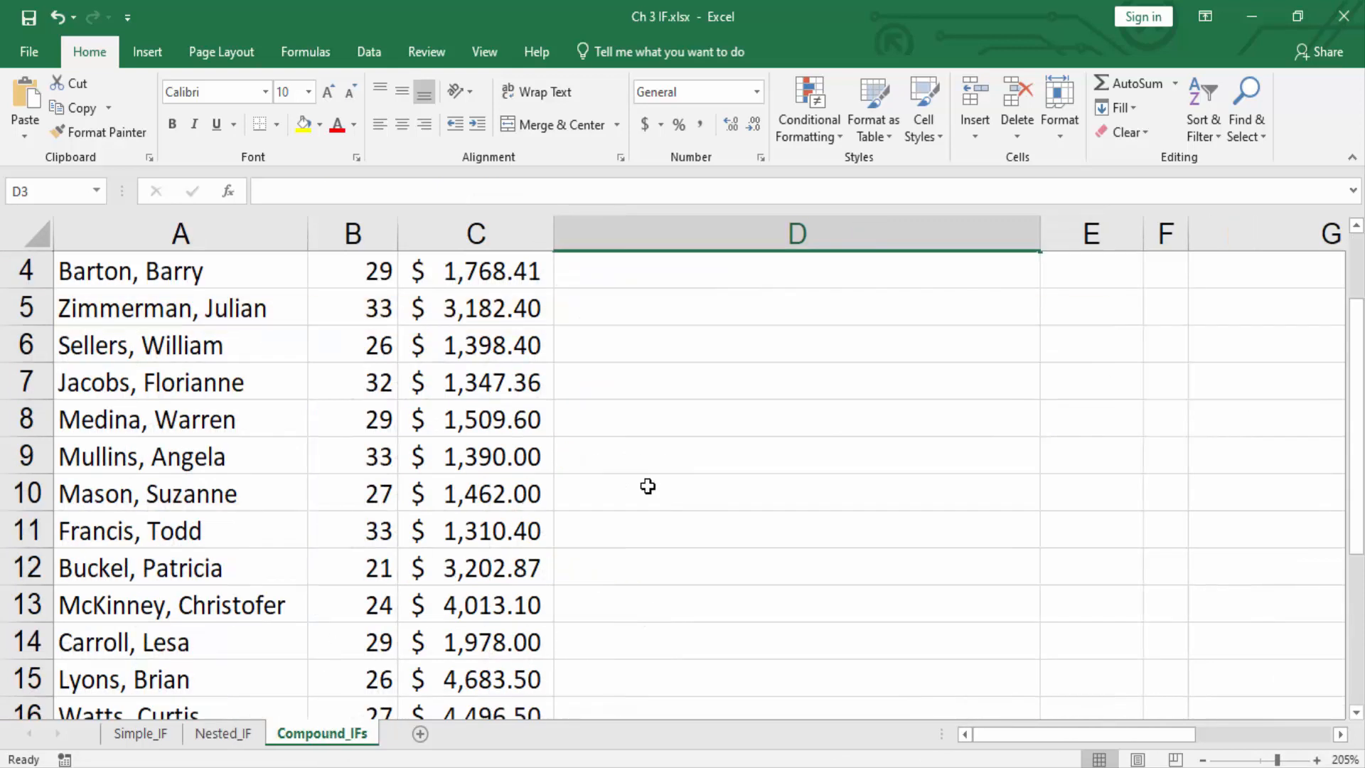
{"action": "scroll", "coordinate": [761, 493], "scroll_direction": "up", "scroll_amount": 1}
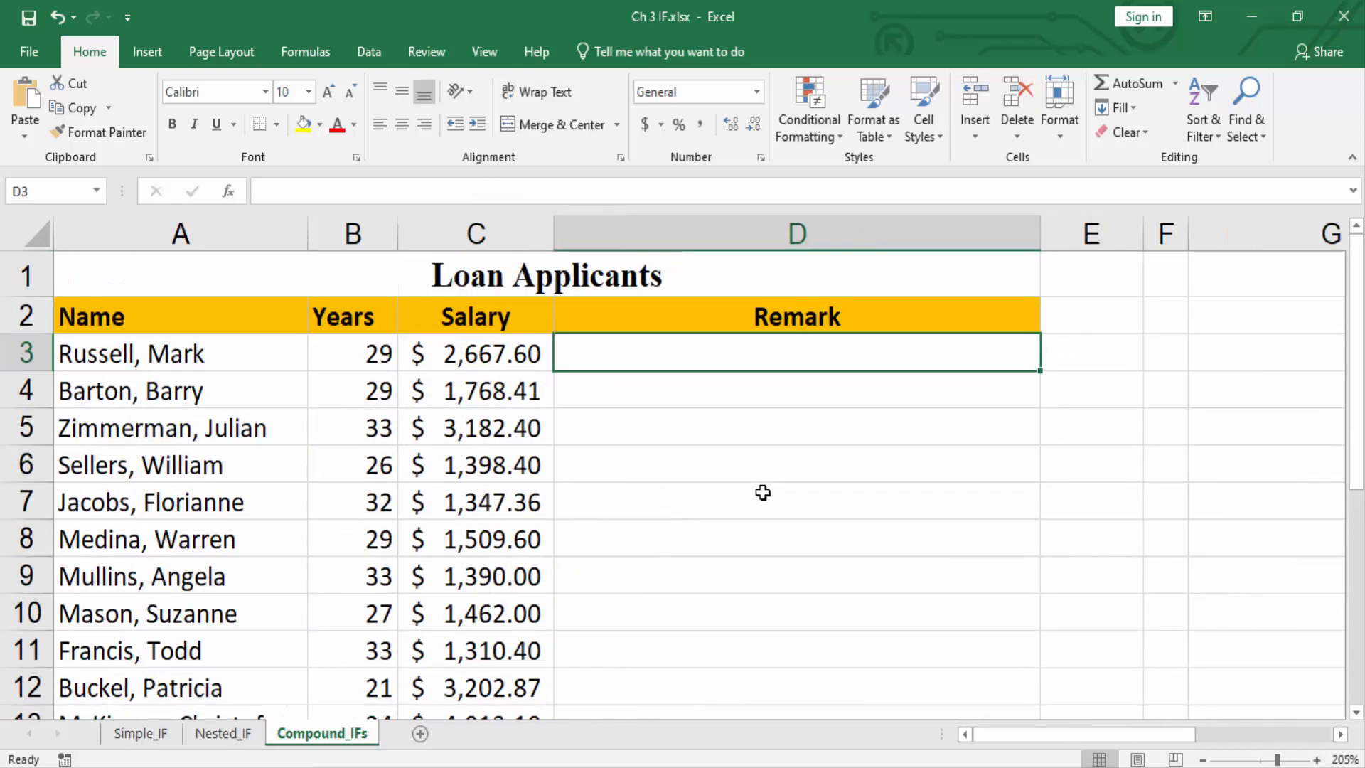
{"action": "left_click", "coordinate": [702, 305]}
{"action": "left_click", "coordinate": [933, 342]}
Write AND in cell E3 and OR in cell F3 as notes beside the Loan Applicants table.
{"action": "left_click", "coordinate": [1105, 368]}
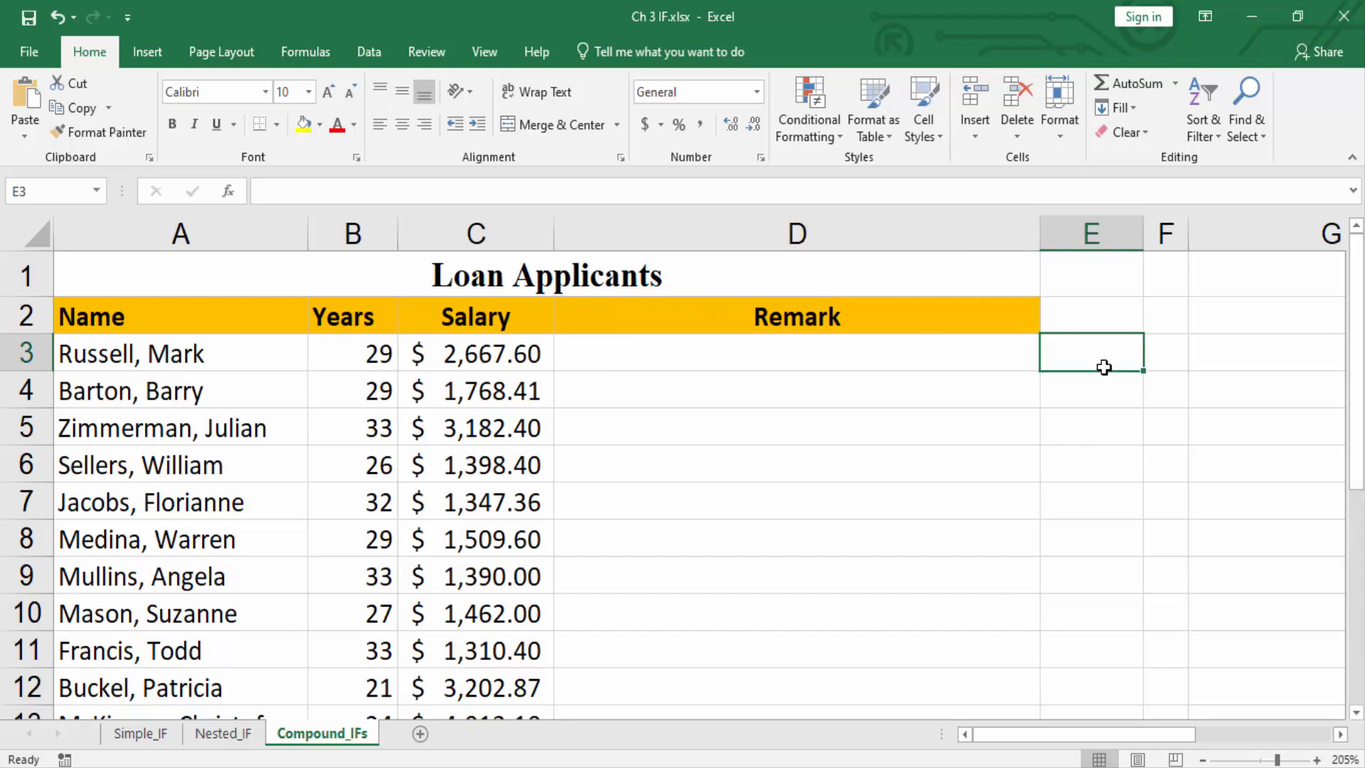
{"action": "type", "text": "AND"}
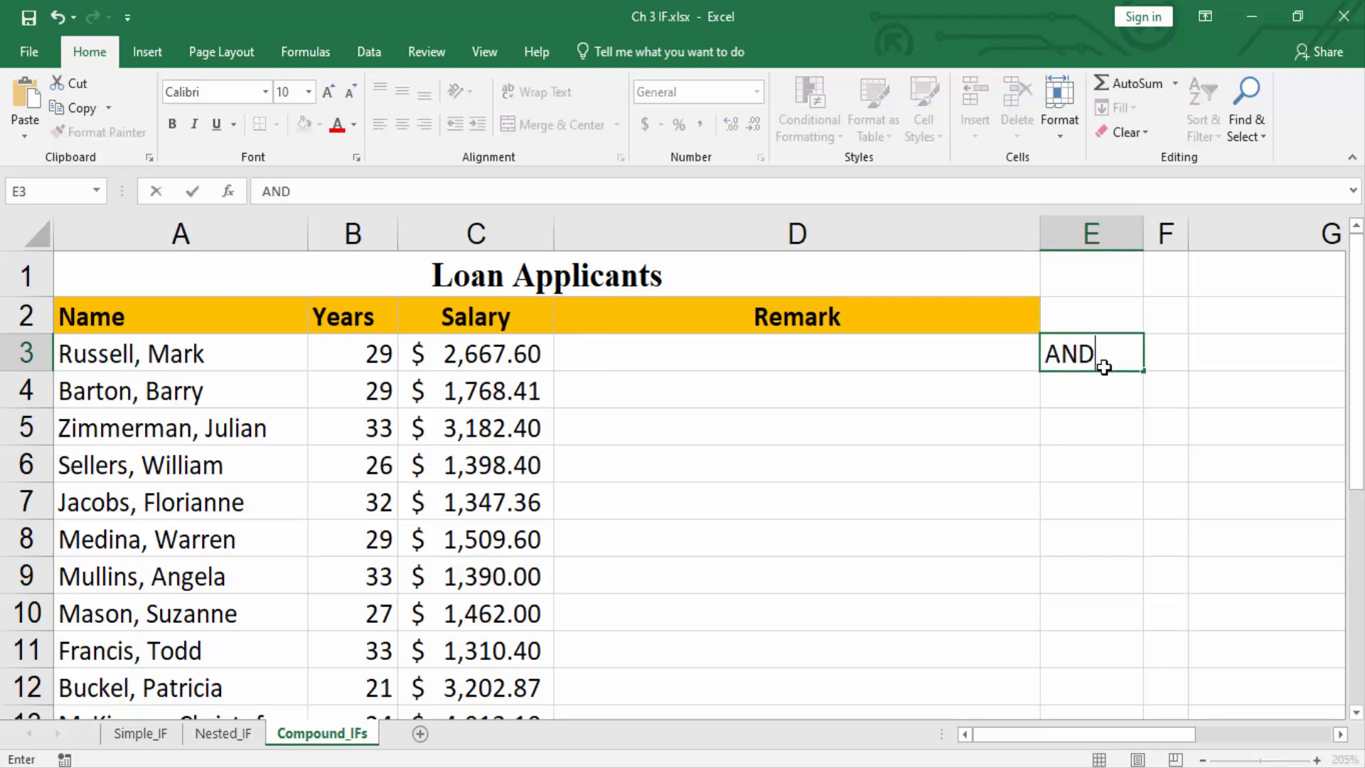
{"action": "key", "text": "Tab"}
{"action": "type", "text": "OR"}
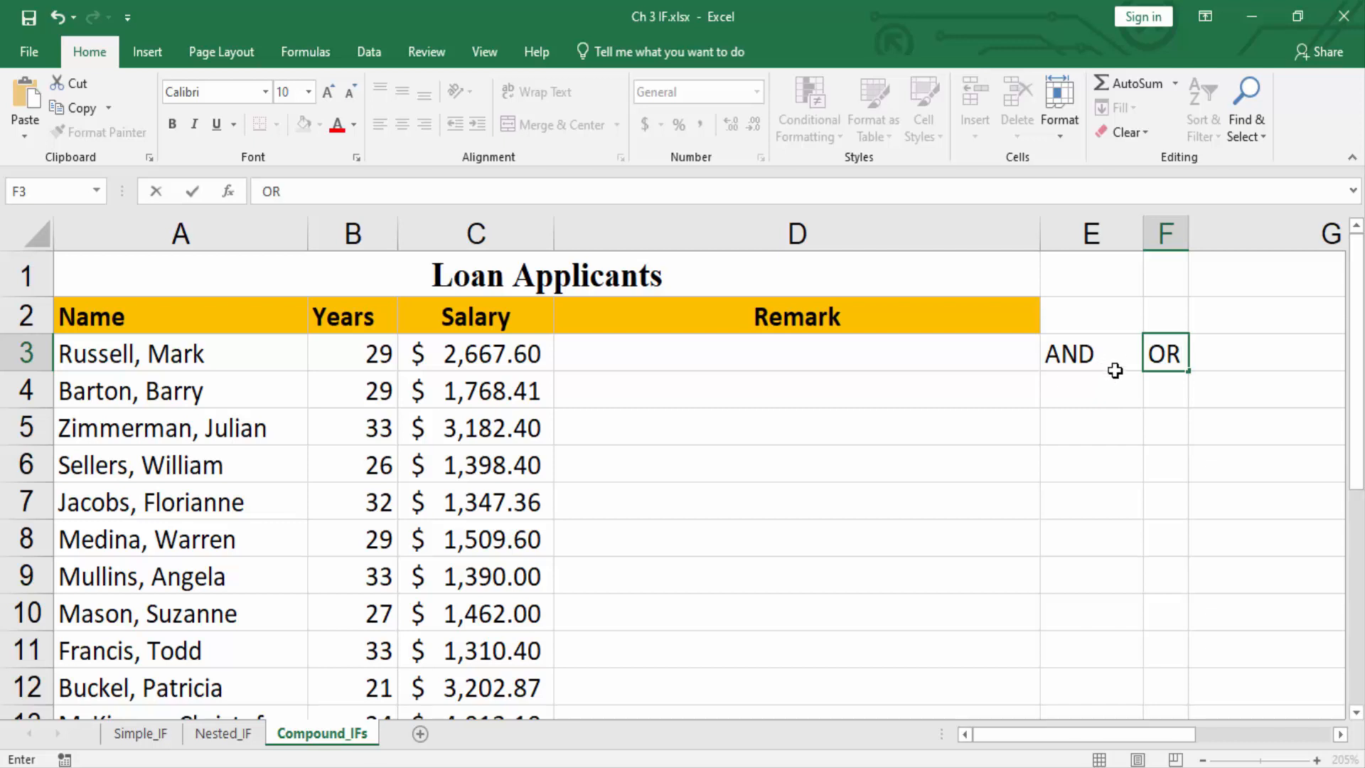
Write BOTH in E4 beneath the AND note and EITHER in F4 beneath the OR note.
{"action": "left_click", "coordinate": [1097, 399]}
{"action": "type", "text": "BORT"}
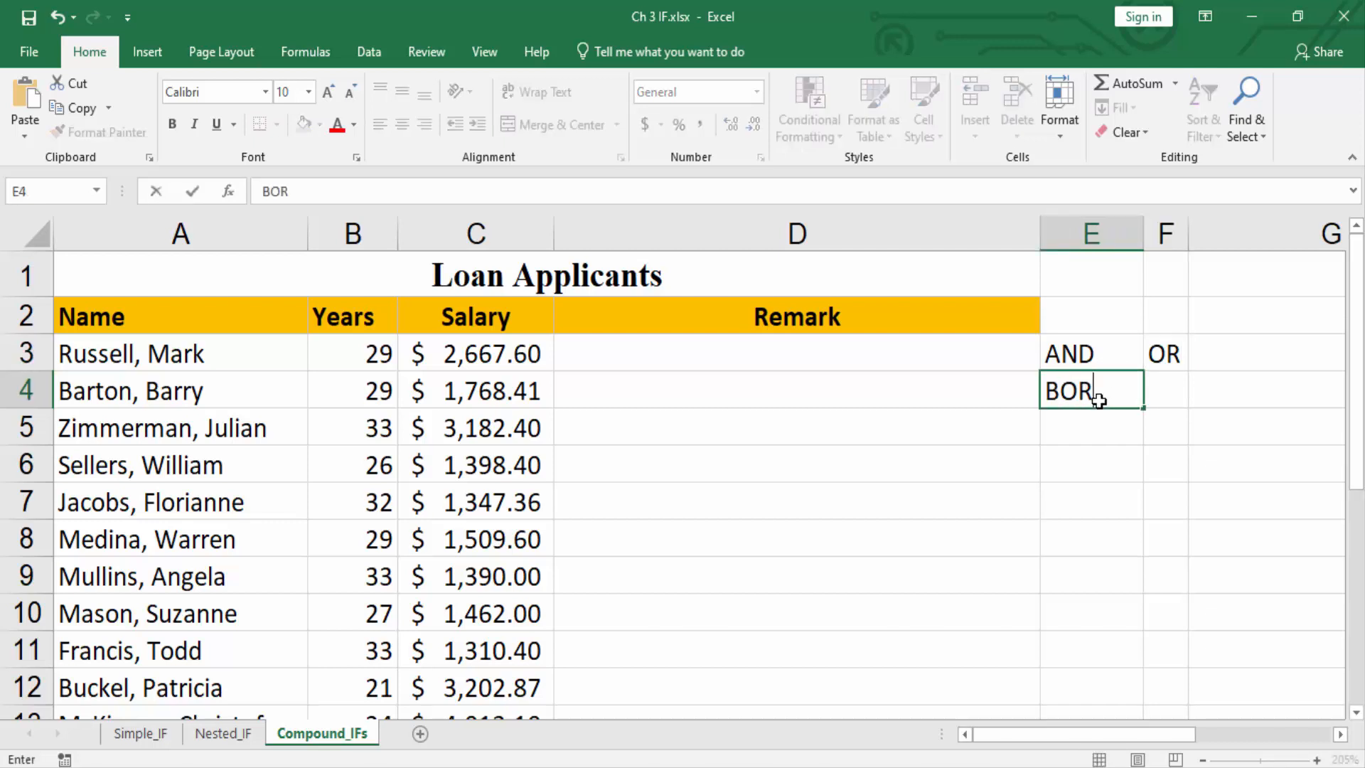
{"action": "key", "text": "BackSpace"}
{"action": "key", "text": "BackSpace"}
{"action": "type", "text": "TH"}
{"action": "left_click", "coordinate": [1164, 397]}
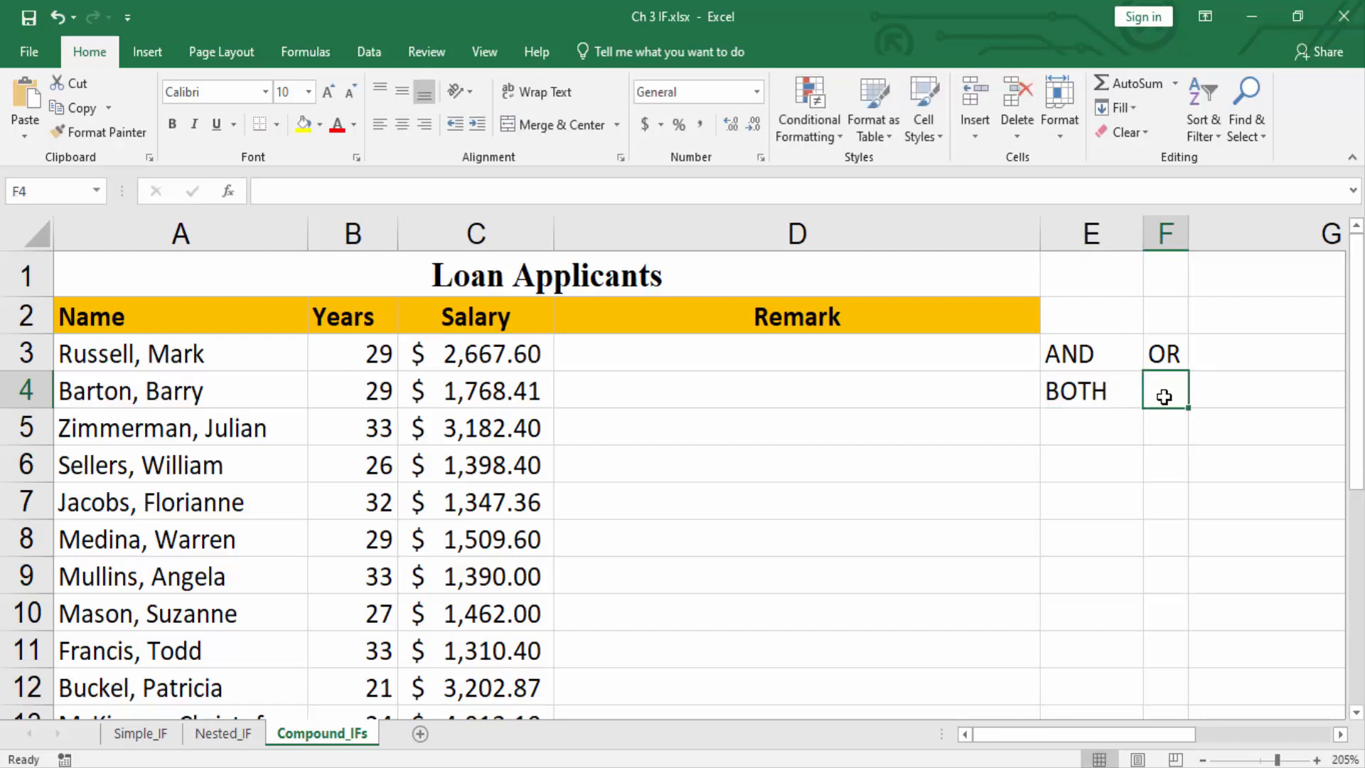
{"action": "type", "text": "EITHER"}
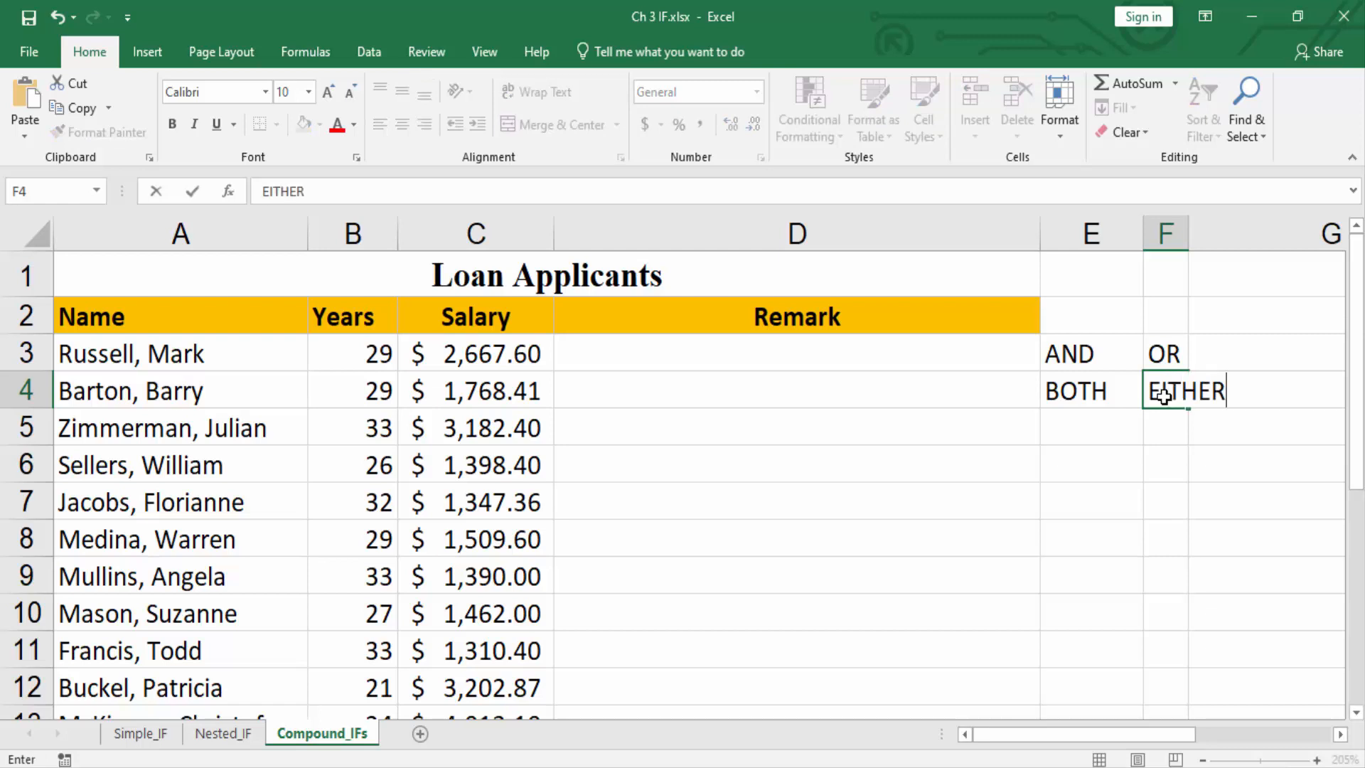
{"action": "key", "text": "Return"}
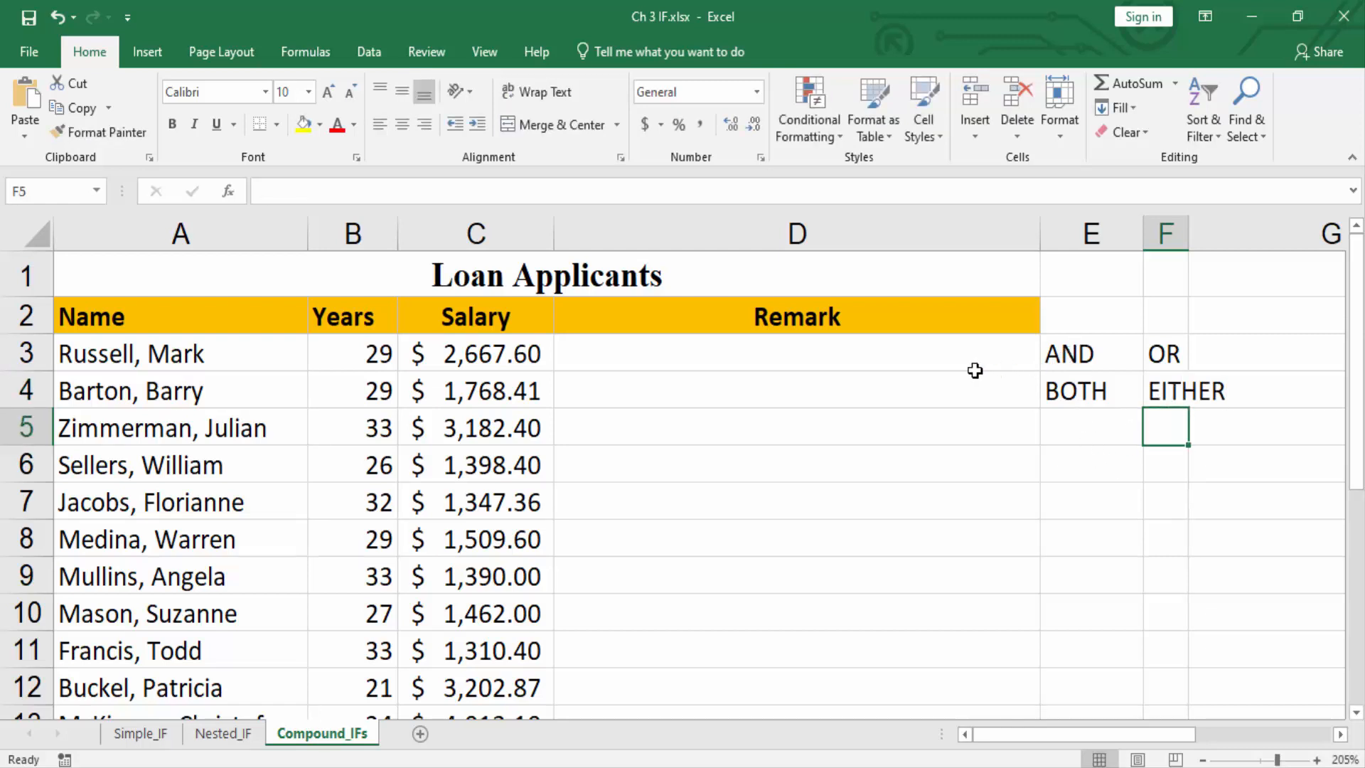
Clear the AND/OR notes from cells E3:F4.
{"action": "left_click", "coordinate": [902, 356]}
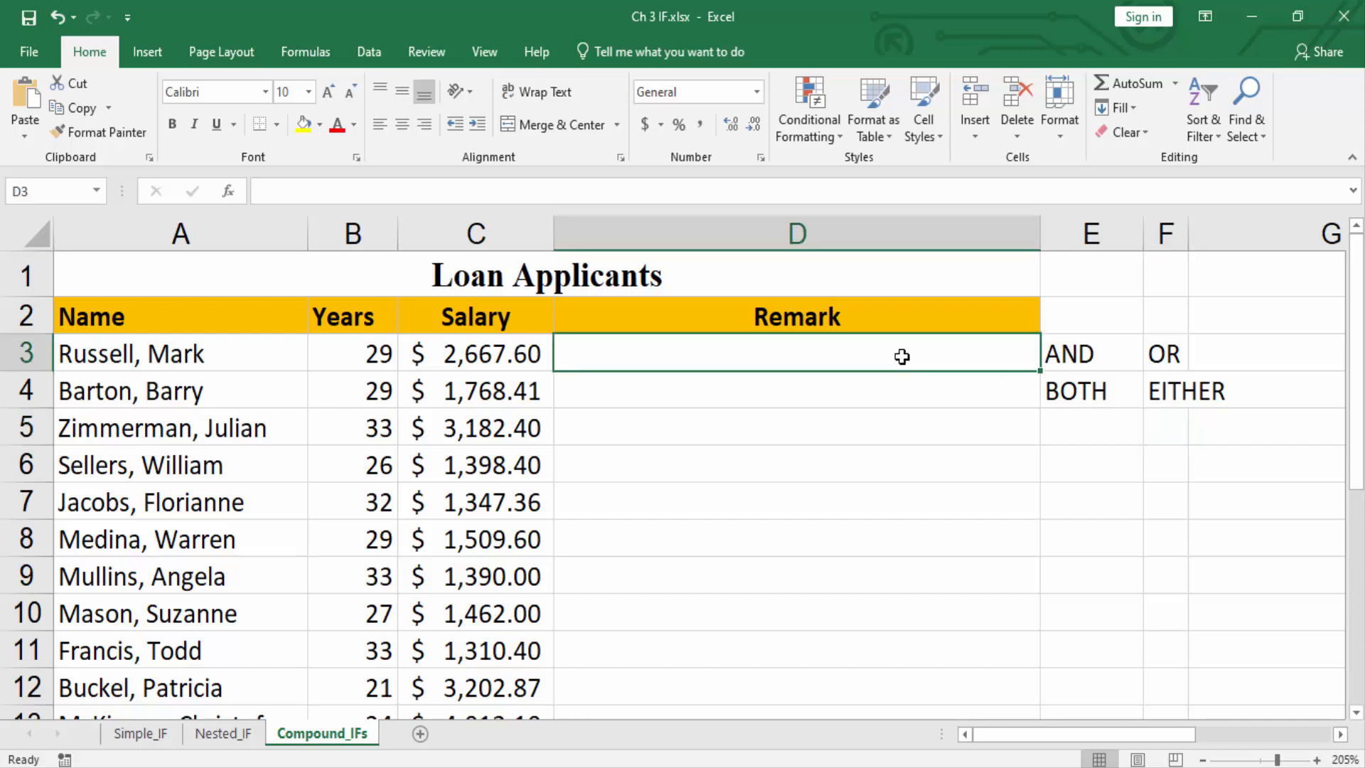
{"action": "left_click_drag", "start_coordinate": [1086, 354], "coordinate": [1171, 391]}
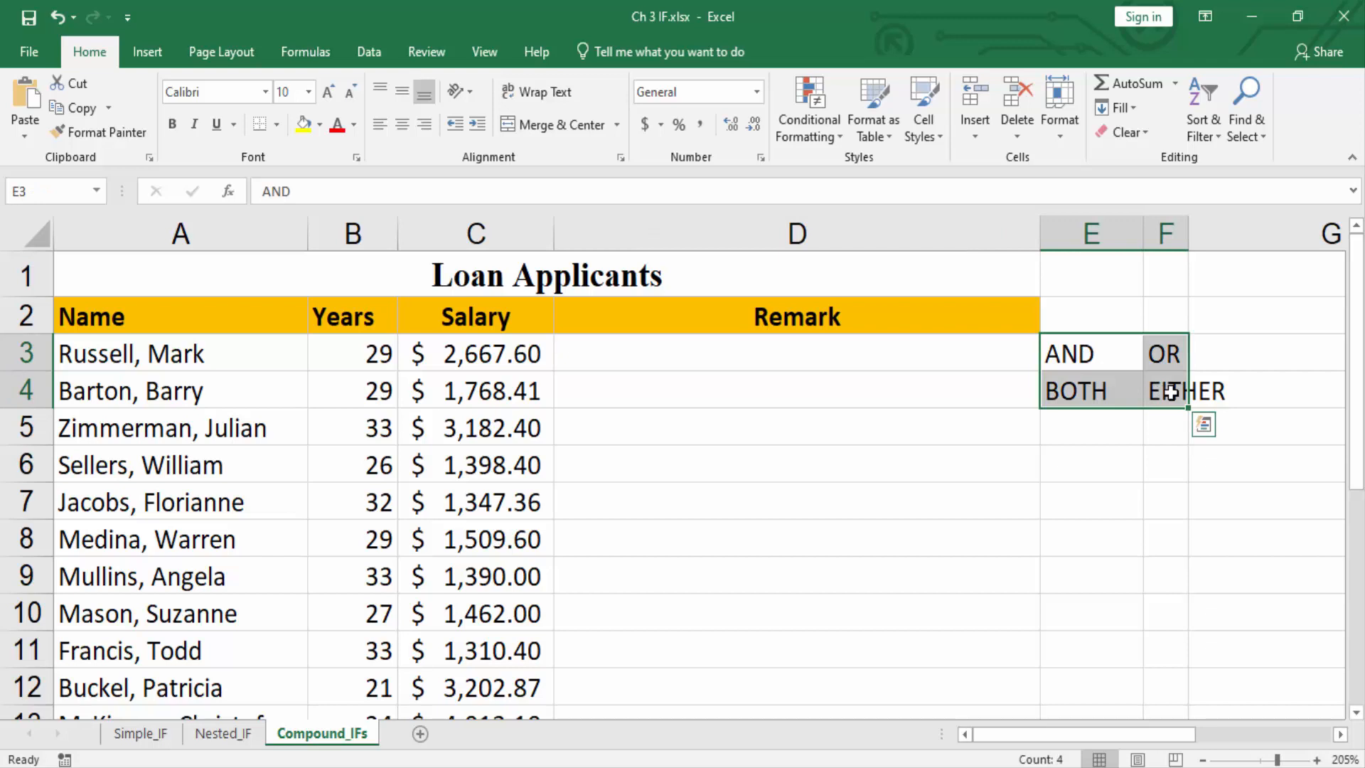
{"action": "key", "text": "Delete"}
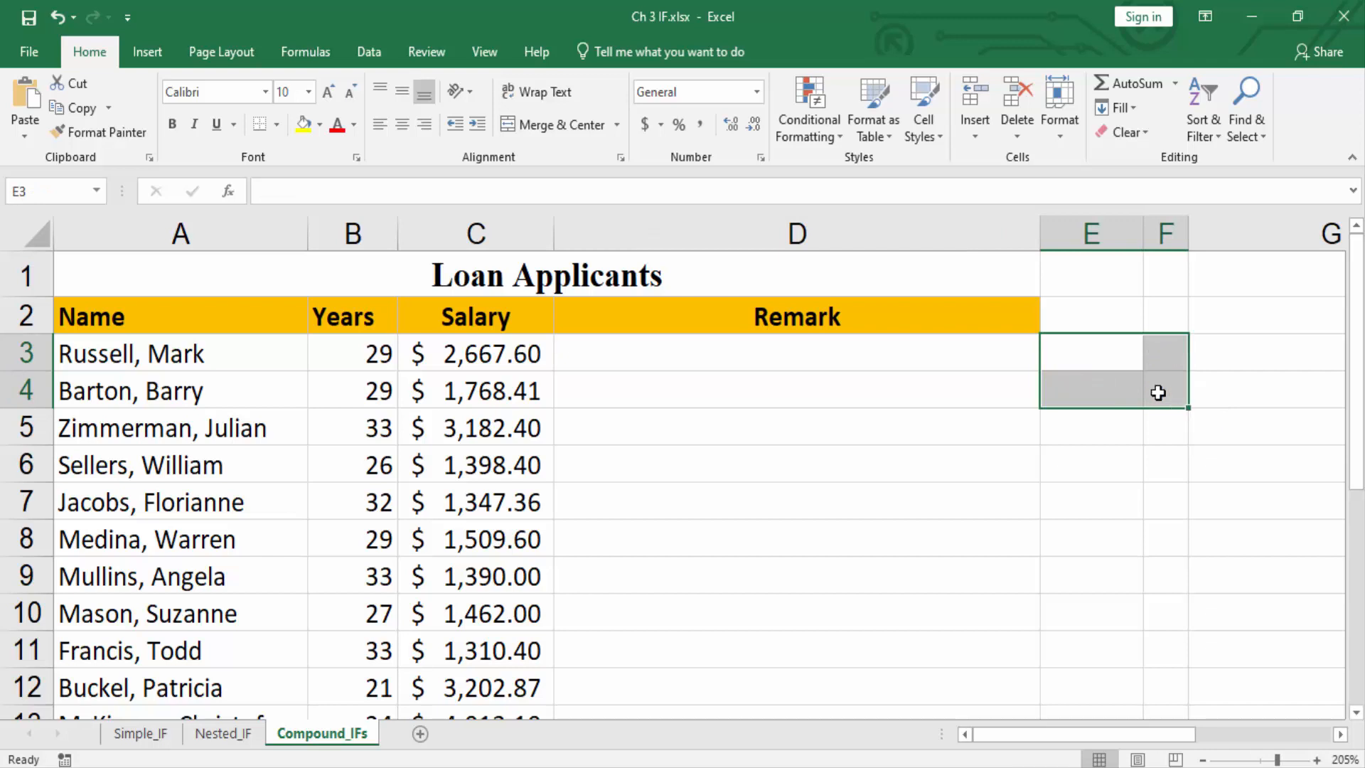
Write the compound IF syntax outline IF(AND/OR(condition1,condition2,...),true value, false value) as plain text in Remark cell D3.
{"action": "left_click", "coordinate": [946, 359]}
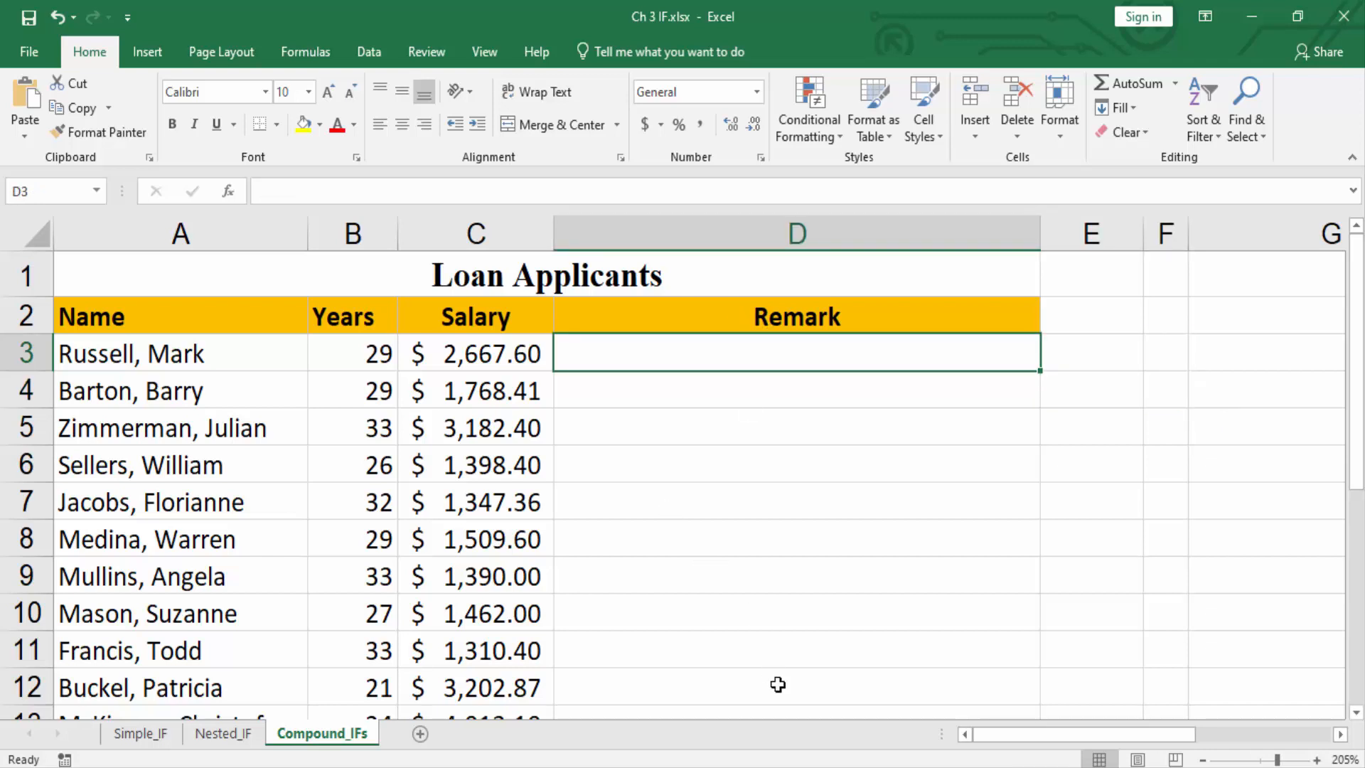
{"action": "type", "text": "IF"}
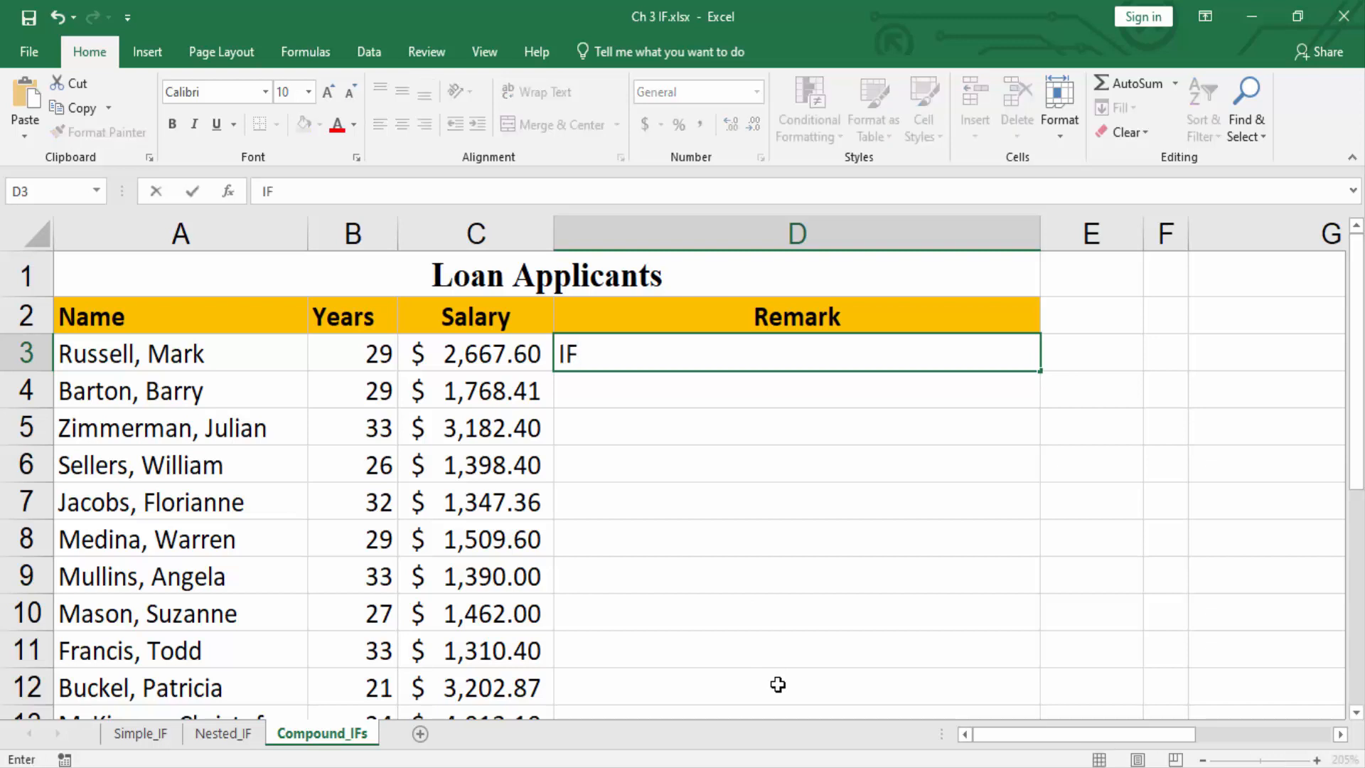
{"action": "type", "text": "(AND"}
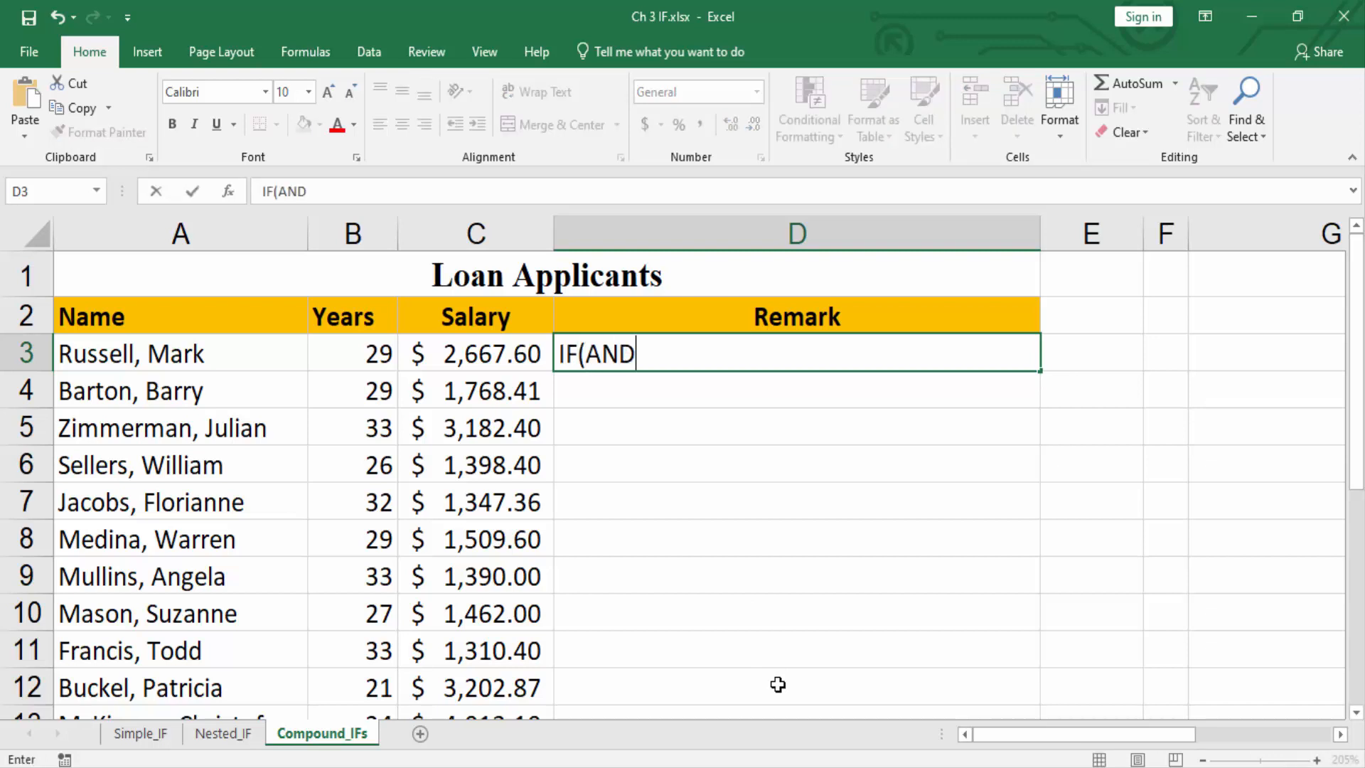
{"action": "type", "text": "/OR("}
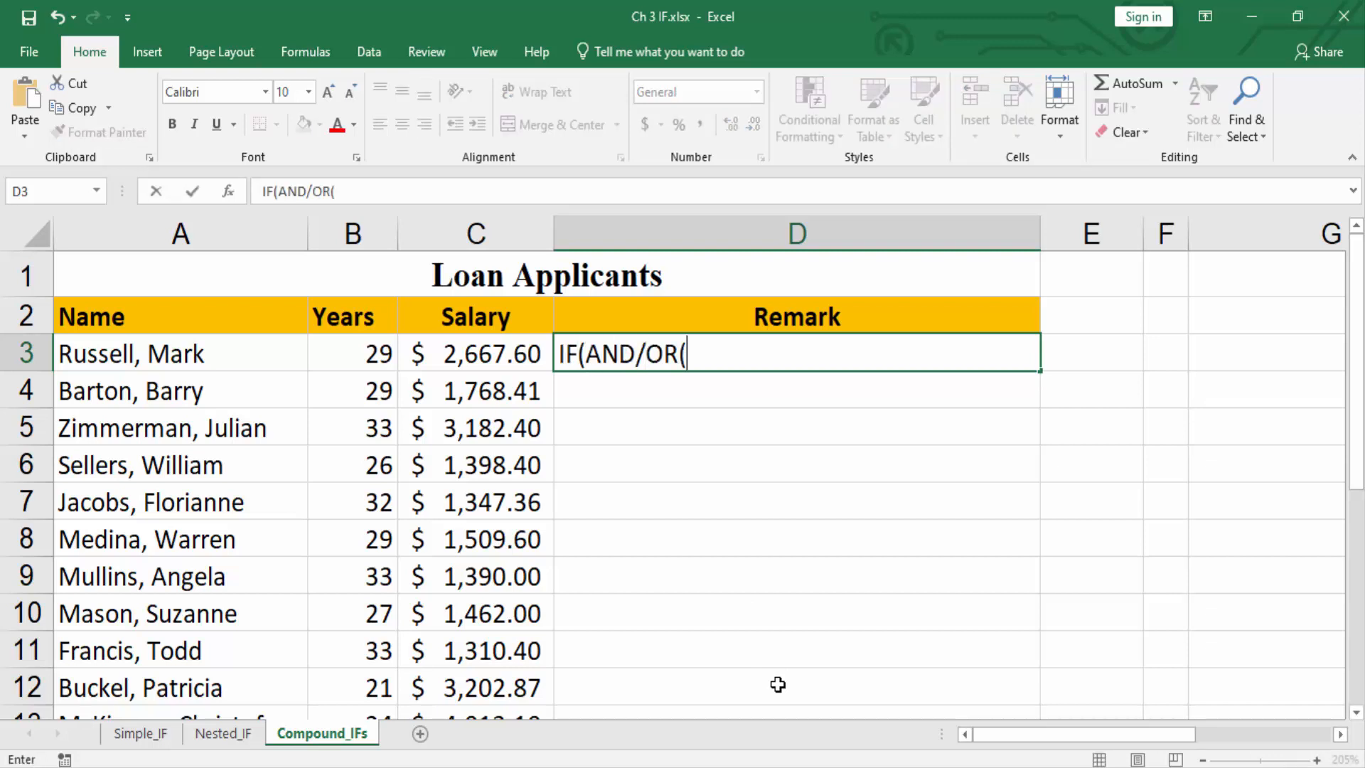
{"action": "type", "text": "condition1"}
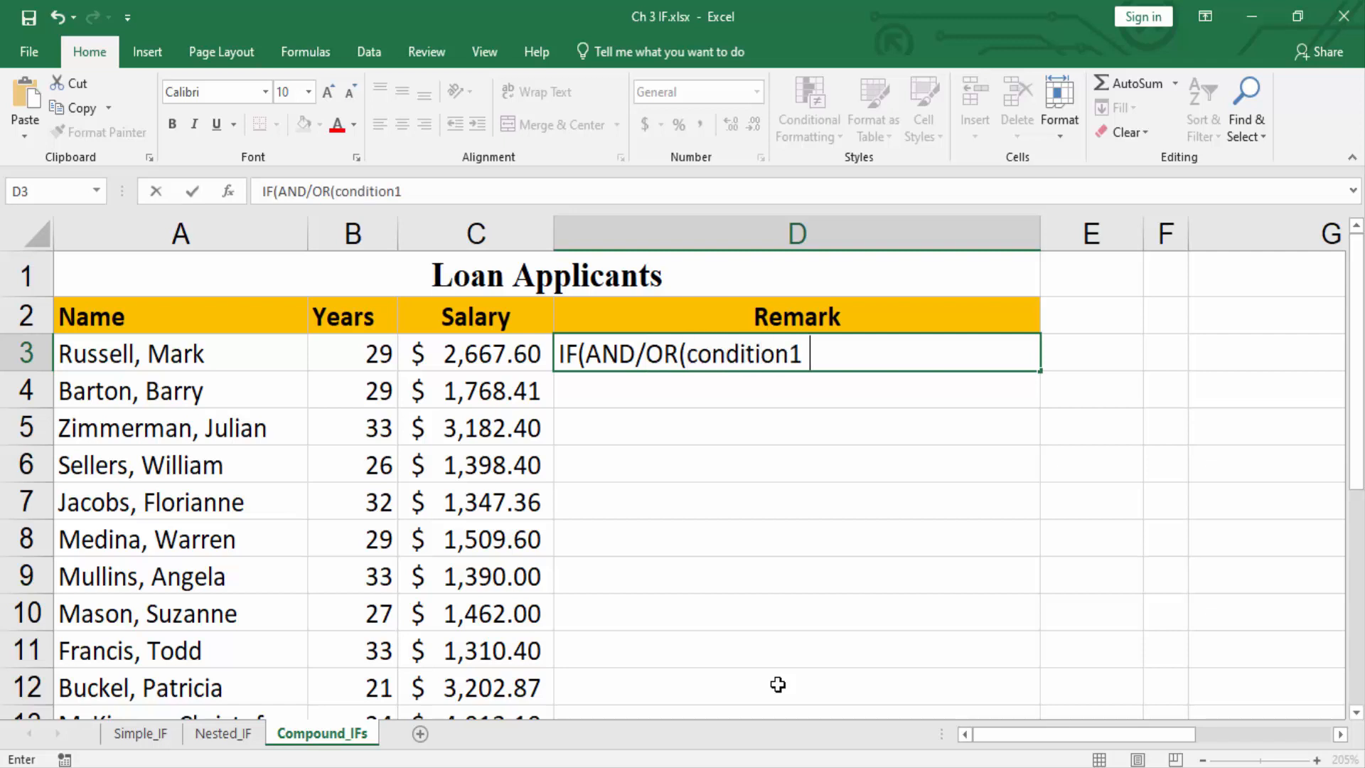
{"action": "type", "text": ",condition2"}
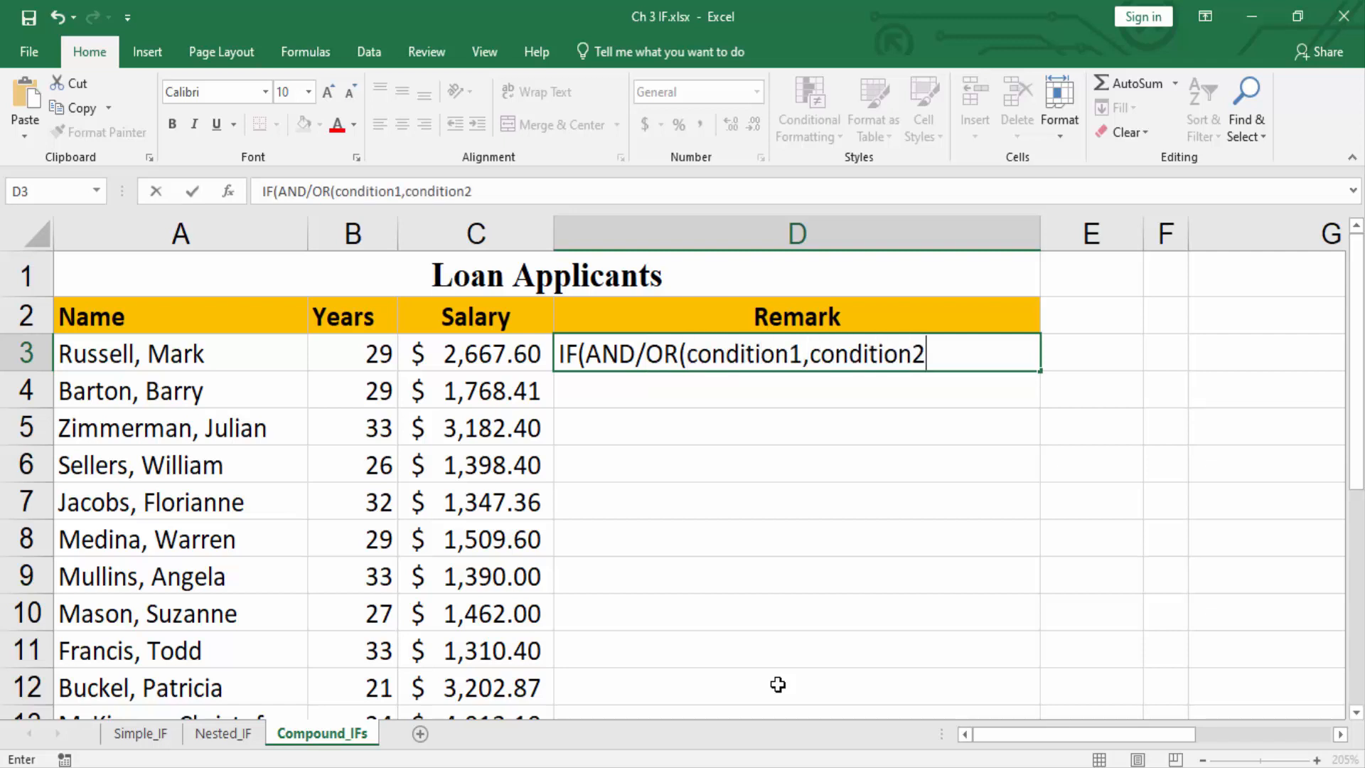
{"action": "type", "text": ",...),true"}
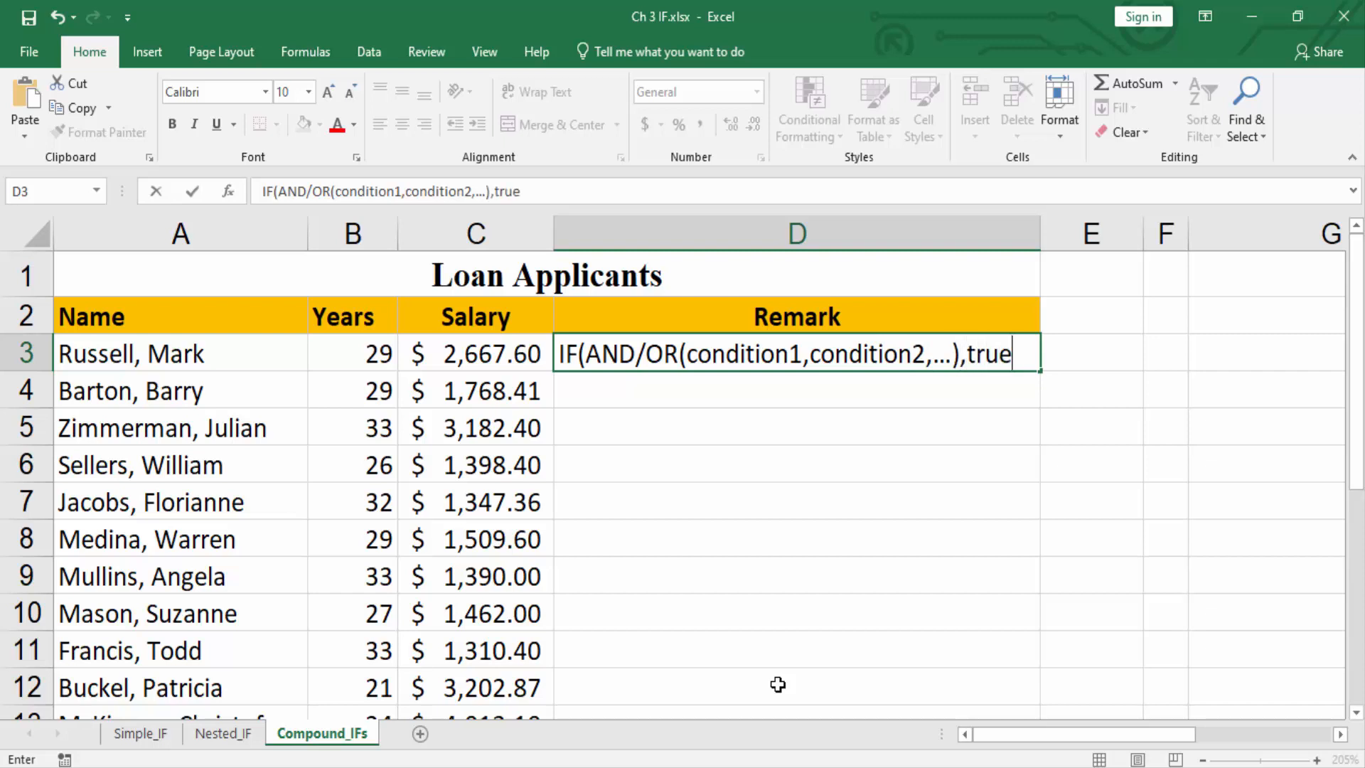
{"action": "type", "text": " value"}
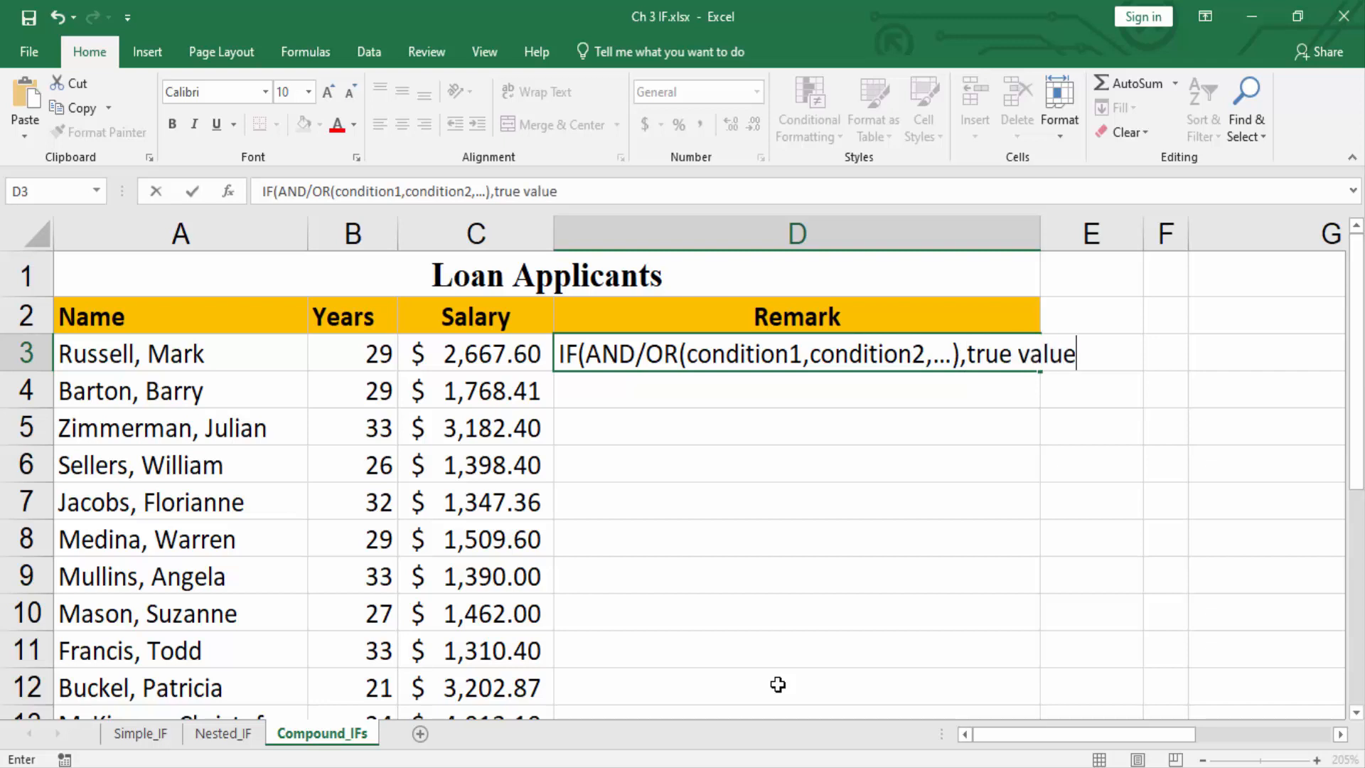
{"action": "type", "text": ", false value)"}
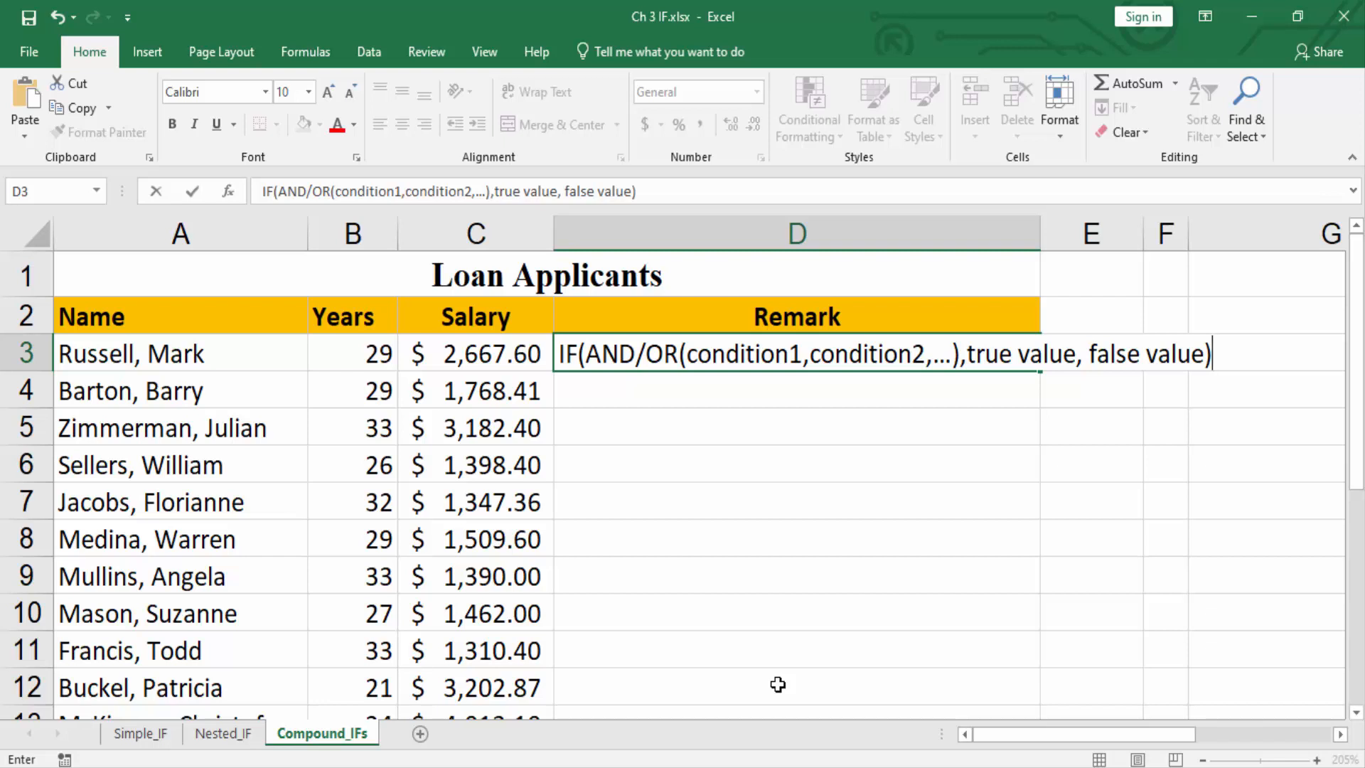
{"action": "left_click", "coordinate": [363, 354]}
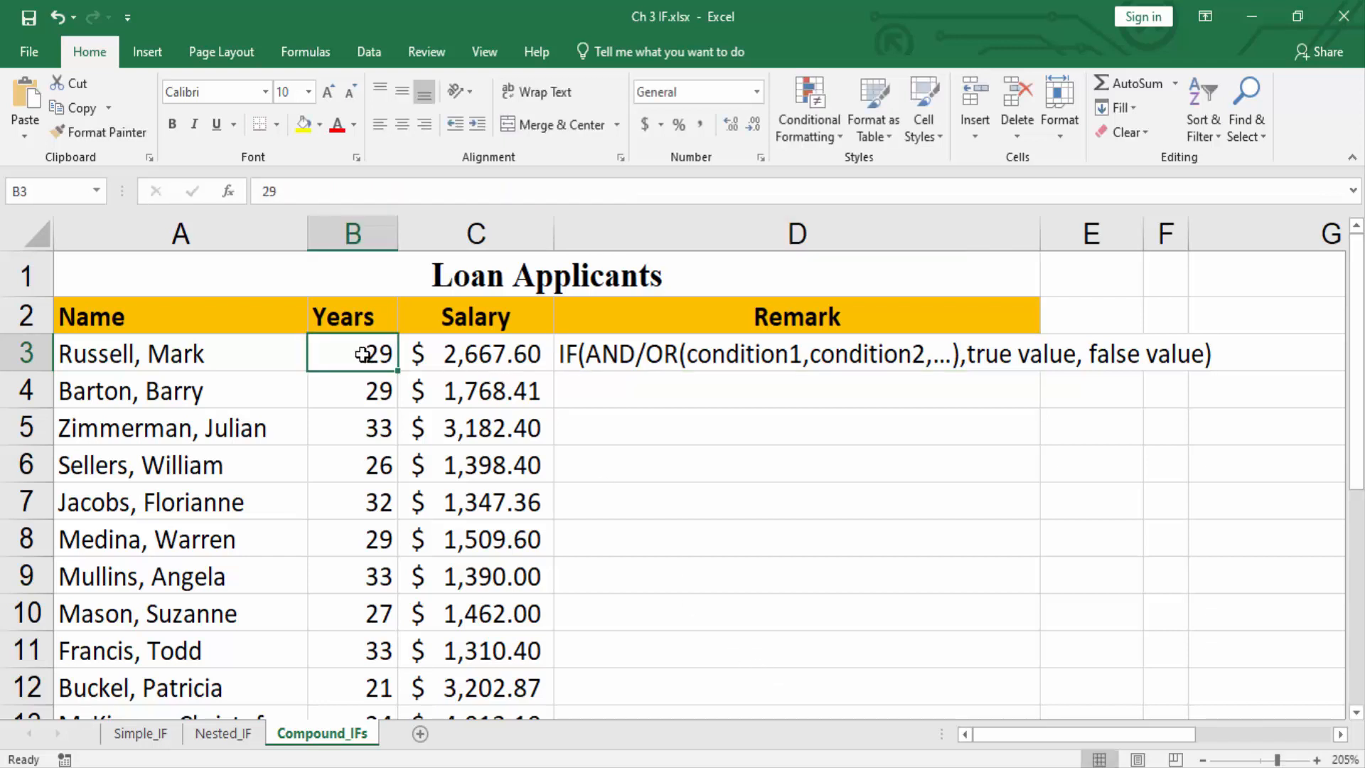
Examine the Years and Salary values of the first four applicants, in rows 3 to 6.
{"action": "left_click", "coordinate": [507, 354]}
{"action": "left_click", "coordinate": [499, 389]}
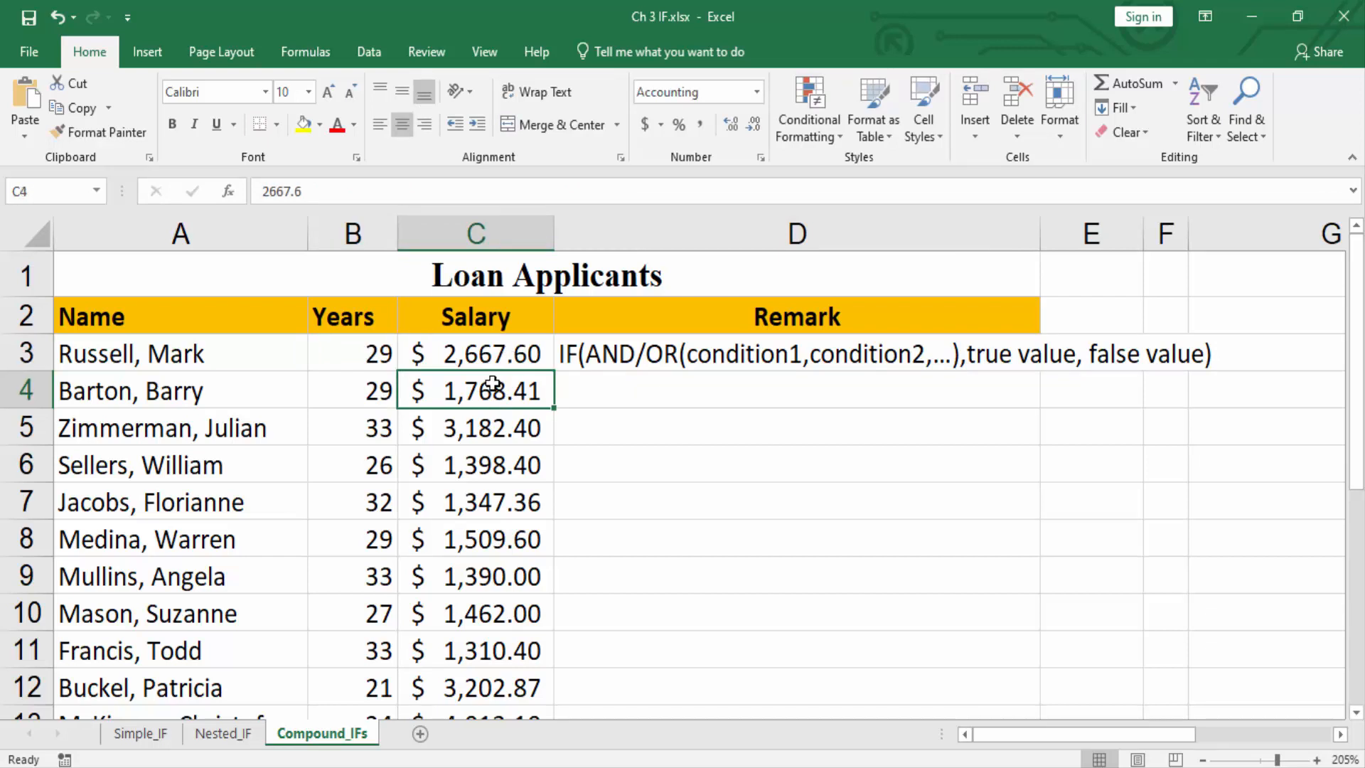
{"action": "left_click", "coordinate": [377, 400]}
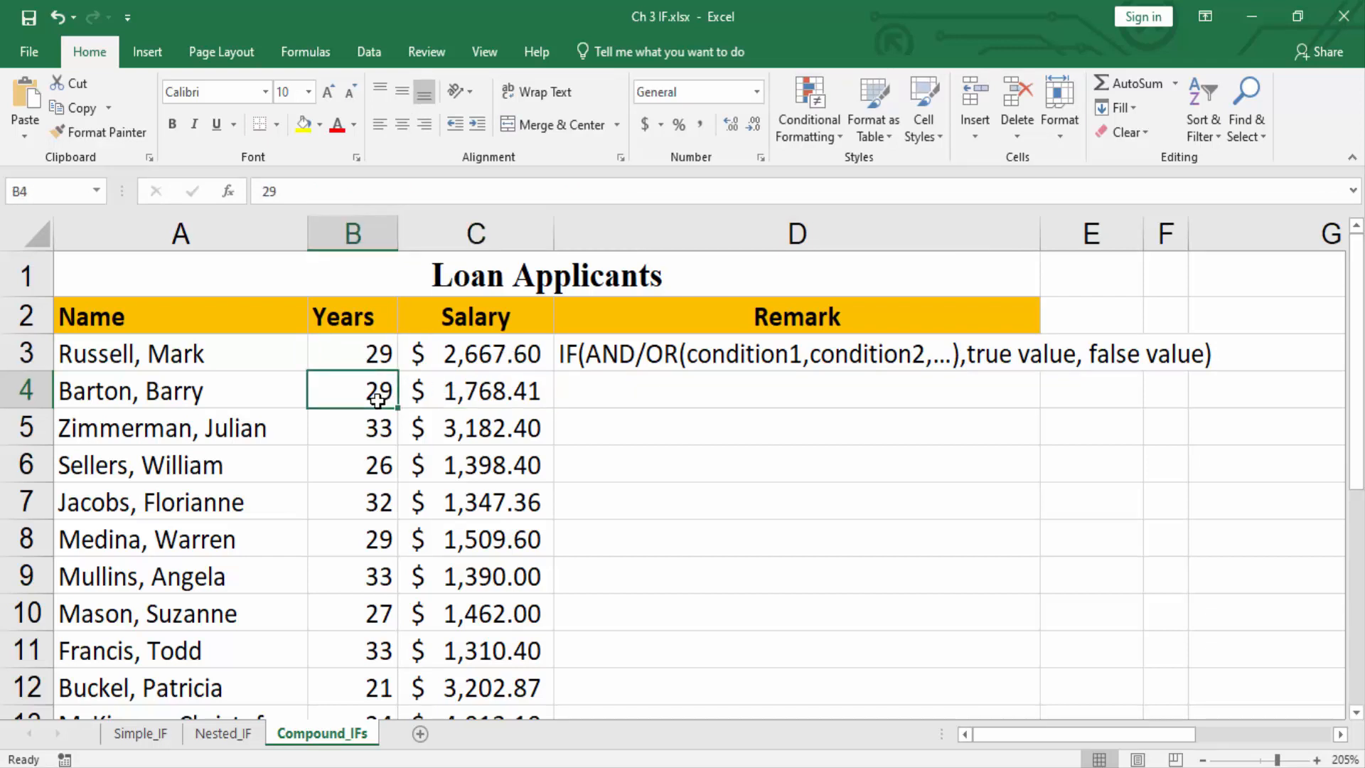
{"action": "left_click", "coordinate": [496, 431]}
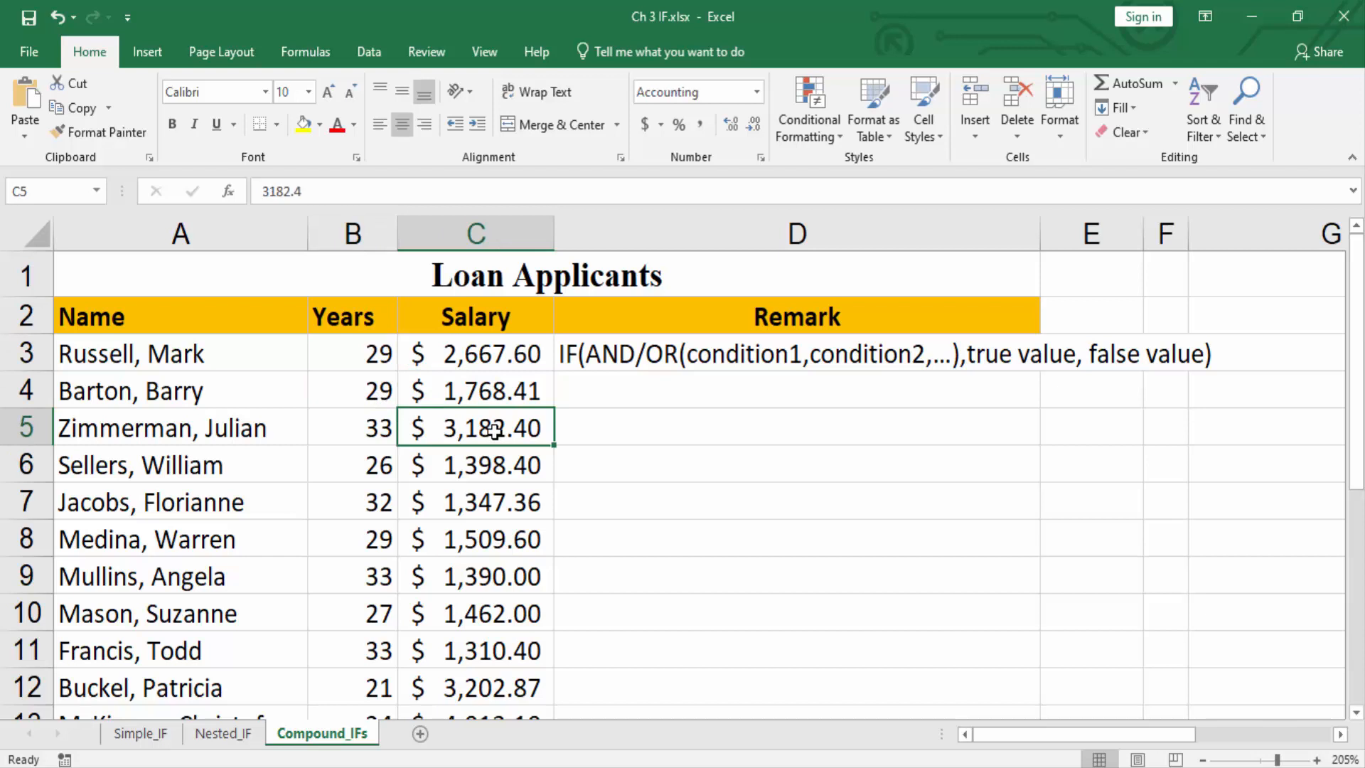
{"action": "left_click", "coordinate": [386, 466]}
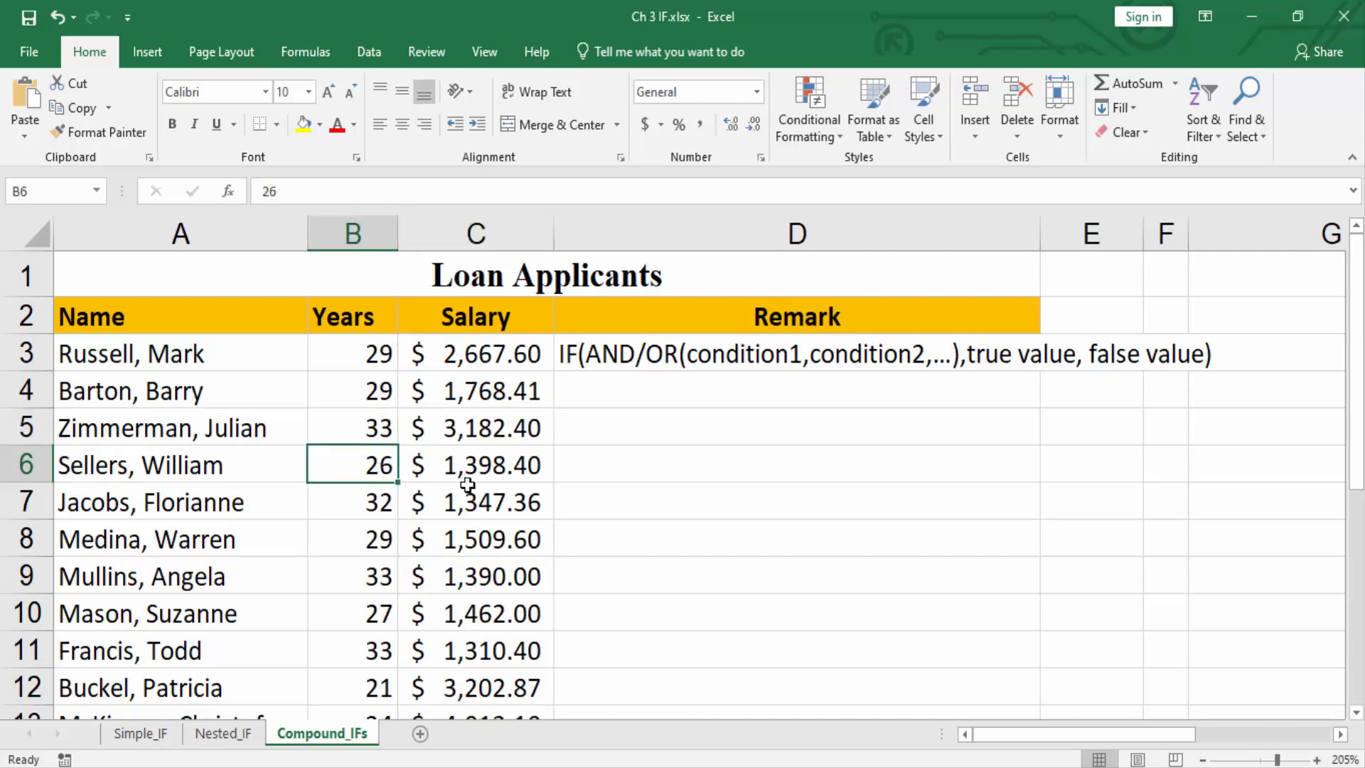
{"action": "left_click", "coordinate": [492, 474]}
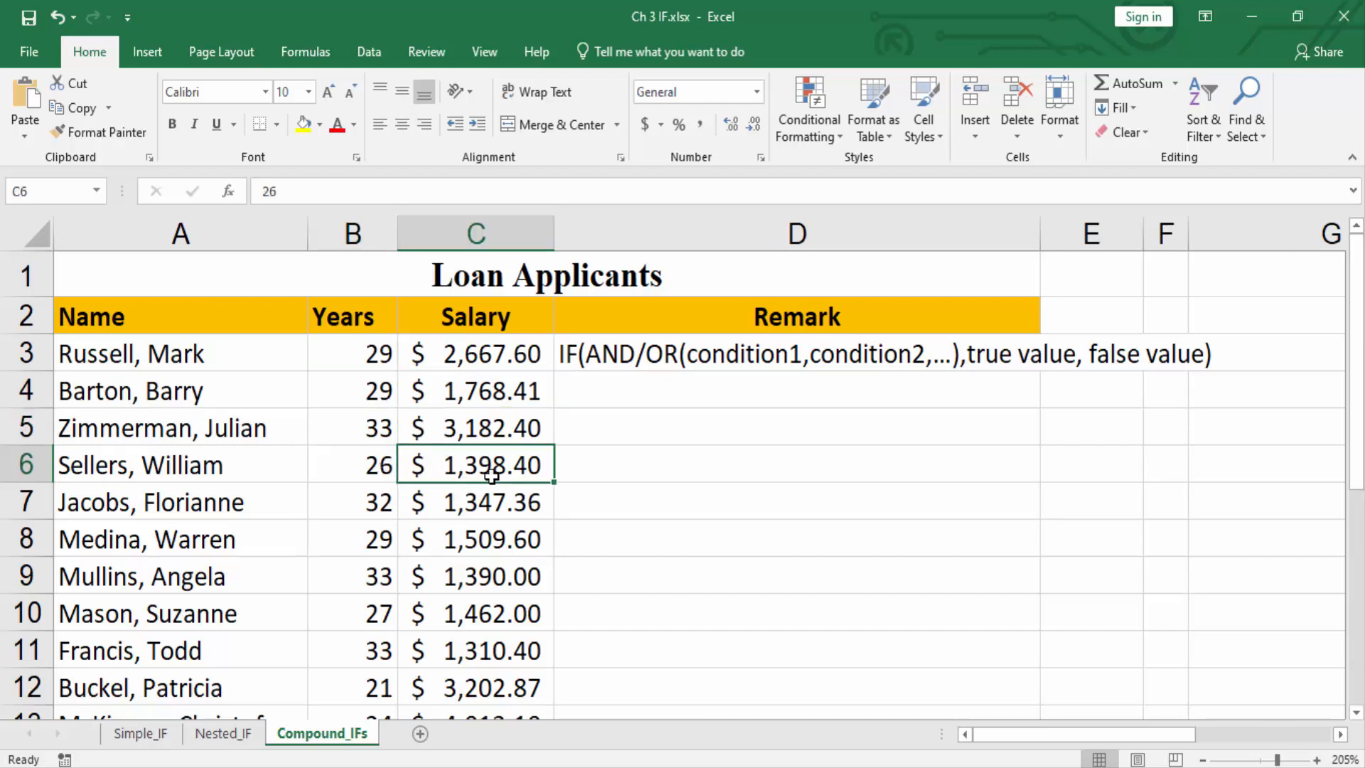
Replace the syntax outline in Remark cell D3 with a formula opening with =IF(AND(B3>=25,C3>=1500), as its test.
{"action": "left_click", "coordinate": [627, 367]}
{"action": "key", "text": "Delete"}
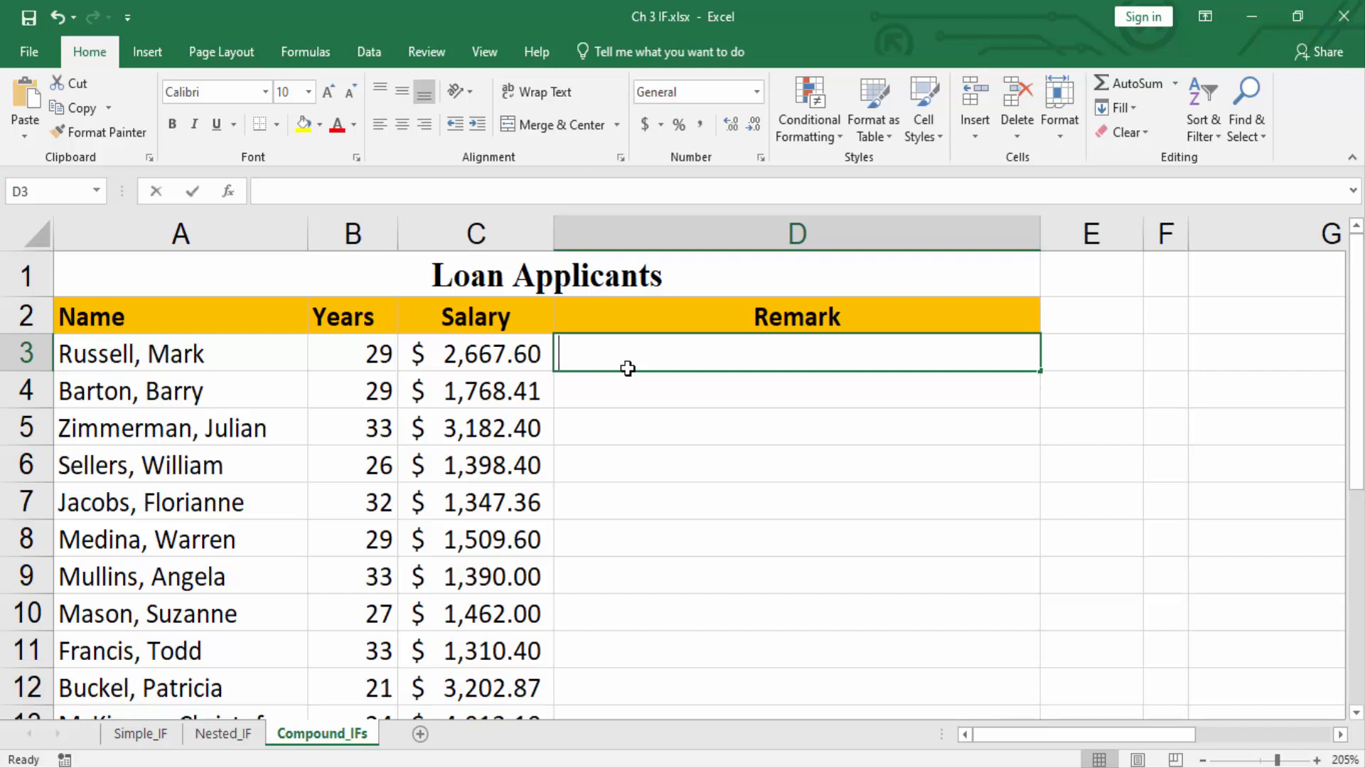
{"action": "type", "text": "=IF"}
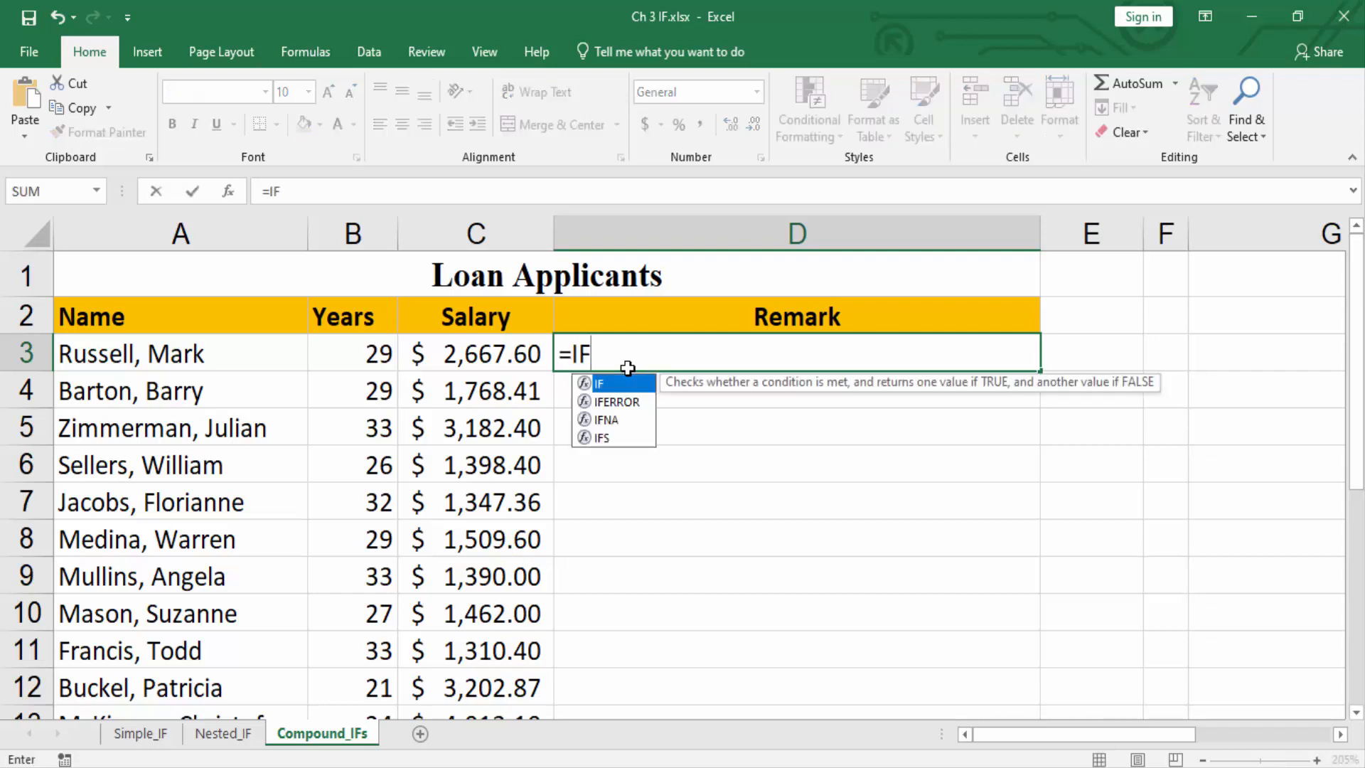
{"action": "type", "text": "(AND("}
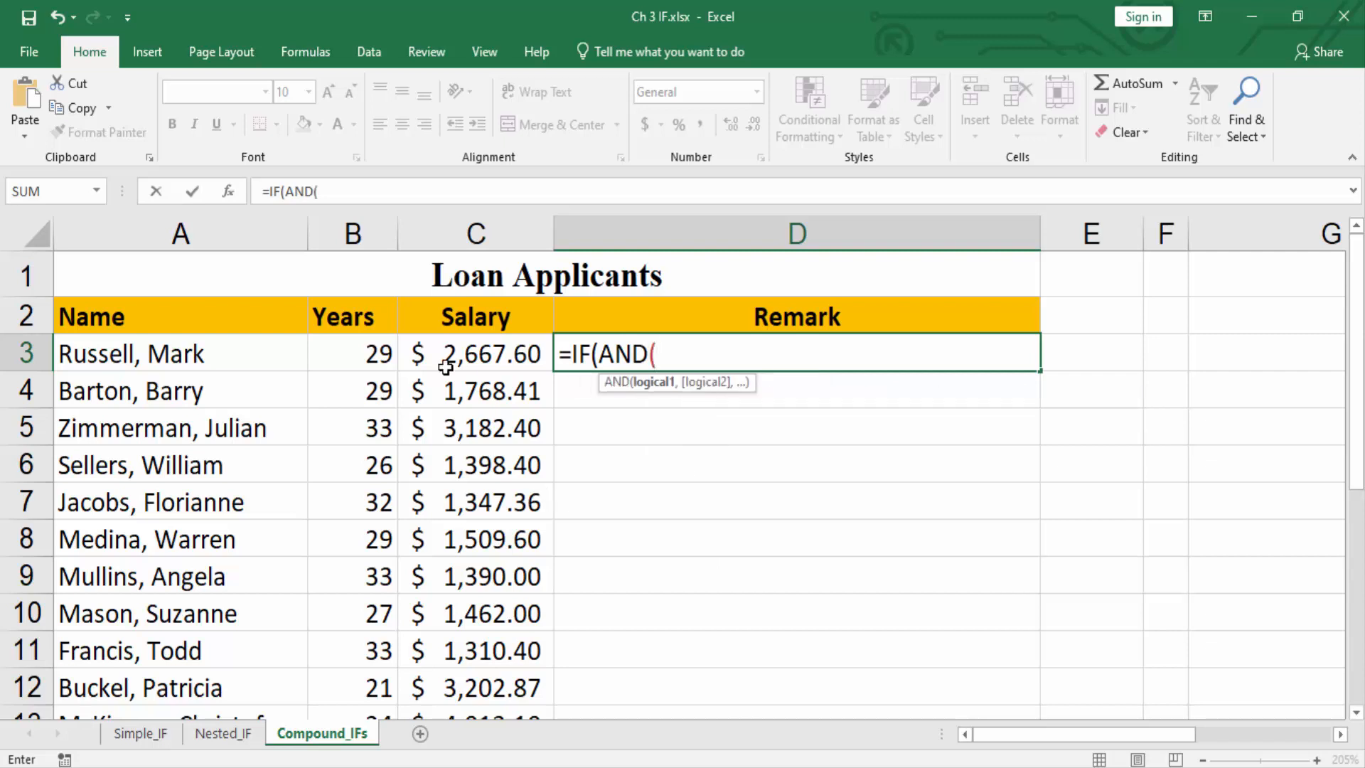
{"action": "left_click", "coordinate": [370, 351]}
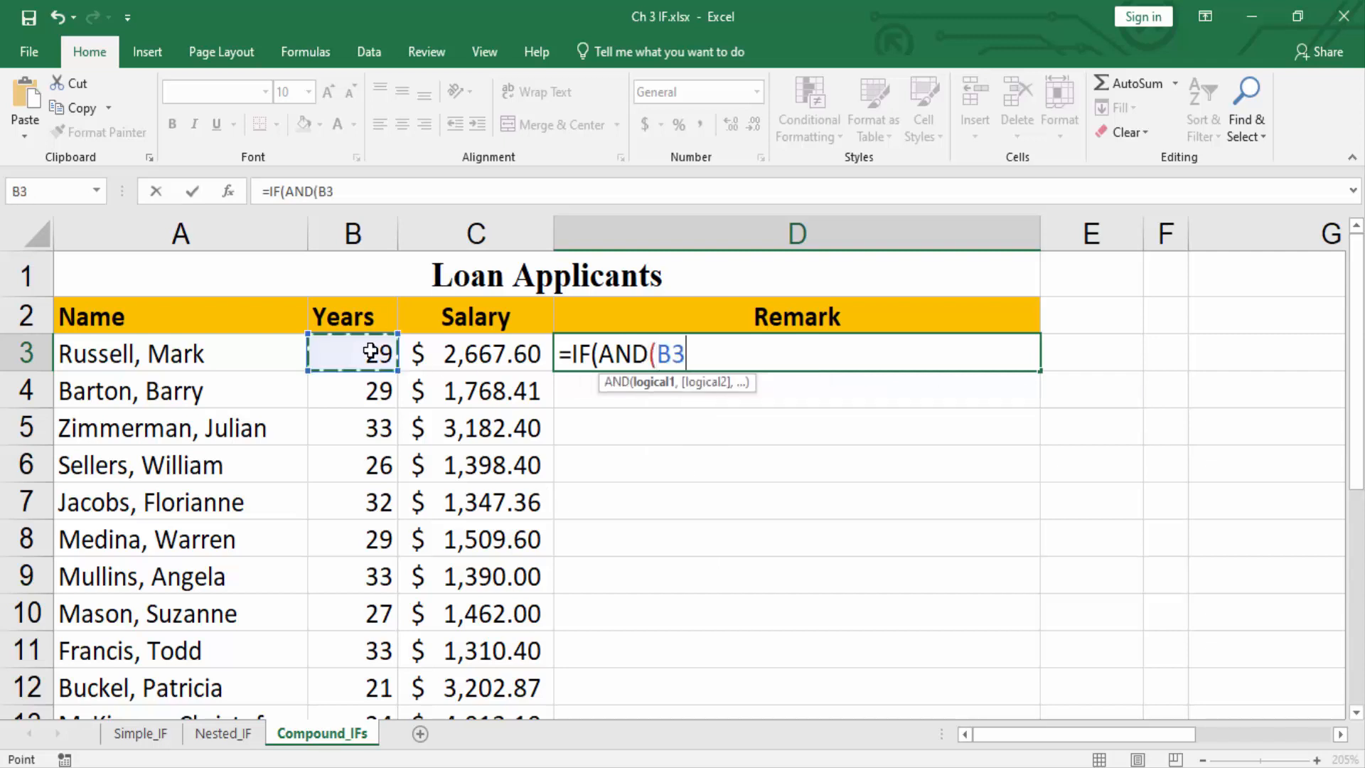
{"action": "type", "text": ">="}
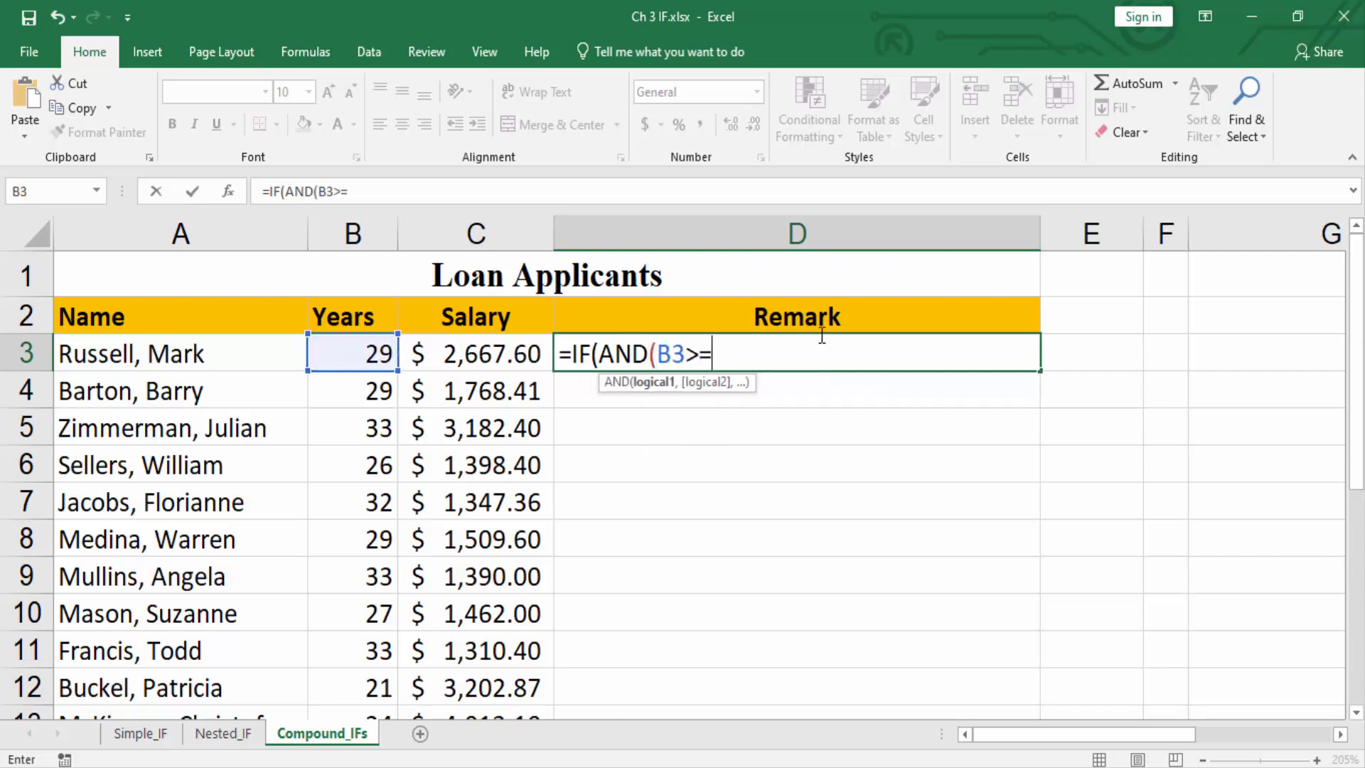
{"action": "type", "text": "25,"}
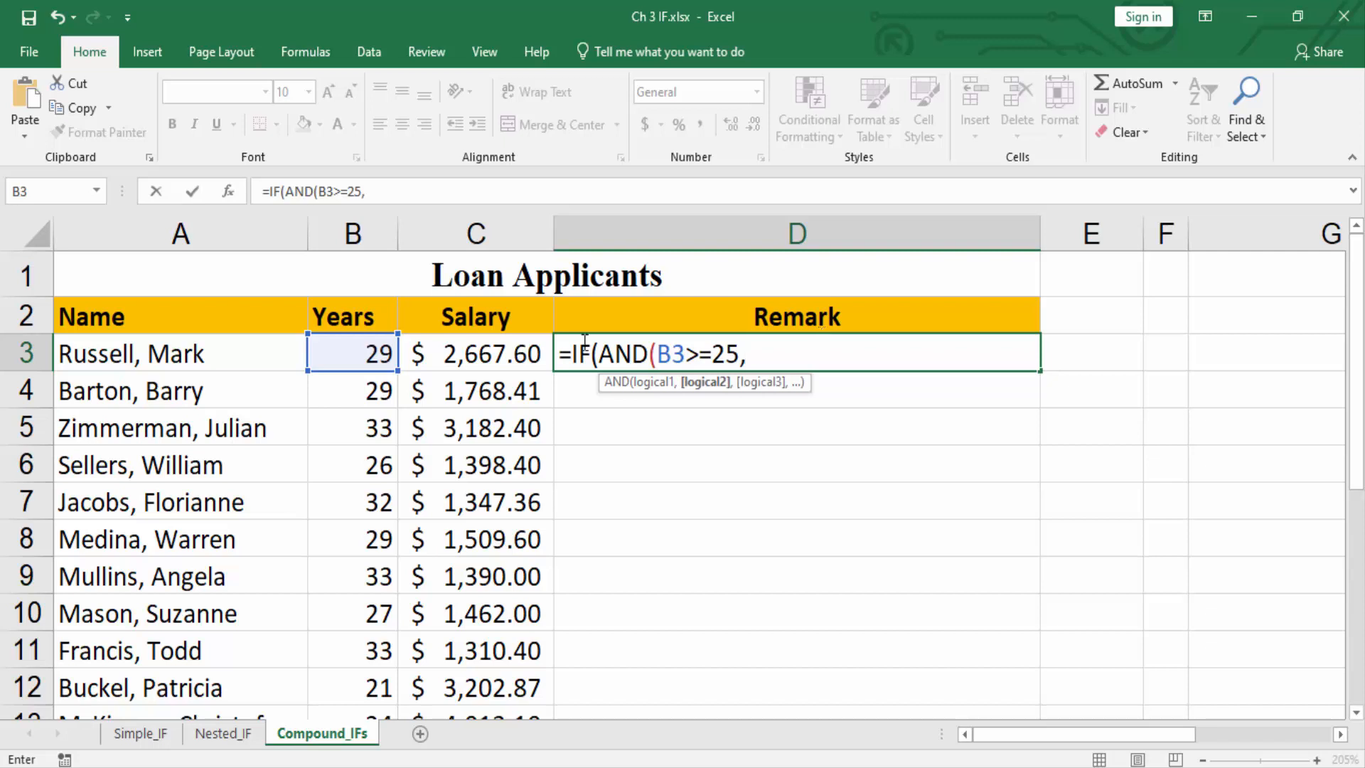
{"action": "left_click", "coordinate": [486, 355]}
{"action": "type", "text": ">"}
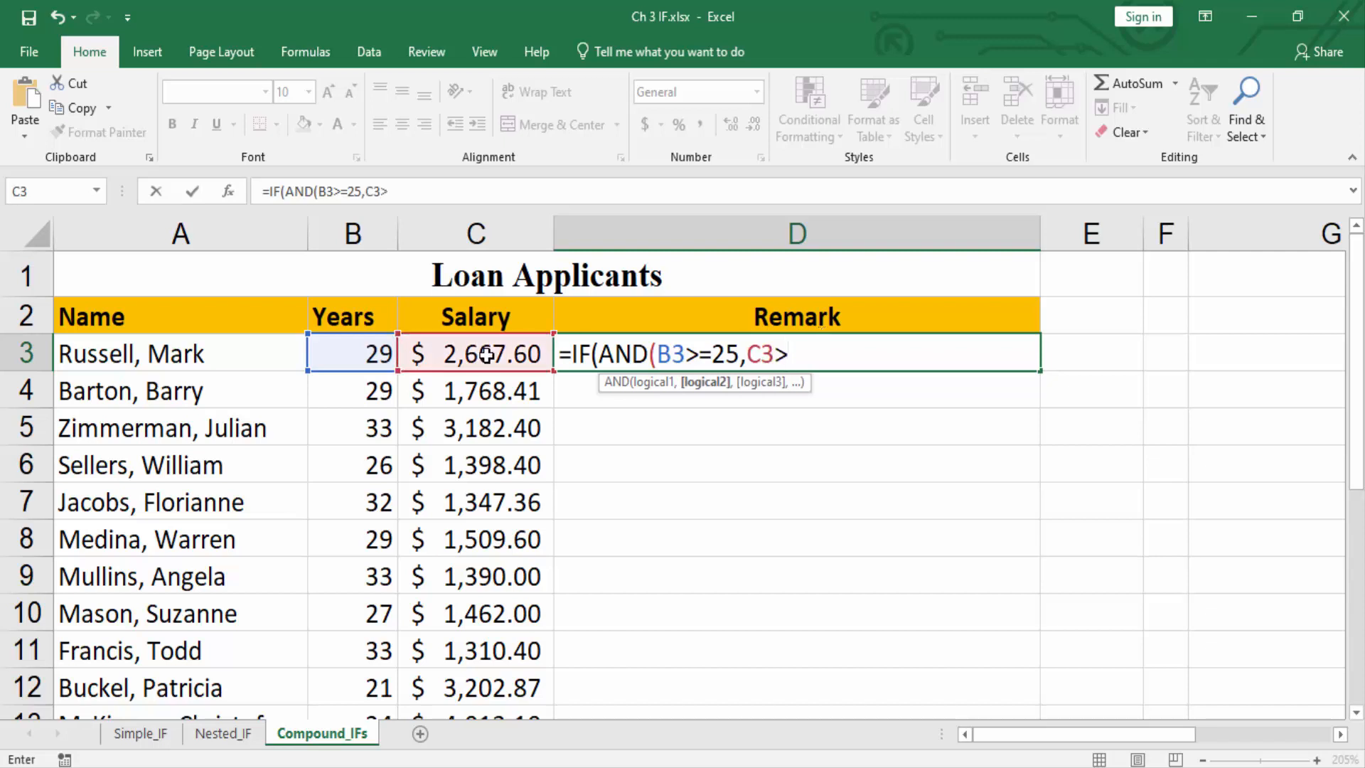
{"action": "type", "text": "=1500"}
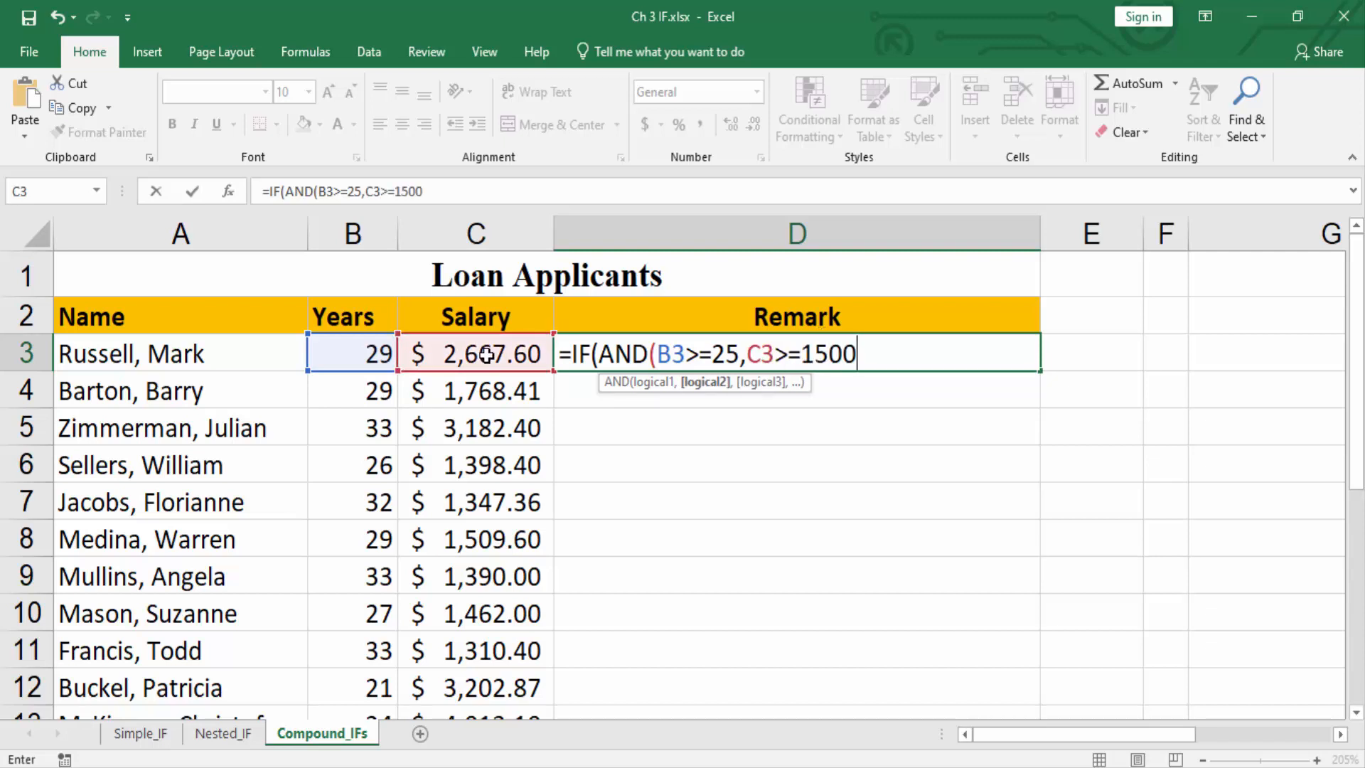
{"action": "type", "text": "),"}
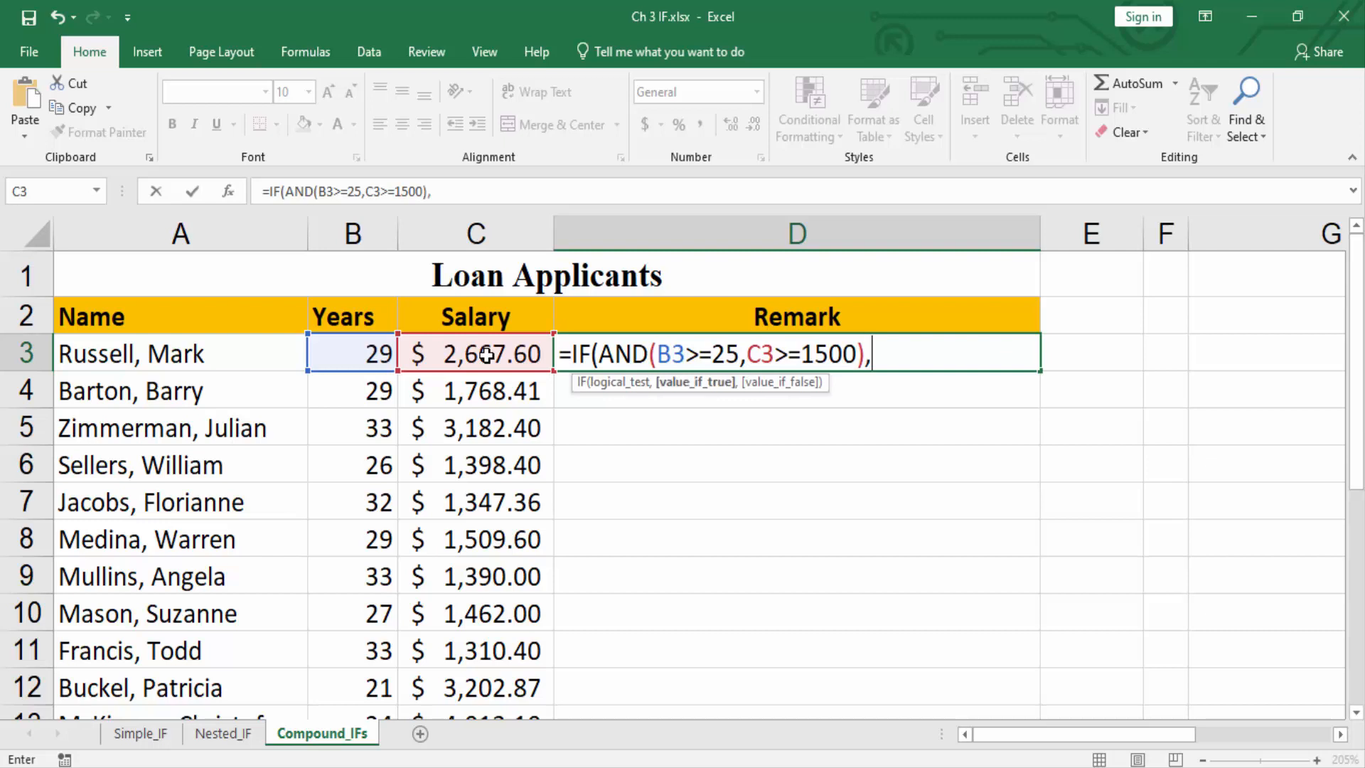
{"action": "type", "text": "\"Qua"}
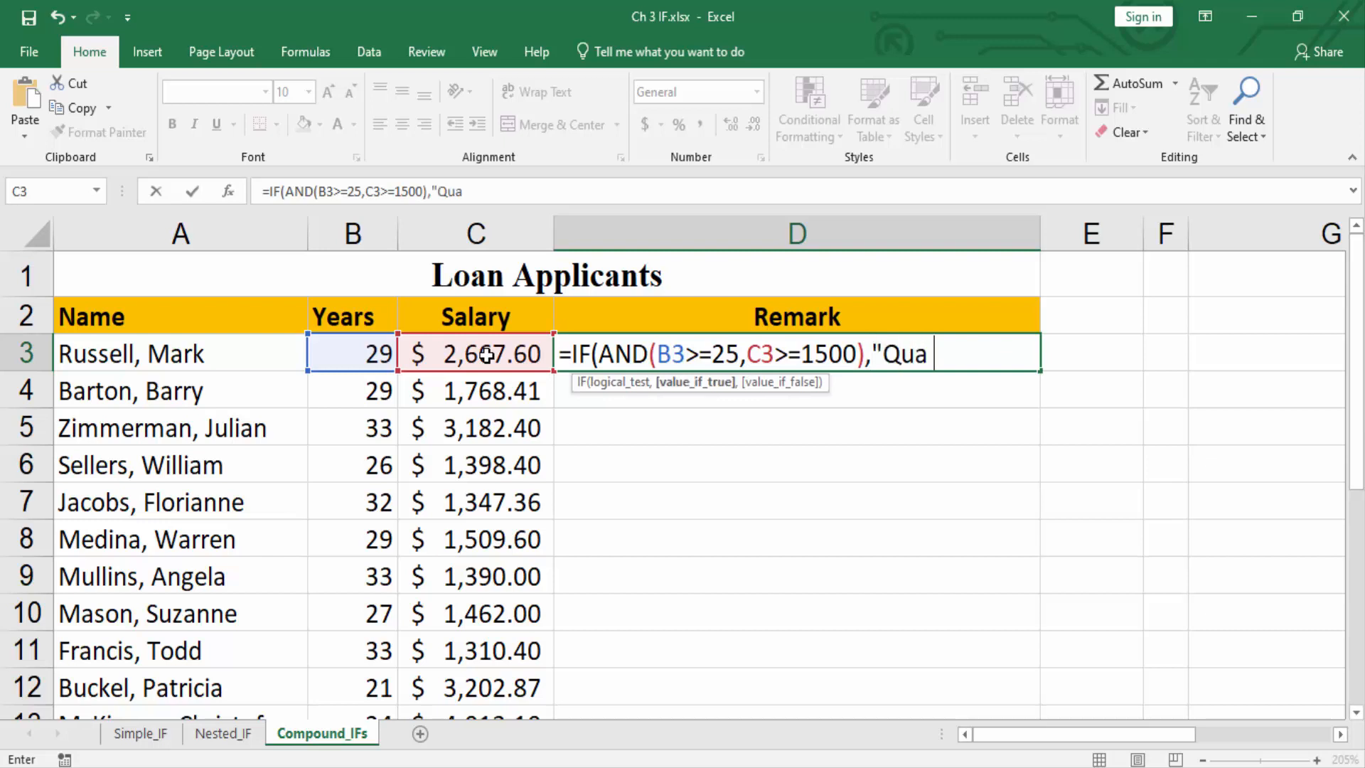
{"action": "type", "text": "lified\""}
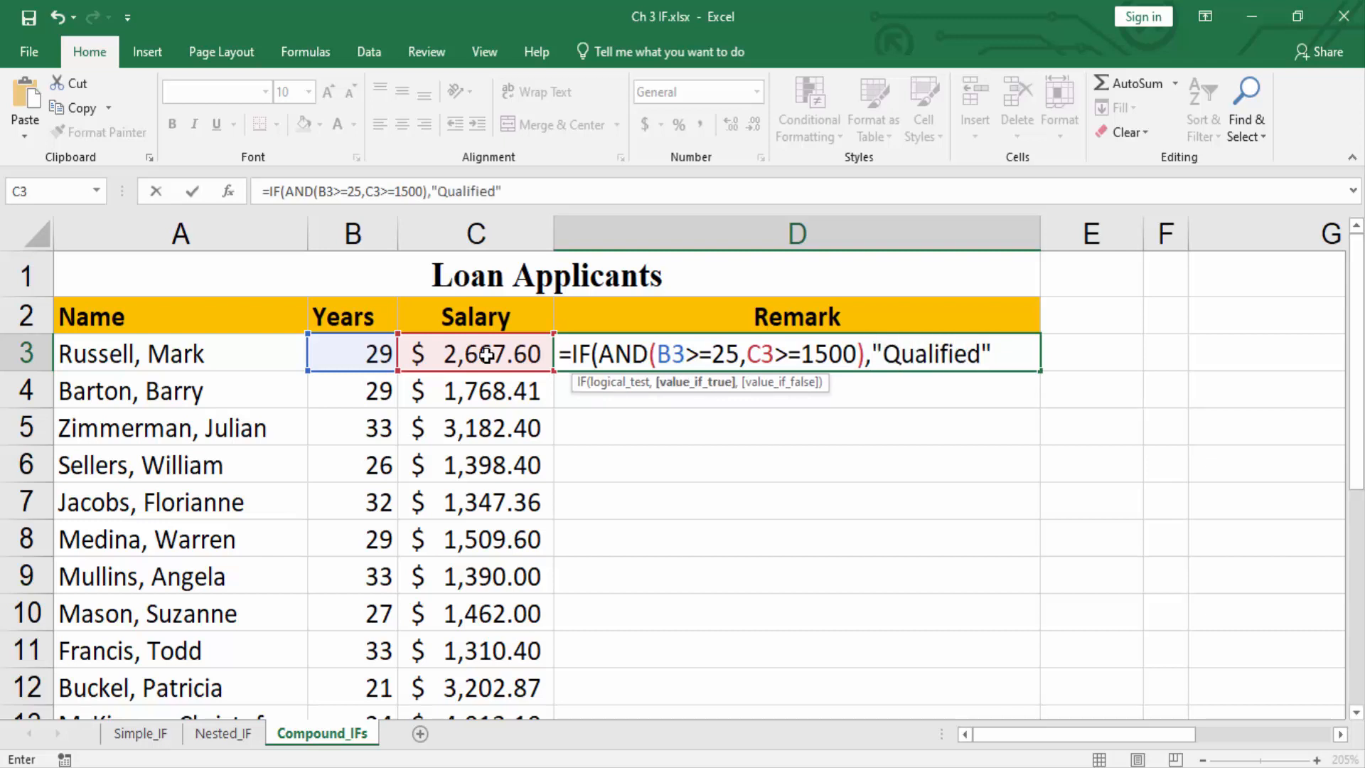
{"action": "type", "text": ","}
{"action": "type", "text": "\"Not"}
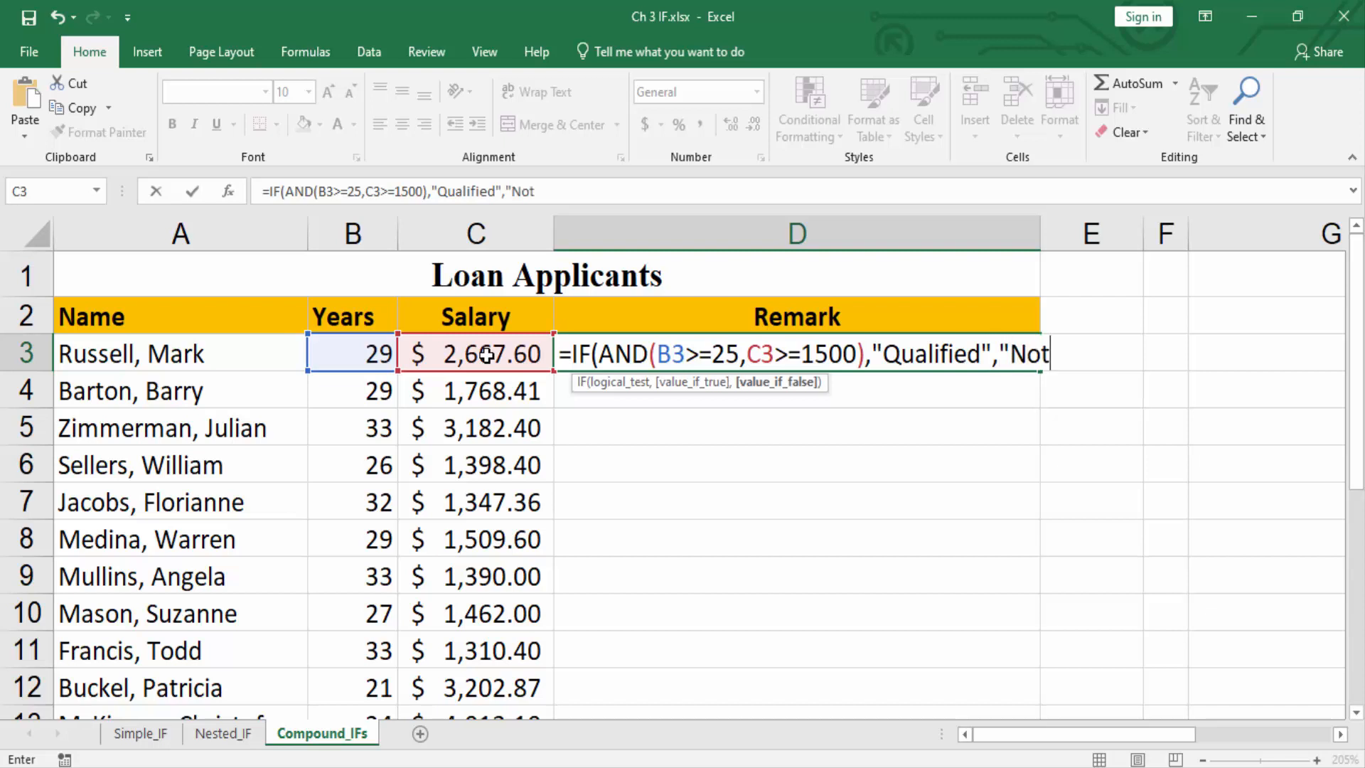
{"action": "type", "text": " qualified\")"}
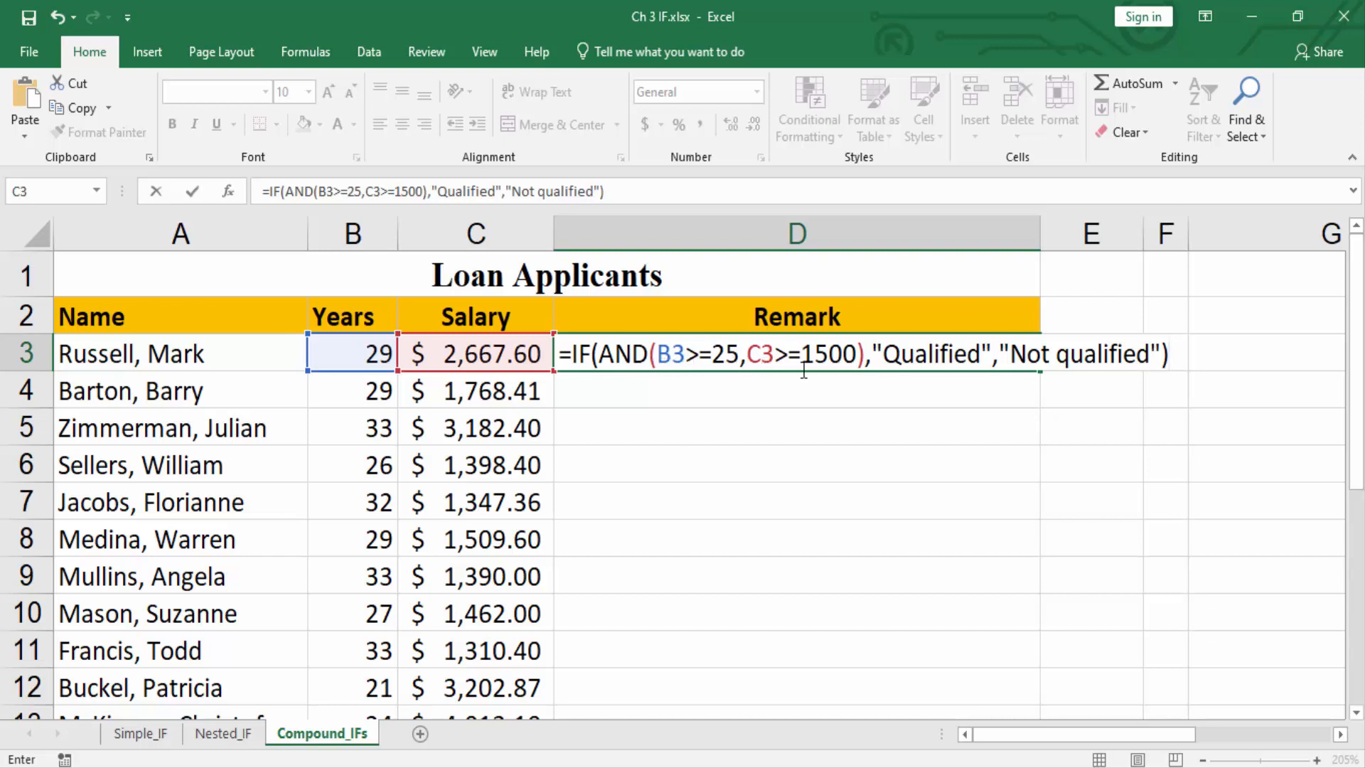
Complete the D3 formula with "Qualified" as the true value and "Not qualified" as the false value.
{"action": "key", "text": "Return"}
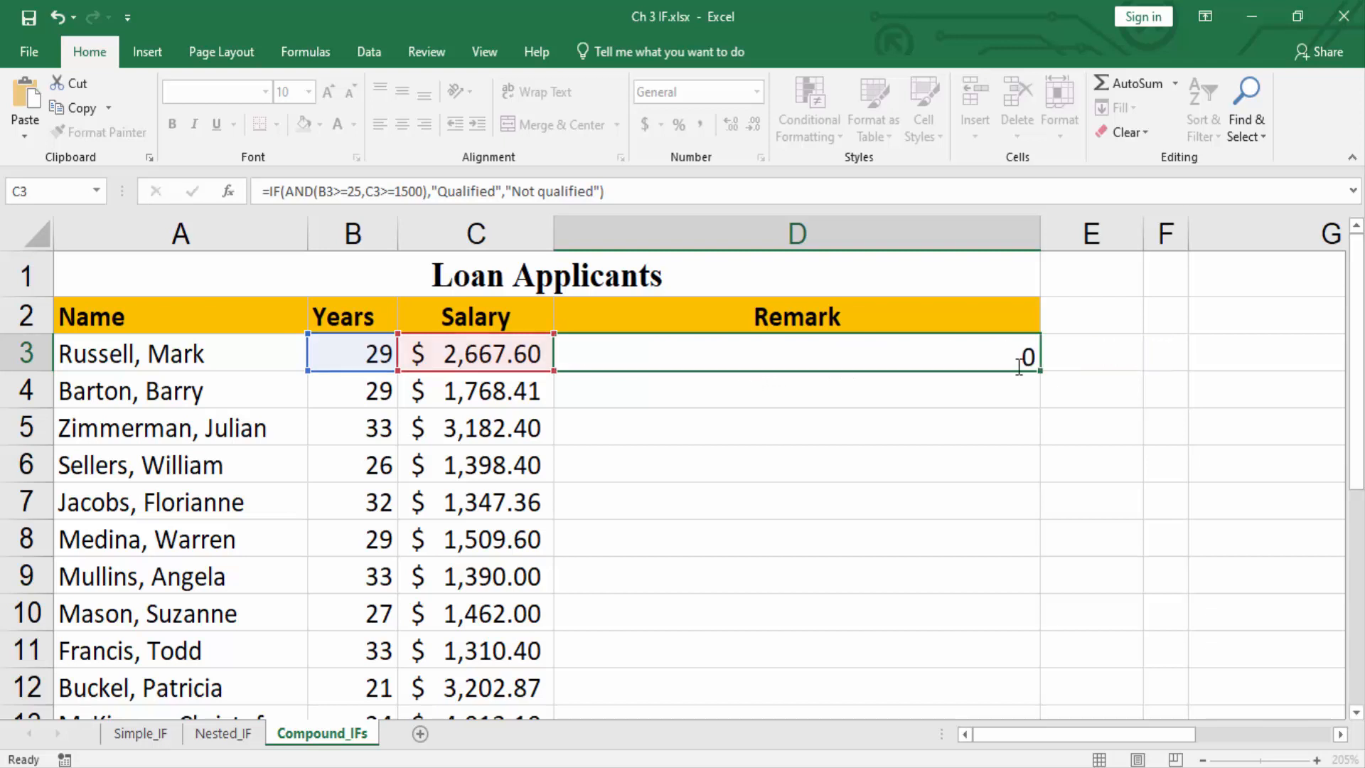
Fill the AND formula from D3 down the Remark column to row 22 and review every applicant's remark.
{"action": "left_click", "coordinate": [937, 352]}
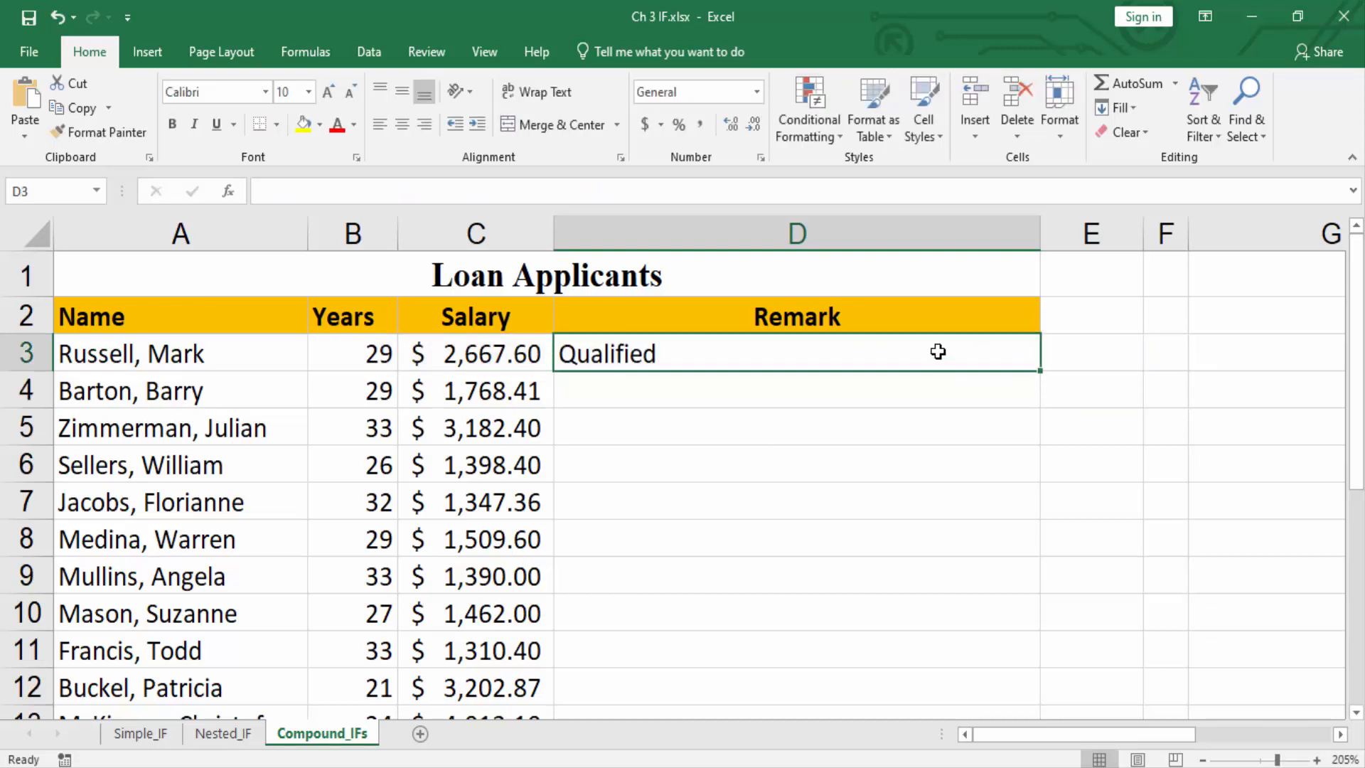
{"action": "double_click", "coordinate": [1040, 374]}
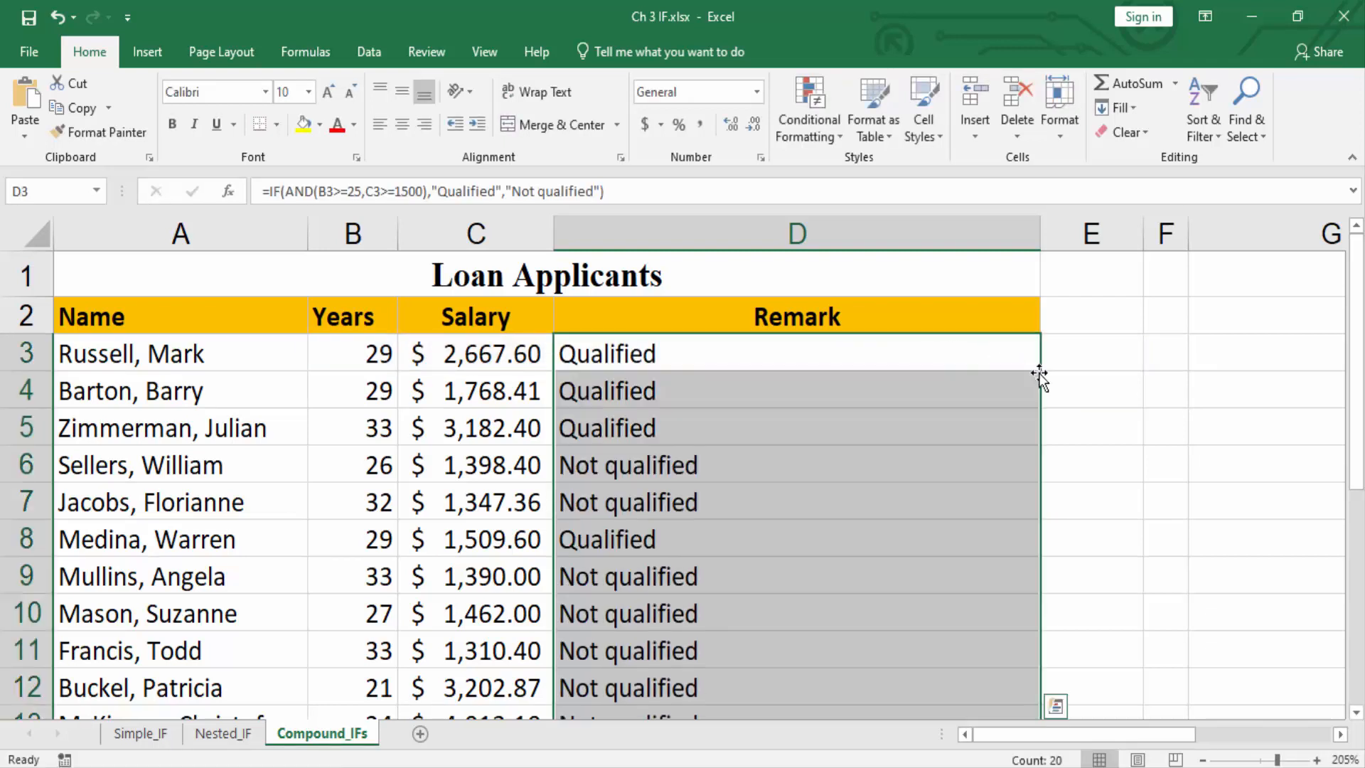
{"action": "left_click", "coordinate": [795, 348]}
{"action": "scroll", "coordinate": [796, 348], "scroll_direction": "down", "scroll_amount": 5}
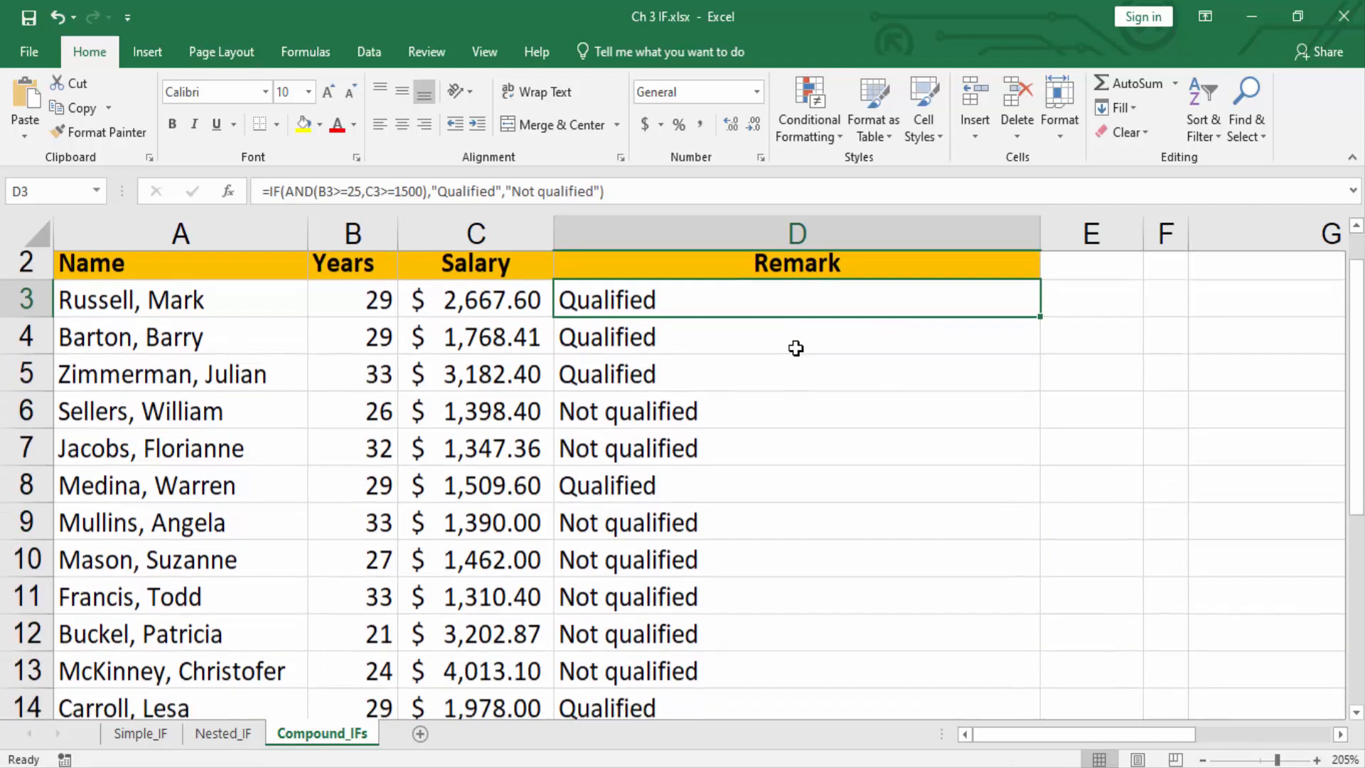
{"action": "scroll", "coordinate": [796, 349], "scroll_direction": "down", "scroll_amount": 3}
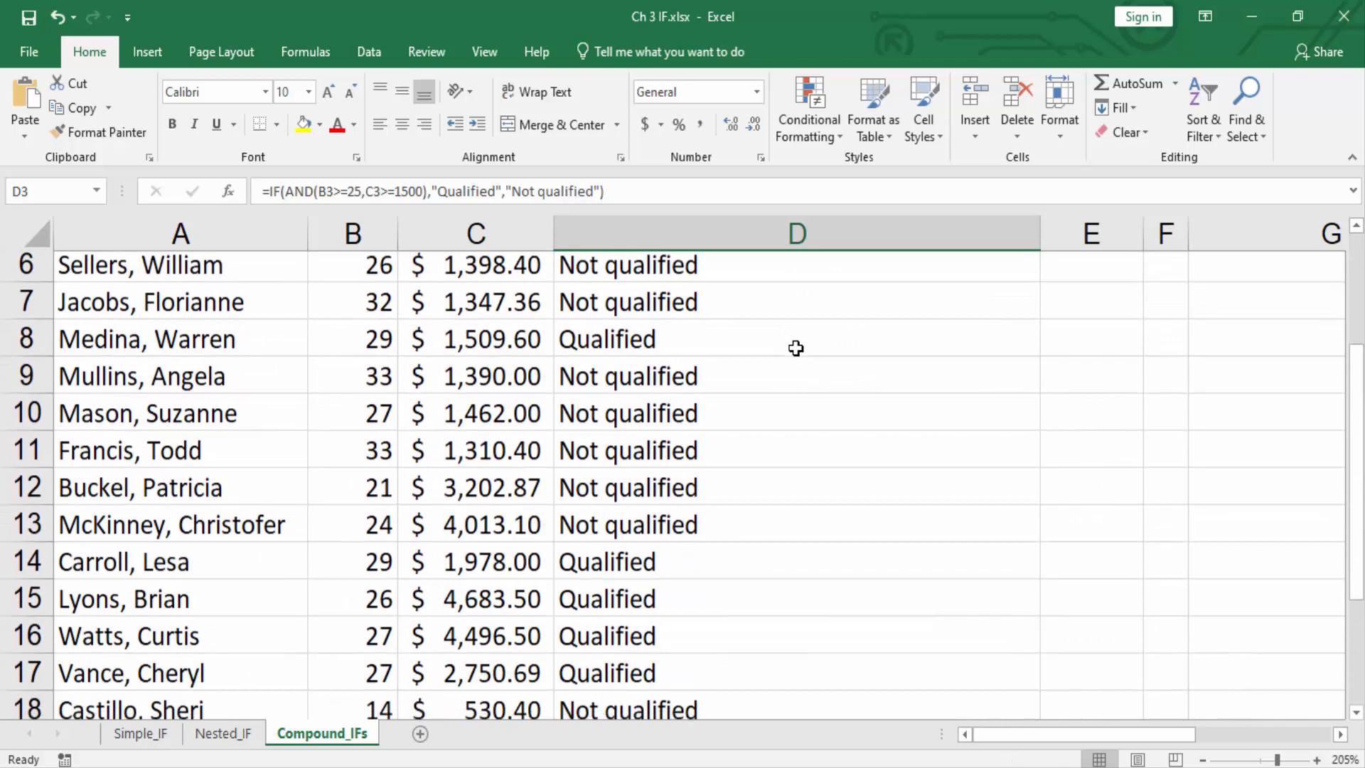
{"action": "scroll", "coordinate": [796, 349], "scroll_direction": "down", "scroll_amount": 2}
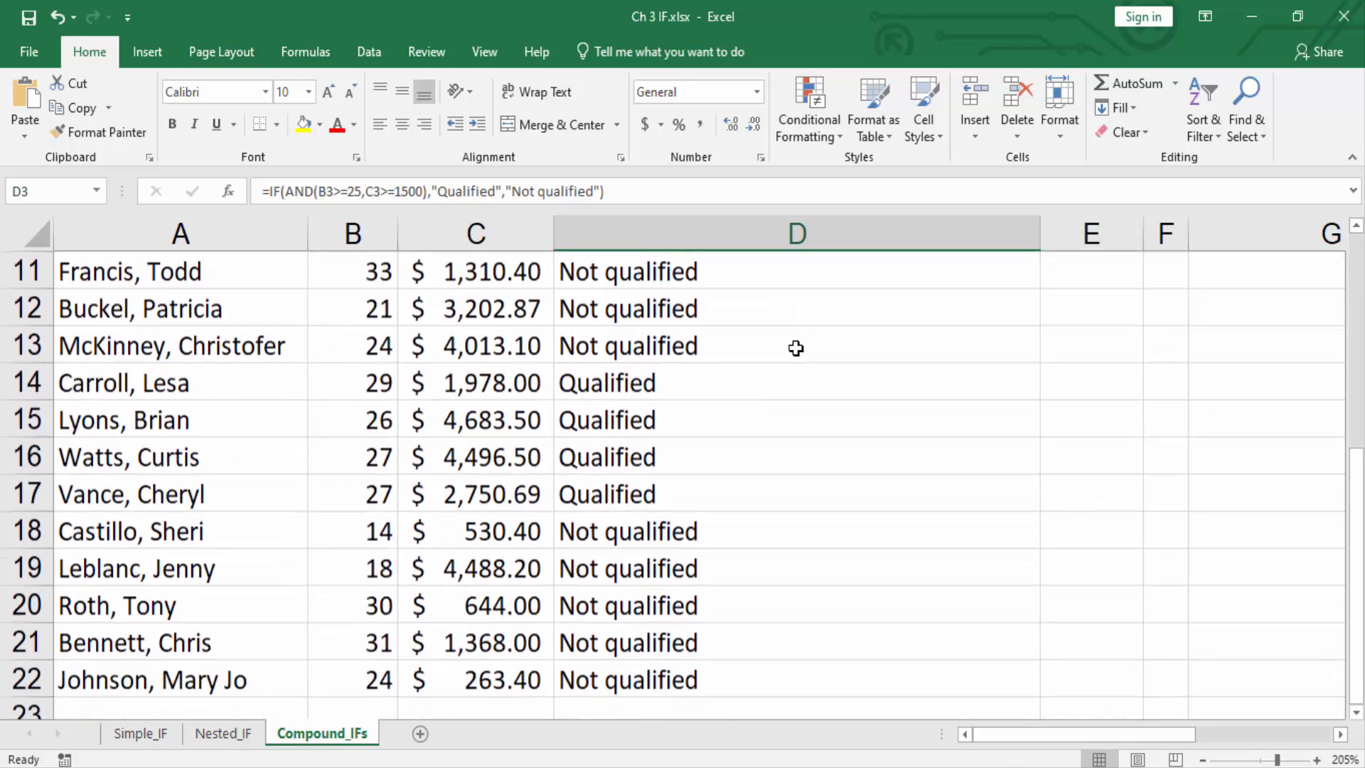
{"action": "scroll", "coordinate": [795, 348], "scroll_direction": "up", "scroll_amount": 5}
{"action": "scroll", "coordinate": [795, 348], "scroll_direction": "up", "scroll_amount": 2}
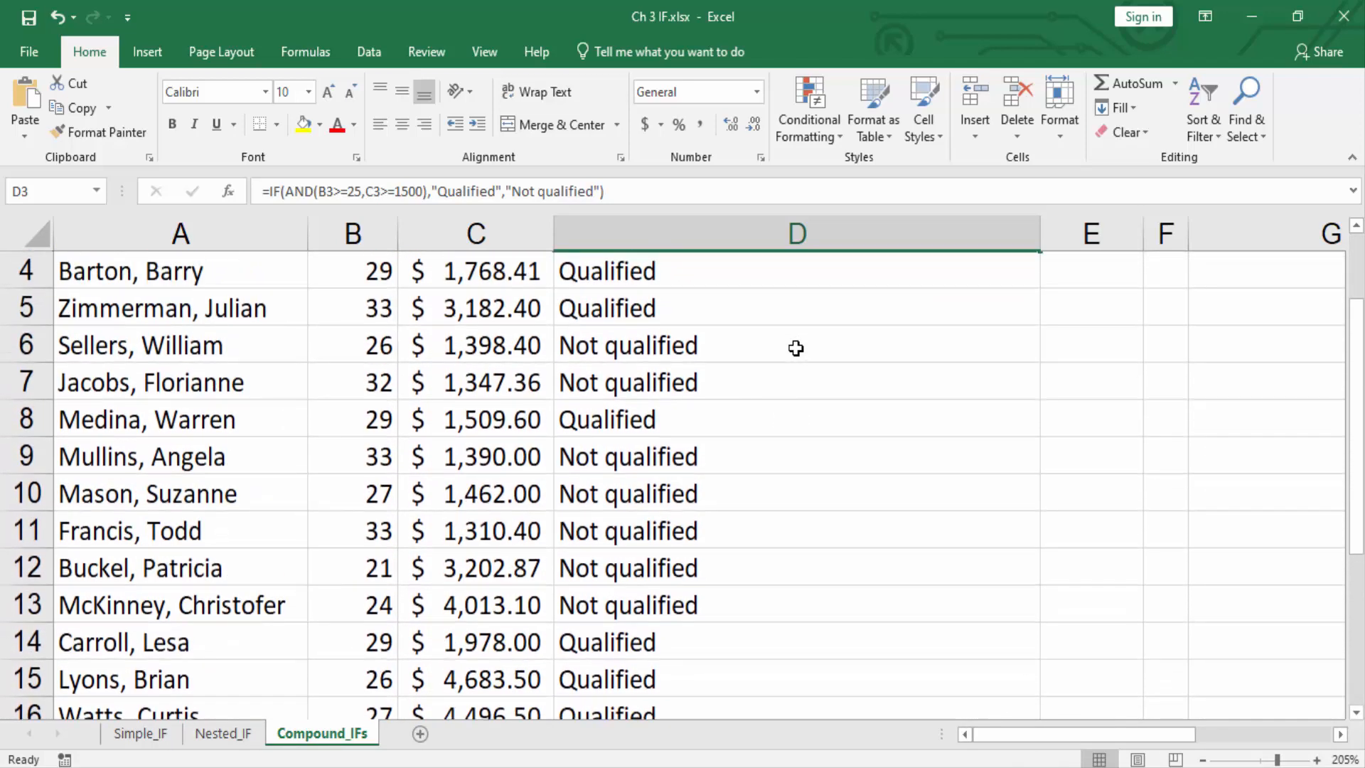
Replace AND with OR in the D3 formula, making it =IF(OR(B3>=25,C3>=1500),"Qualified","Not qualified").
{"action": "double_click", "coordinate": [713, 354]}
{"action": "double_click", "coordinate": [622, 354]}
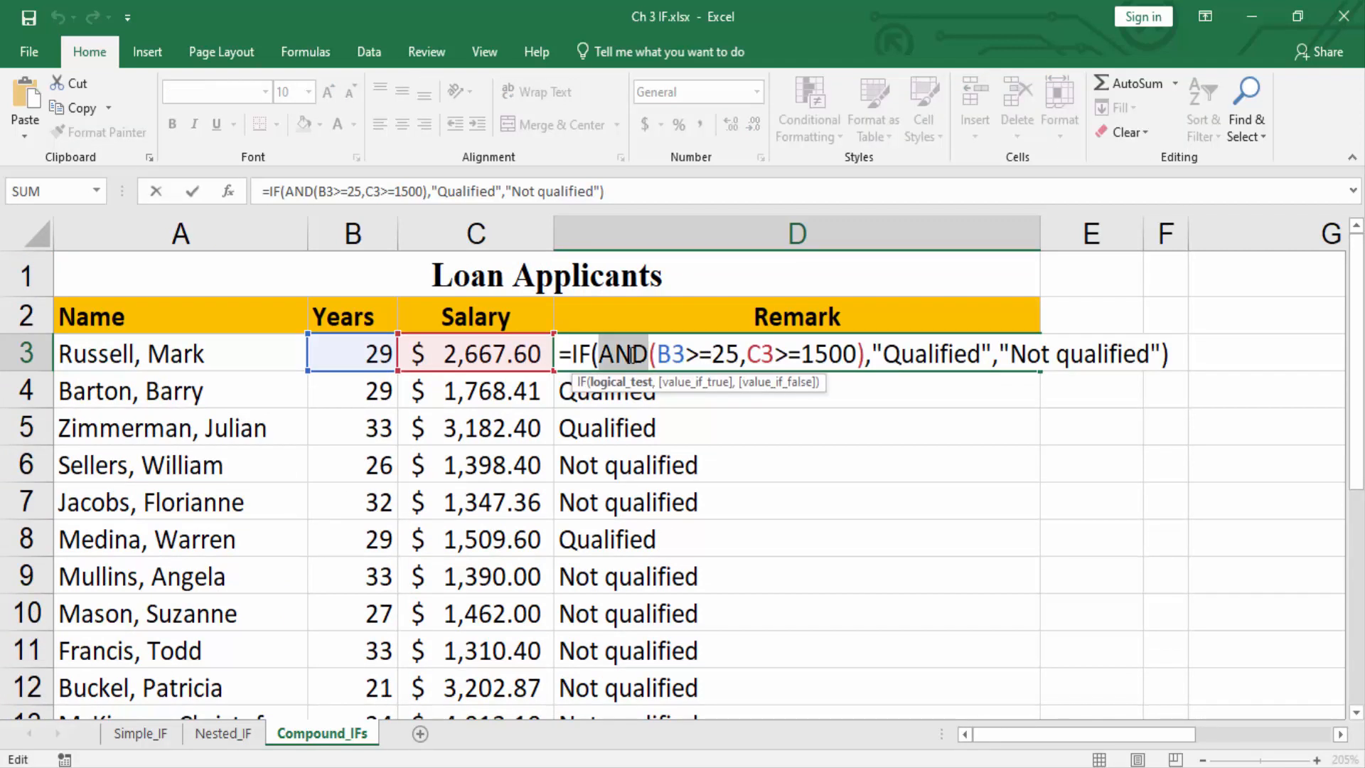
{"action": "type", "text": "OR"}
{"action": "key", "text": "Return"}
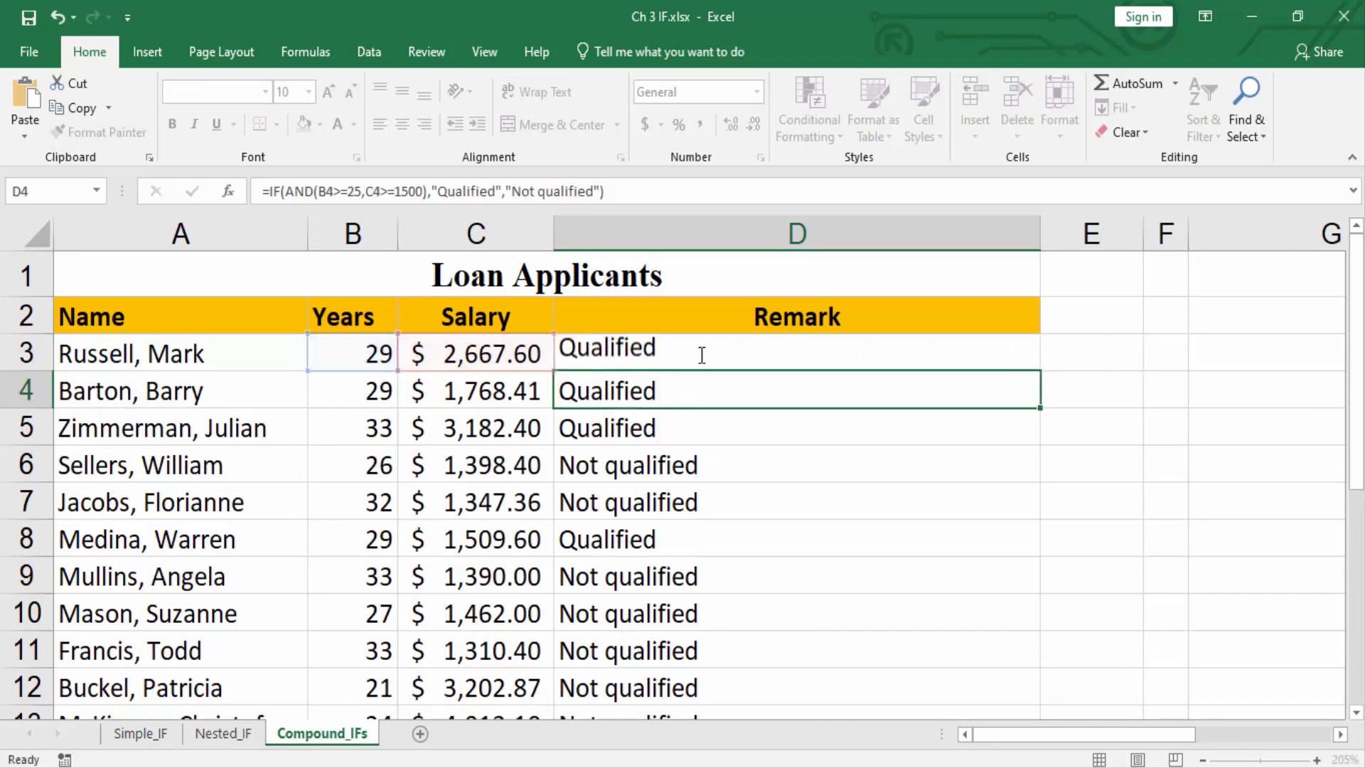
Fill the OR formula from D3 down to D22 and check the remark in D18.
{"action": "left_click", "coordinate": [1021, 362]}
{"action": "double_click", "coordinate": [1039, 370]}
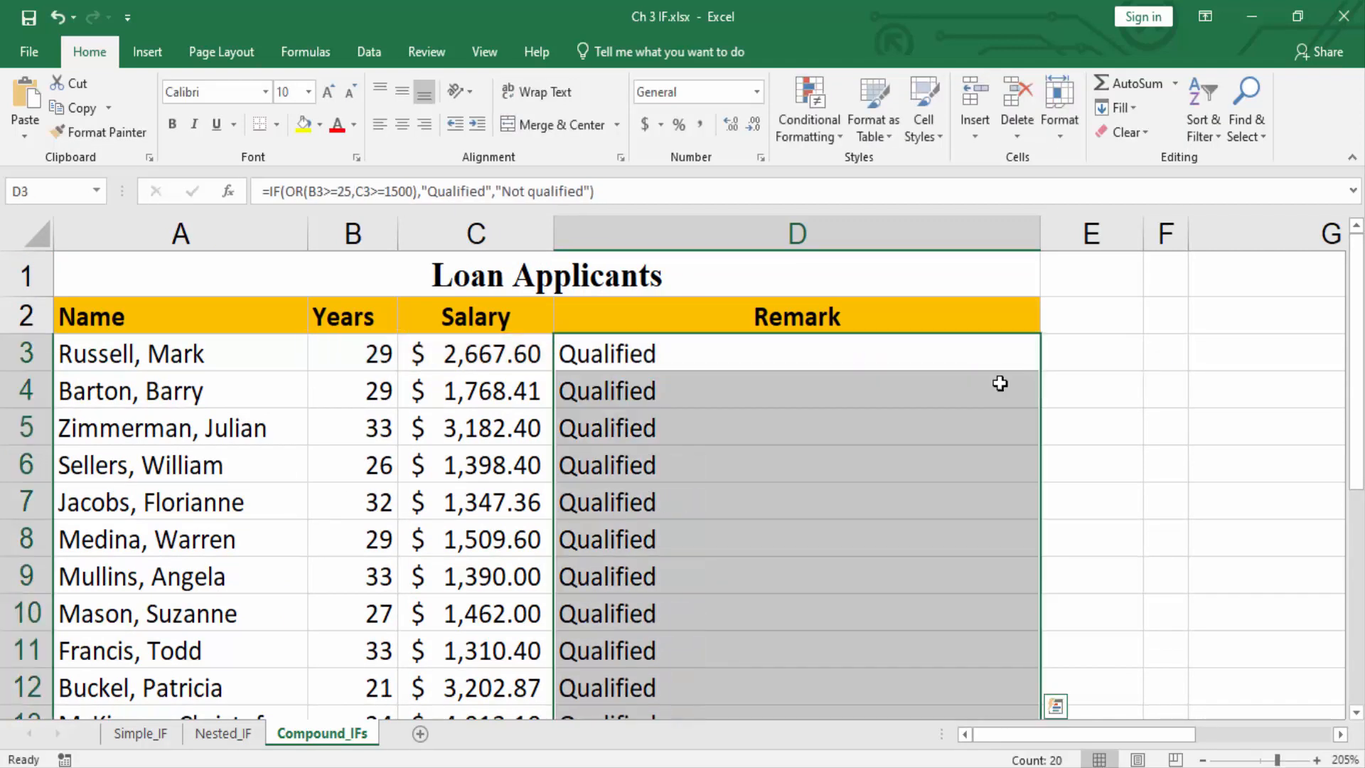
{"action": "scroll", "coordinate": [837, 458], "scroll_direction": "down", "scroll_amount": 2}
{"action": "scroll", "coordinate": [837, 458], "scroll_direction": "down", "scroll_amount": 3}
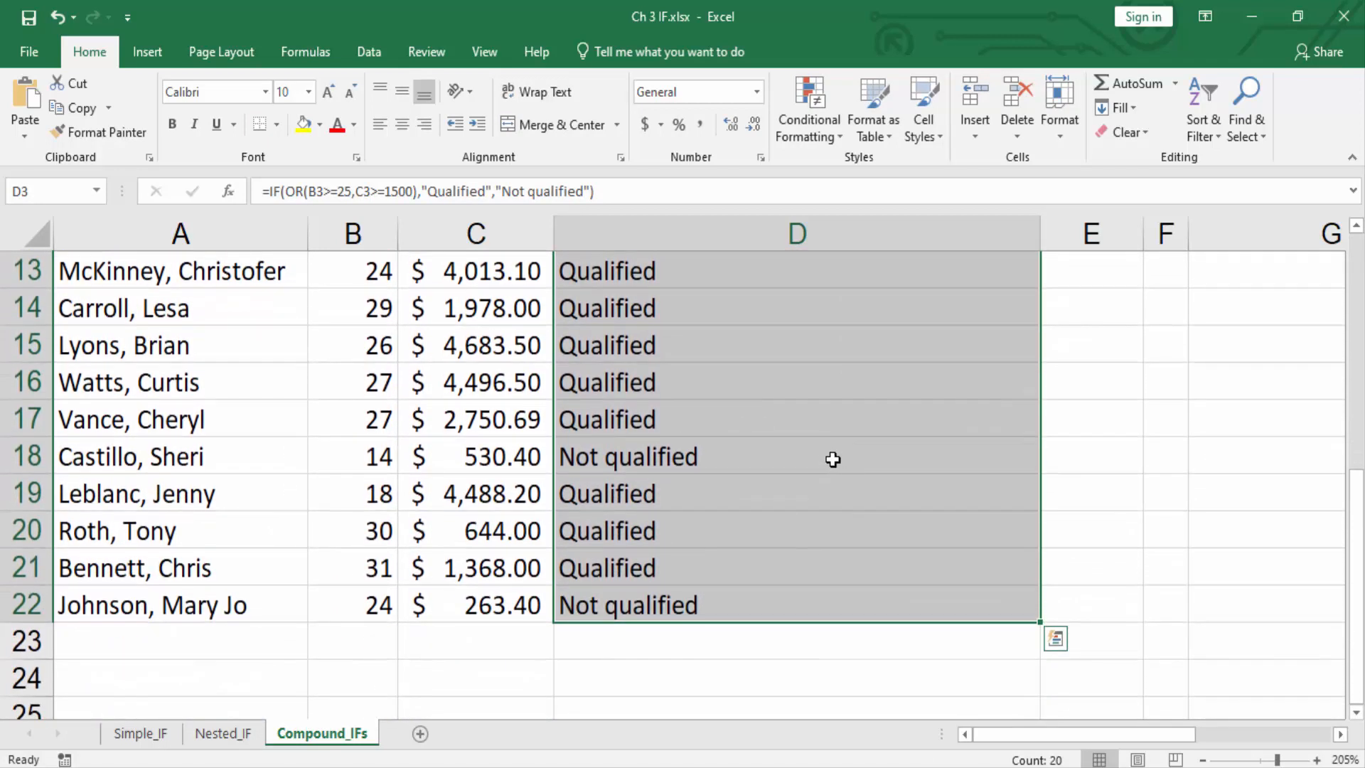
{"action": "left_click", "coordinate": [754, 462]}
{"action": "scroll", "coordinate": [697, 520], "scroll_direction": "up", "scroll_amount": 5}
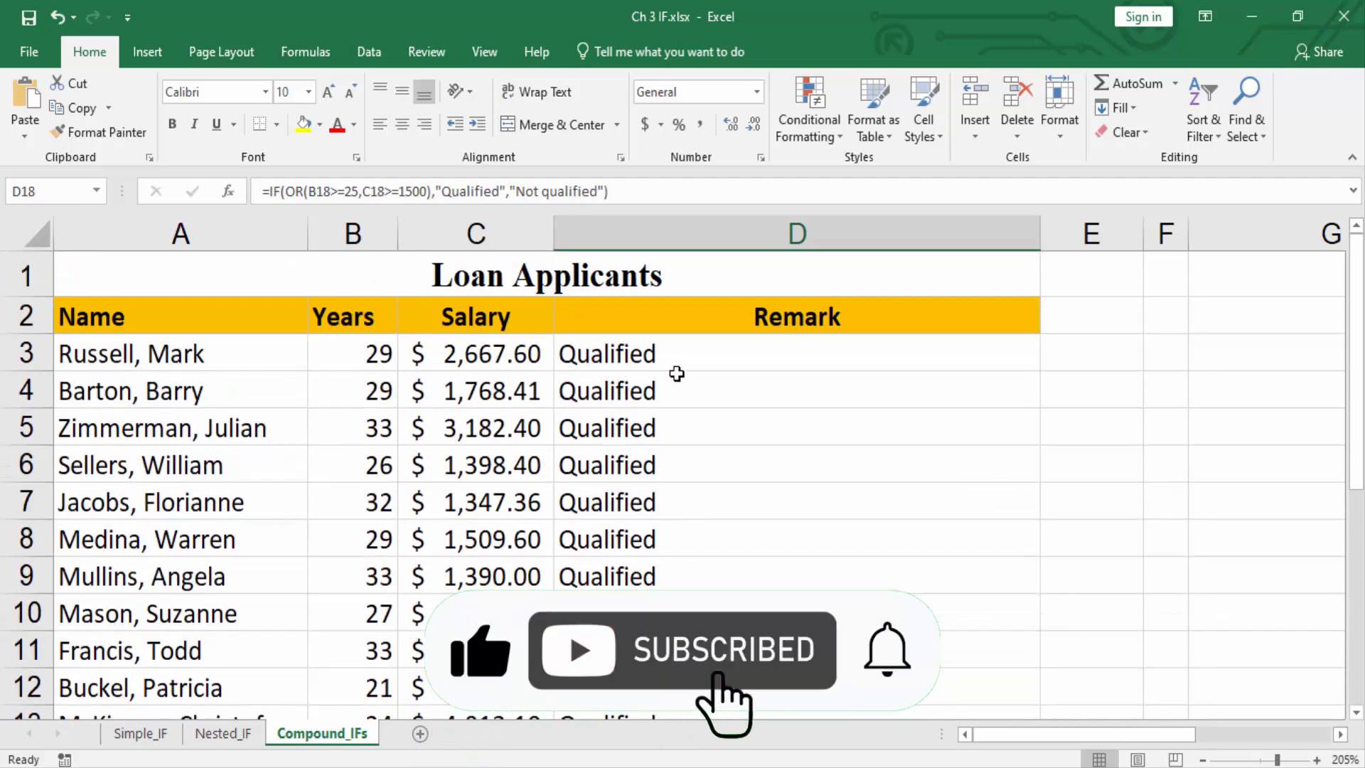
Select Remark cell D3 to view its OR formula, and switch to the Nested_IF sheet.
{"action": "left_click", "coordinate": [722, 359]}
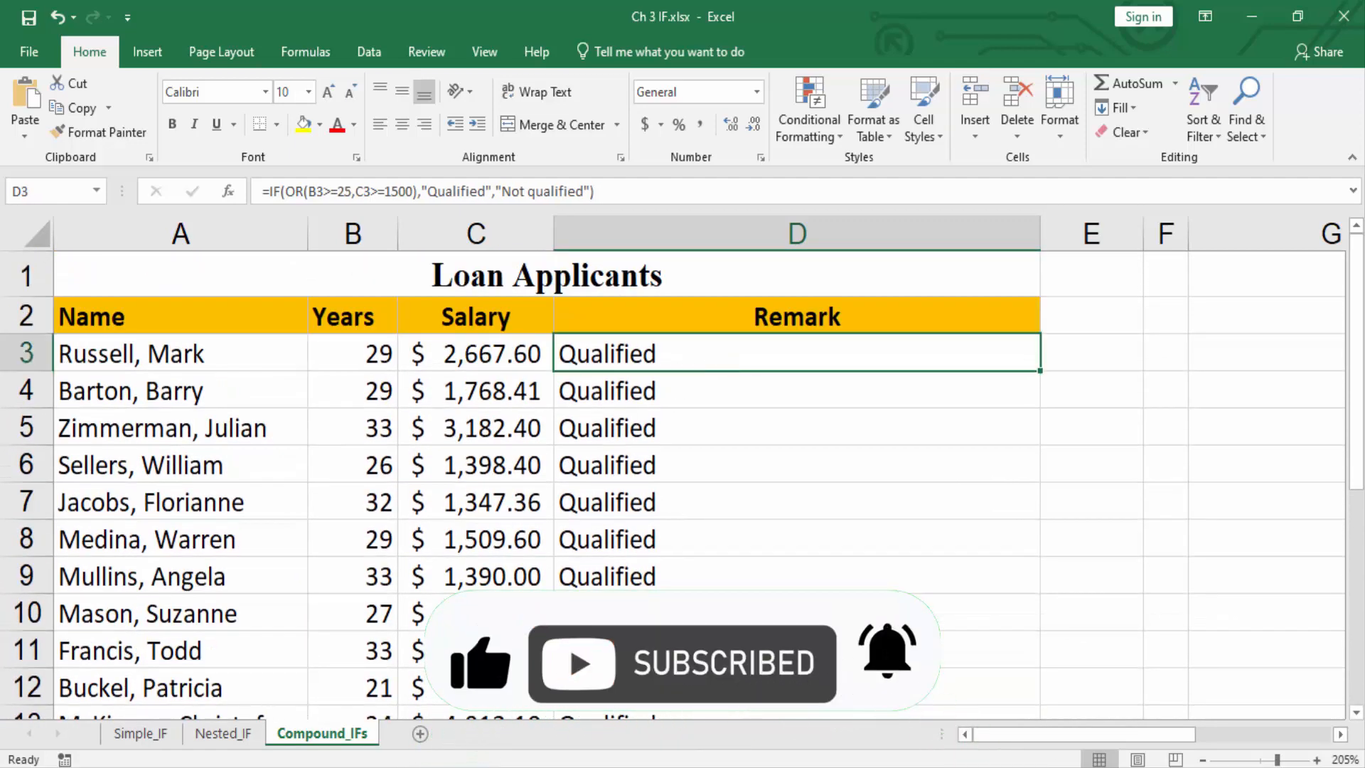
{"action": "left_click", "coordinate": [226, 733]}
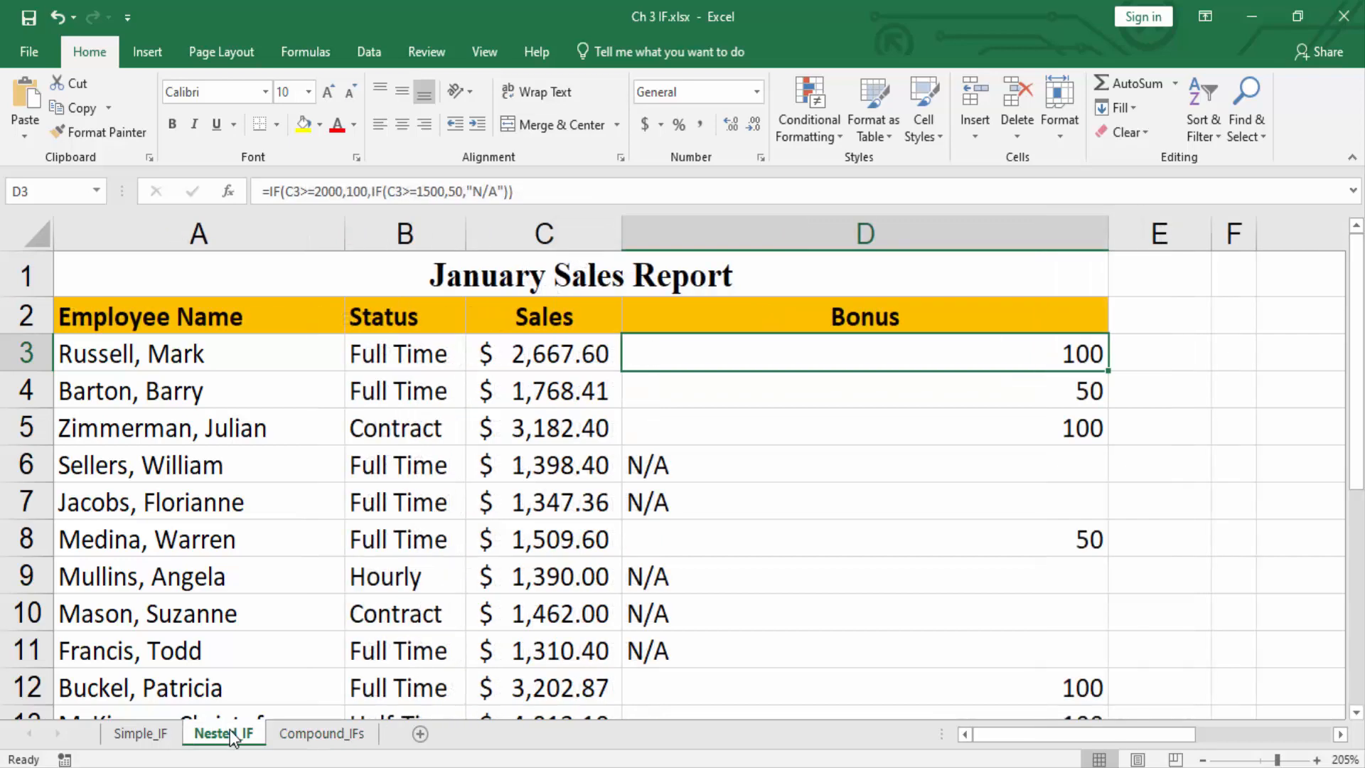